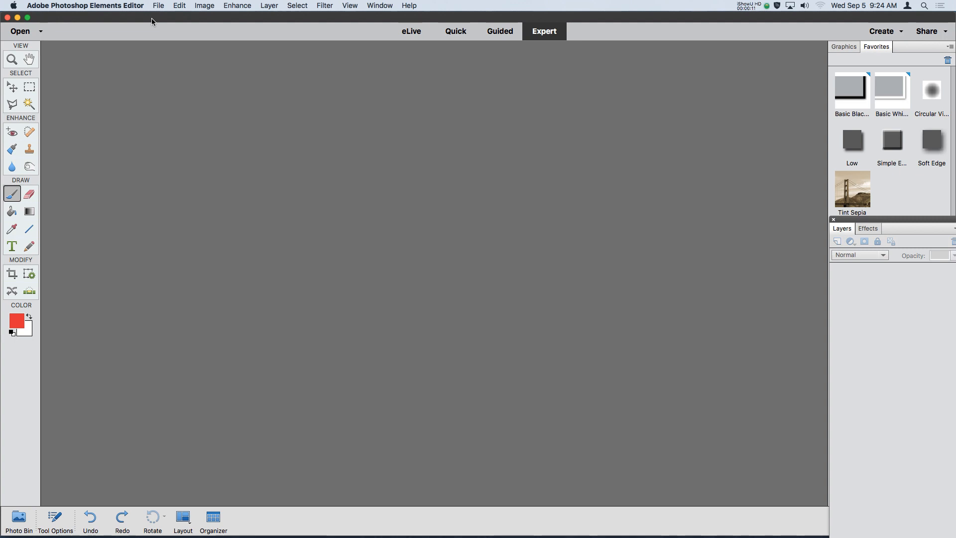
# Step: Start a new blank document and set its size to 8.5 inches wide by 11 inches high
pyautogui.click(159, 6)
pyautogui.moveTo(209, 18)
pyautogui.click(291, 24)
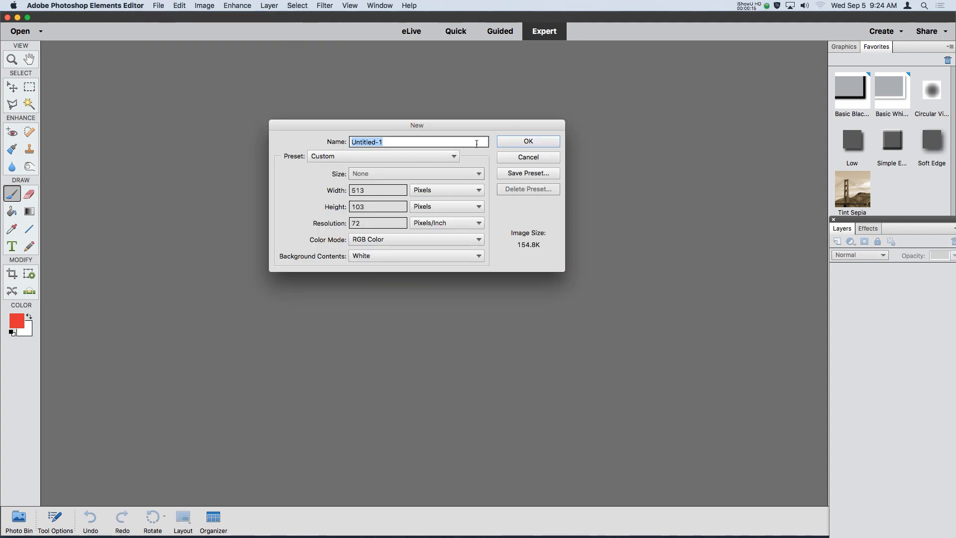
pyautogui.click(414, 195)
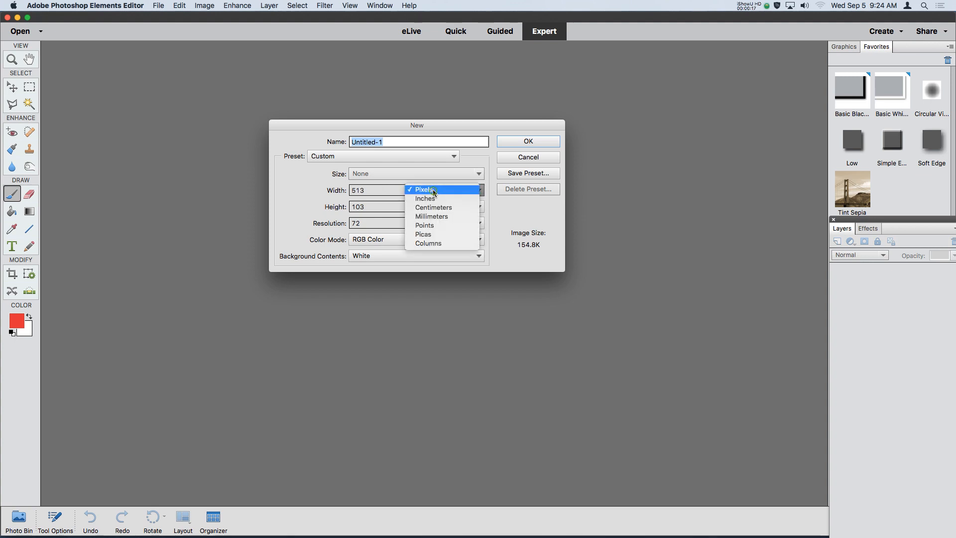
pyautogui.click(434, 199)
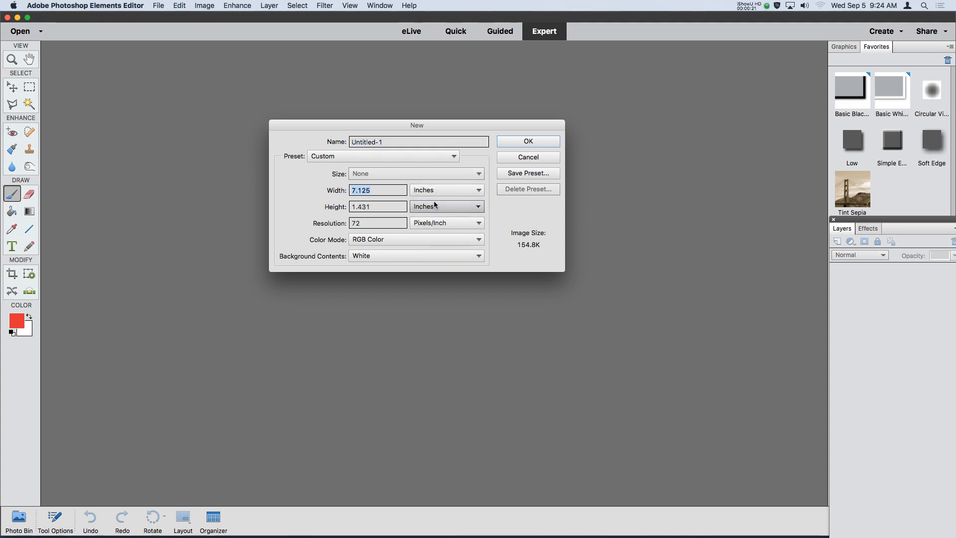
pyautogui.write('8.5')
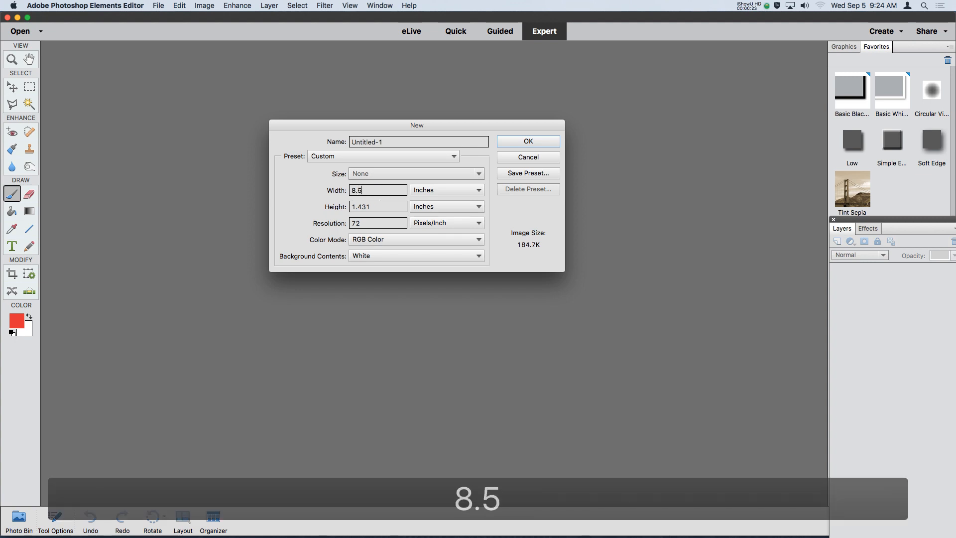
pyautogui.press('Tab')
pyautogui.write('11')
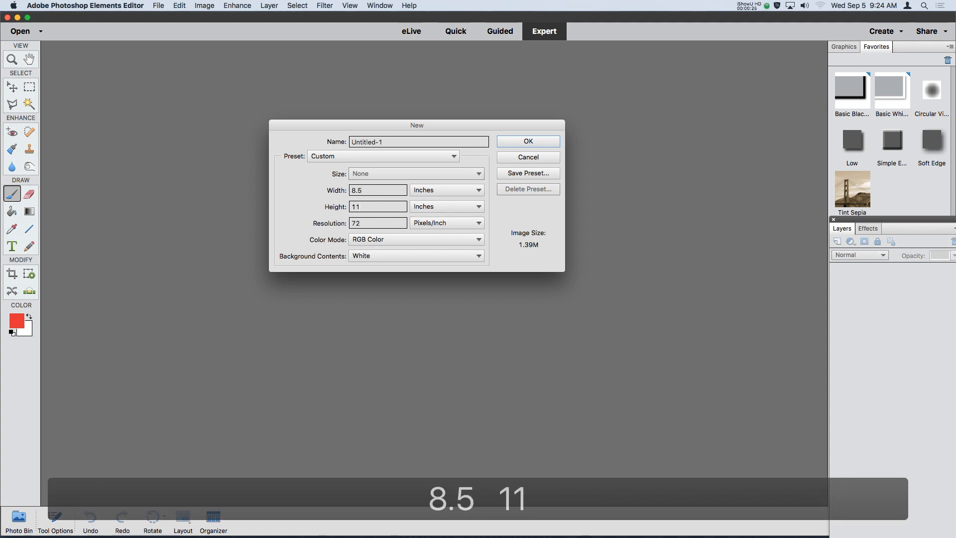
# Step: Set the new document's resolution to 100, try 300 for comparison, and return it to 100 pixels per inch
pyautogui.click(362, 222)
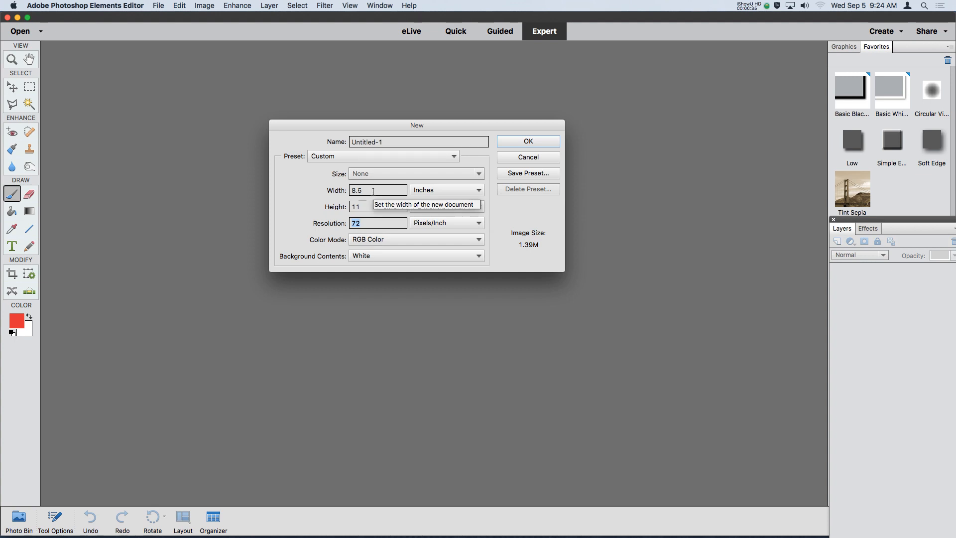
pyautogui.write('100')
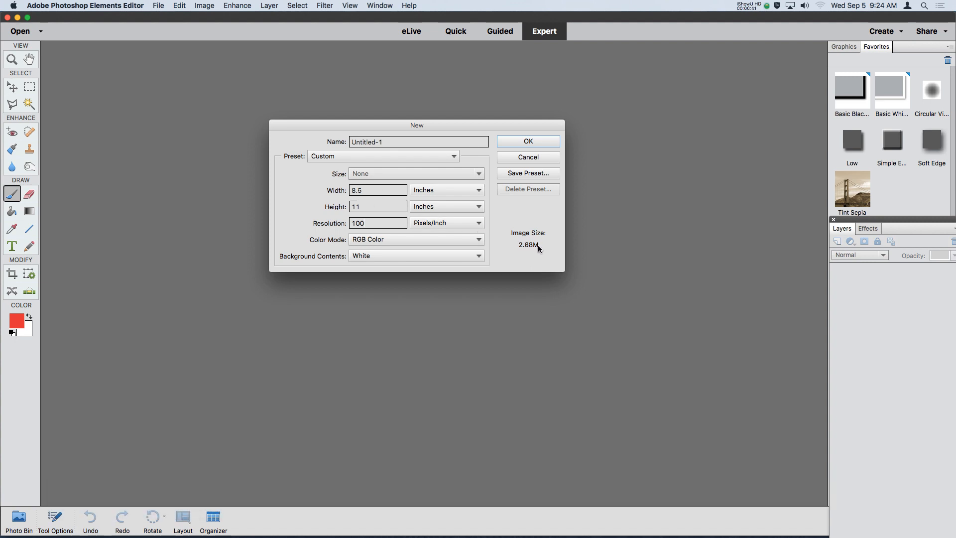
pyautogui.doubleClick(374, 223)
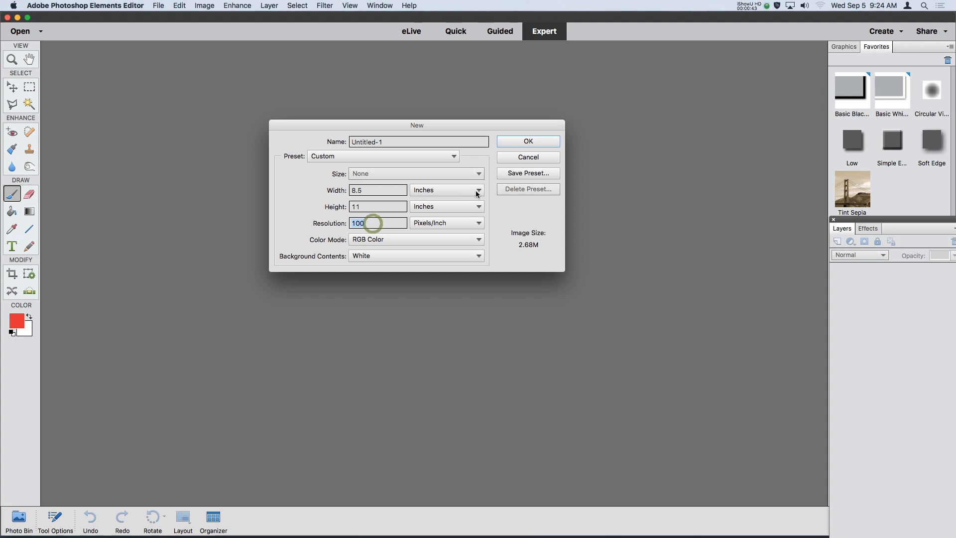
pyautogui.write('300')
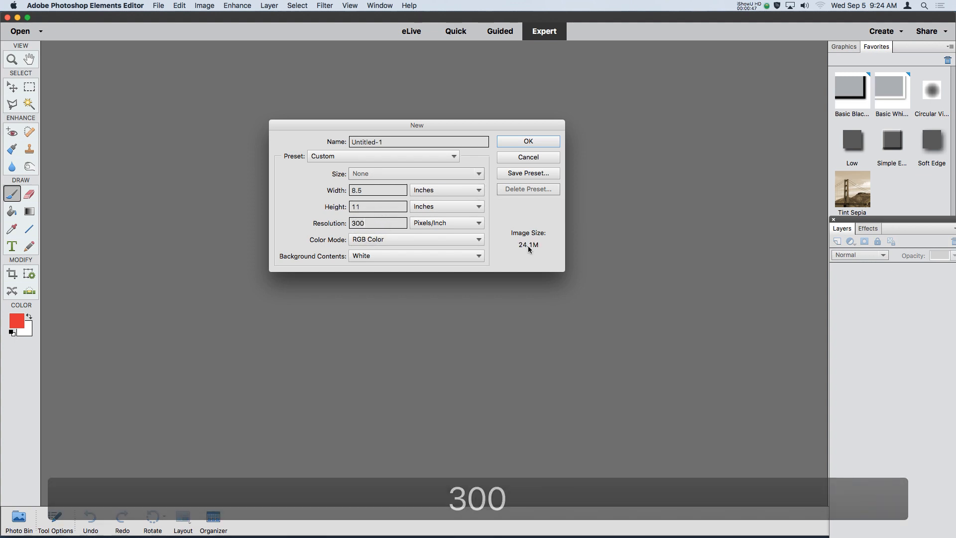
pyautogui.write('100')
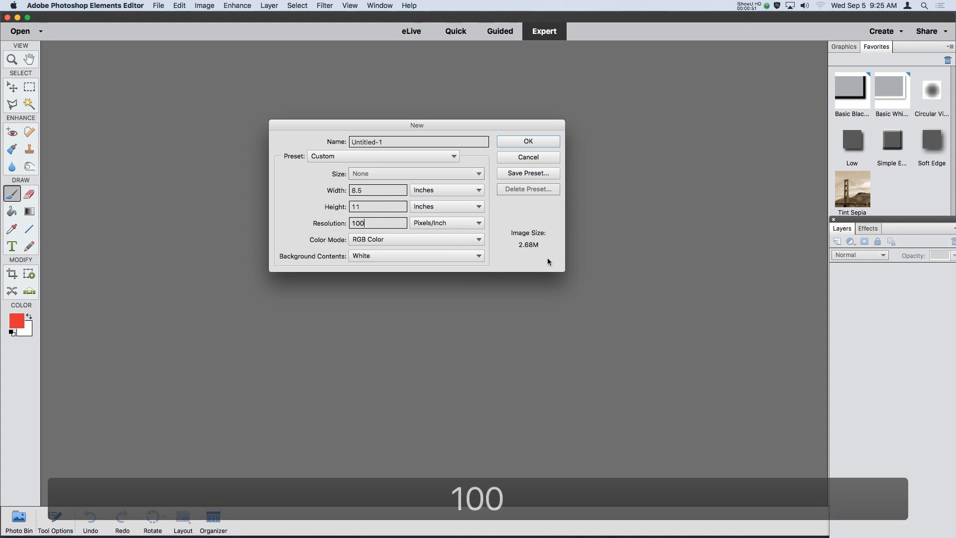
# Step: Keep RGB Color as the color mode and set the background contents to Transparent
pyautogui.click(478, 243)
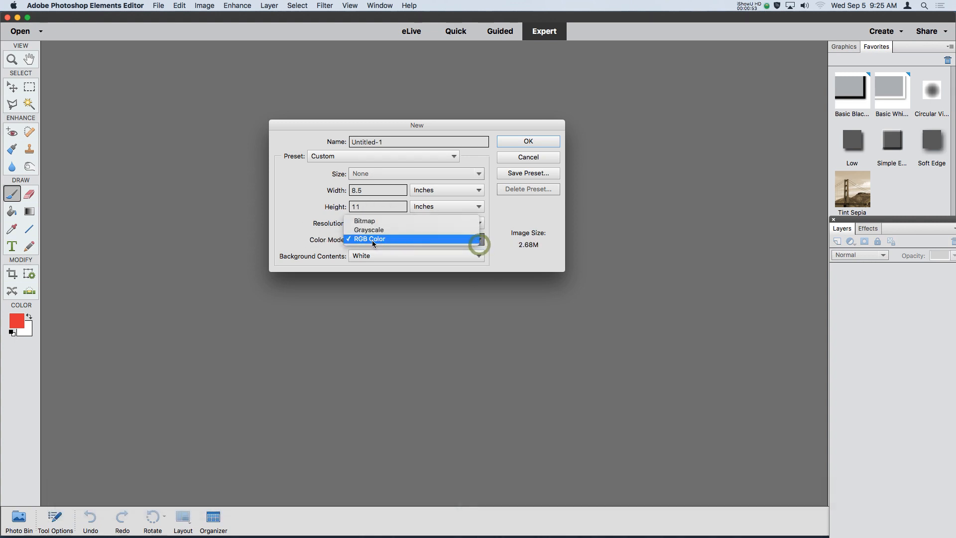
pyautogui.click(412, 241)
pyautogui.click(420, 255)
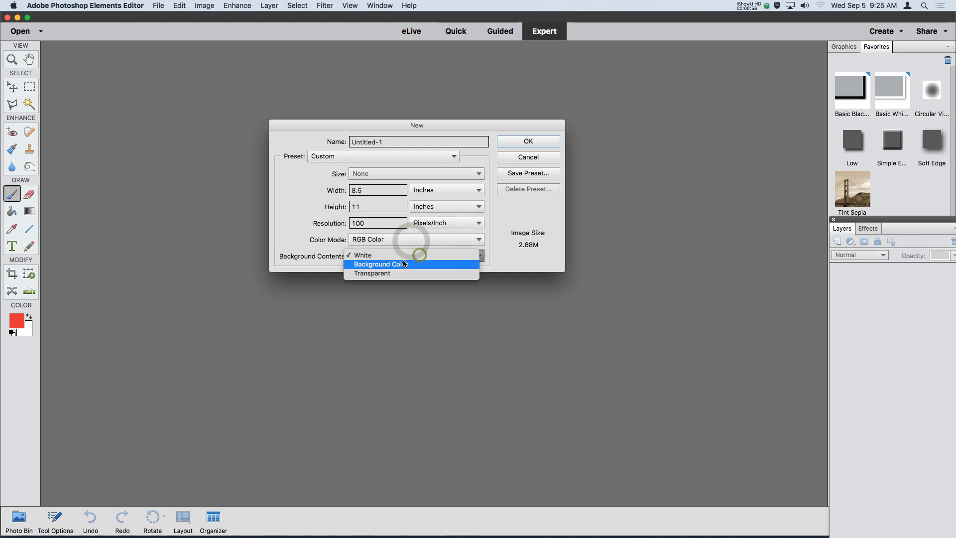
pyautogui.click(379, 275)
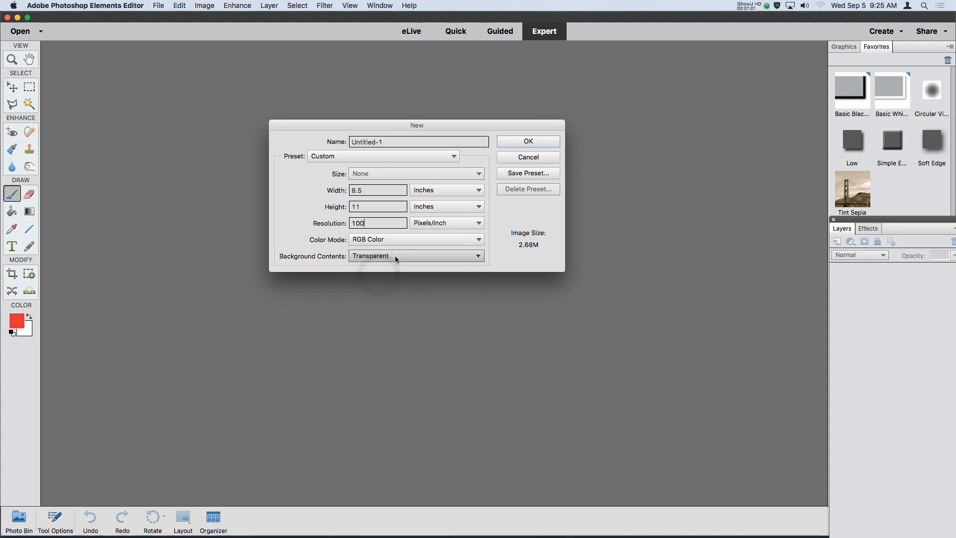
pyautogui.click(396, 258)
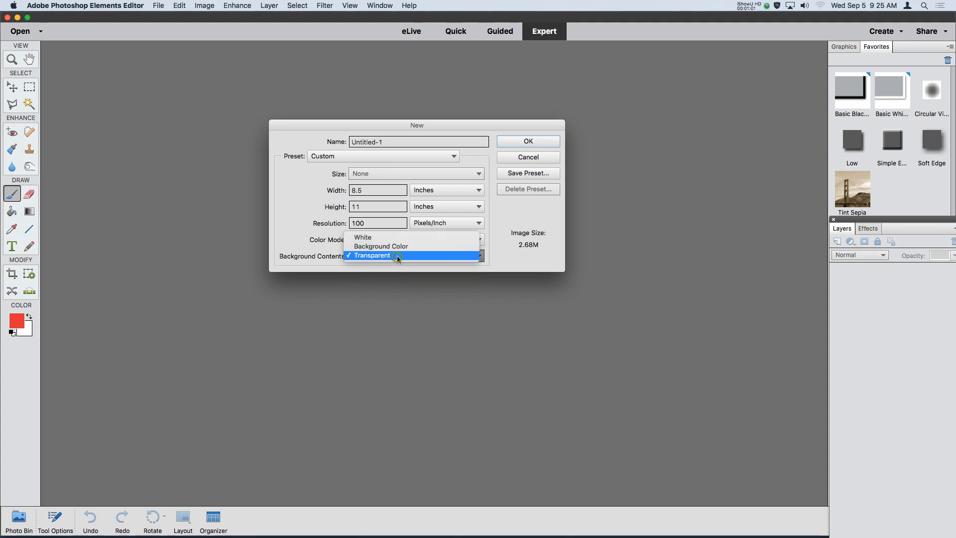
pyautogui.click(371, 256)
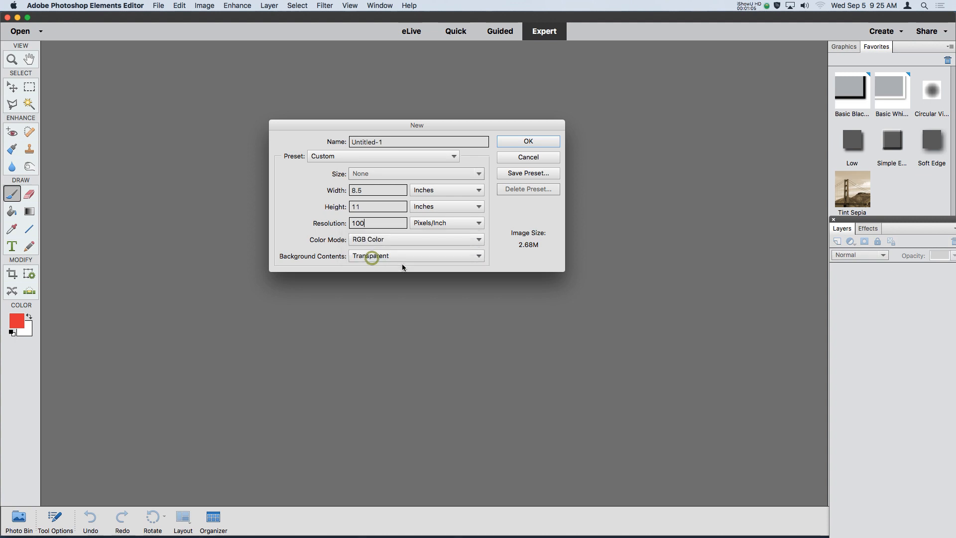
# Step: Try Pixels/Centimeter as the resolution unit and return it to Pixels/Inch
pyautogui.click(474, 224)
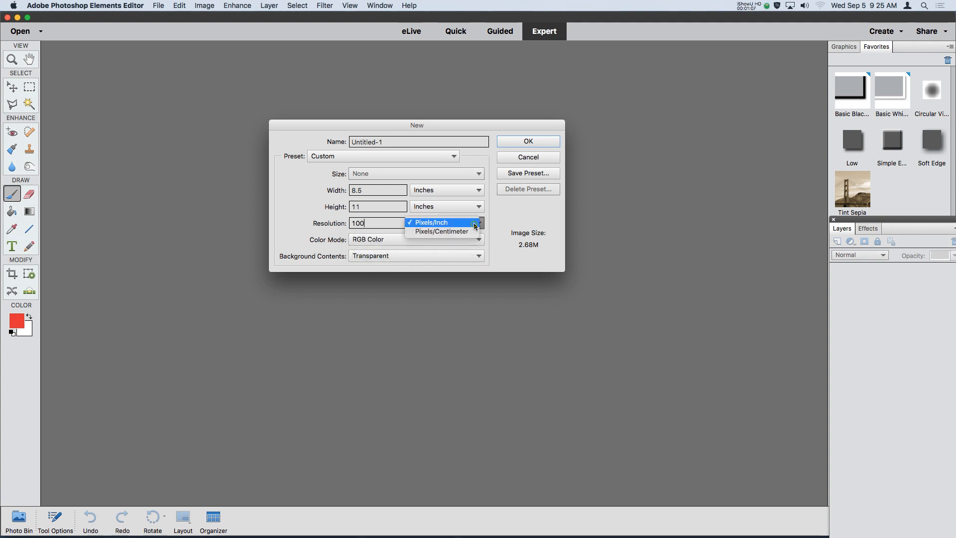
pyautogui.click(436, 232)
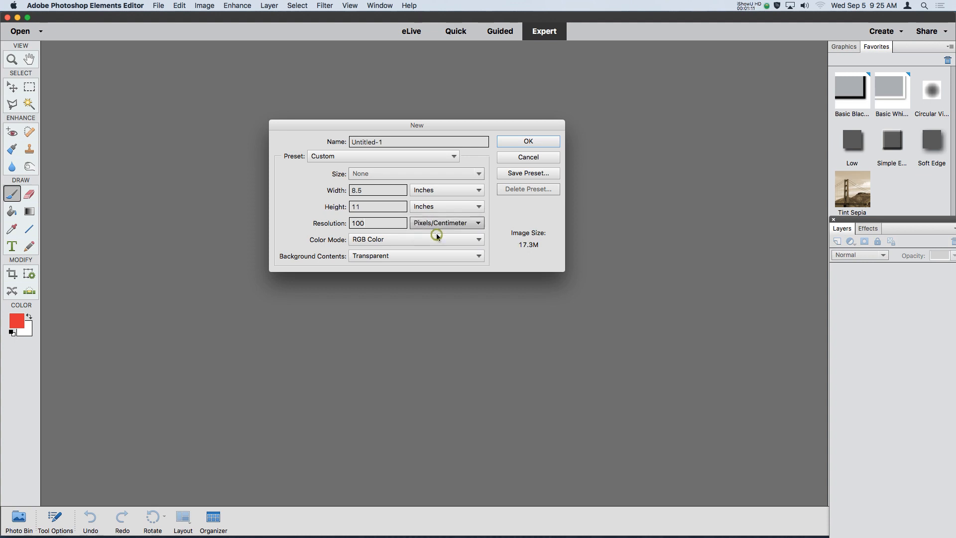
pyautogui.click(487, 231)
pyautogui.click(460, 213)
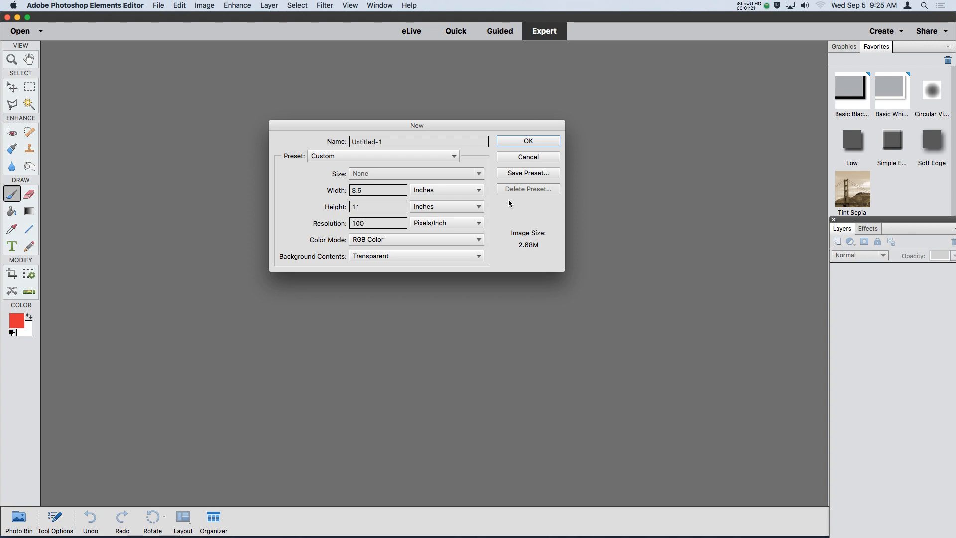
# Step: Create the document, enlarge its window beyond the canvas, and move it toward the middle of the workspace
pyautogui.click(515, 144)
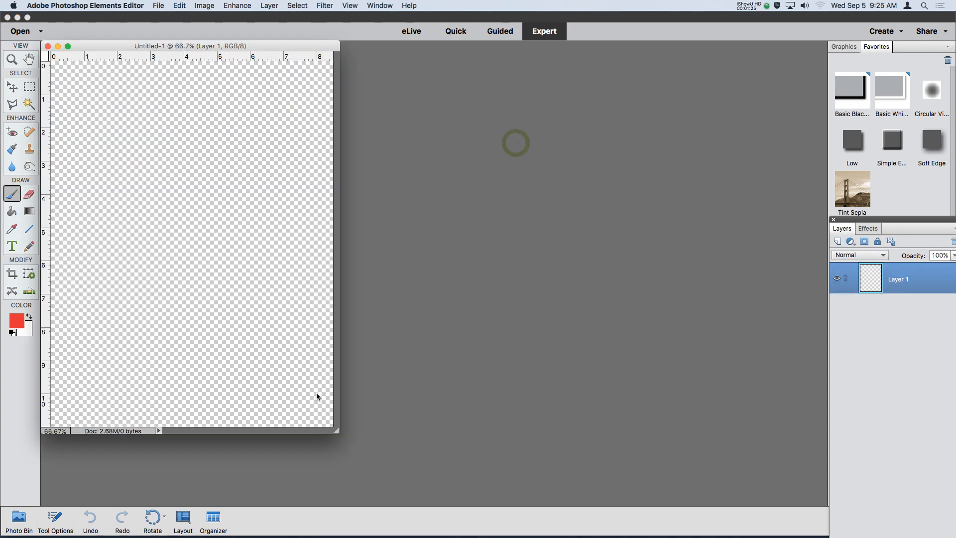
pyautogui.moveTo(338, 432); pyautogui.dragTo(606, 469)
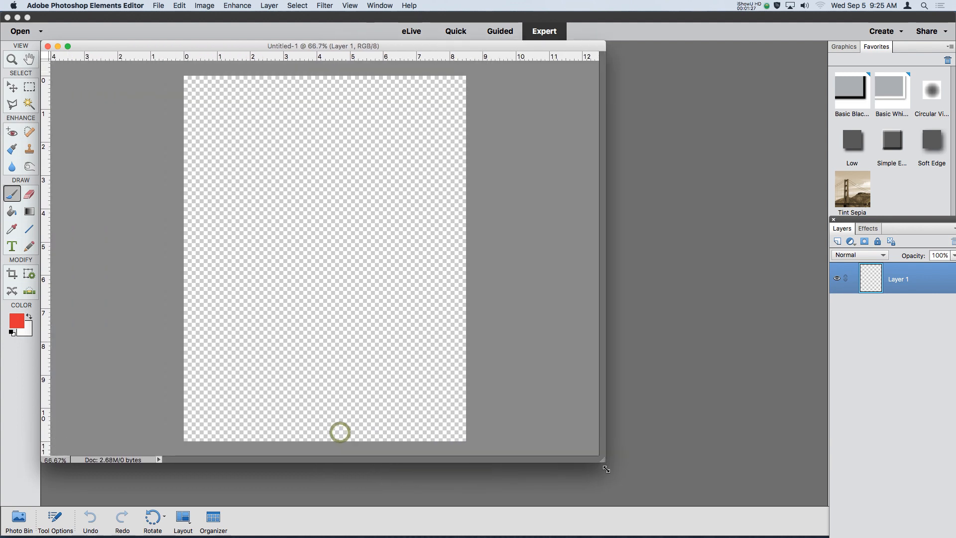
pyautogui.moveTo(291, 49); pyautogui.dragTo(404, 59)
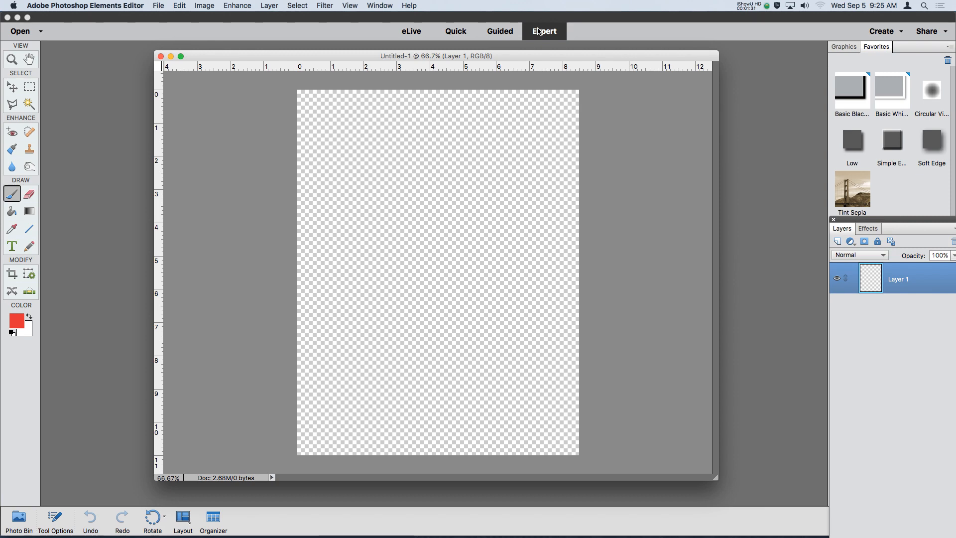
# Step: Visit Quick mode, return to Expert mode, and reposition and enlarge the document window around the canvas
pyautogui.click(456, 31)
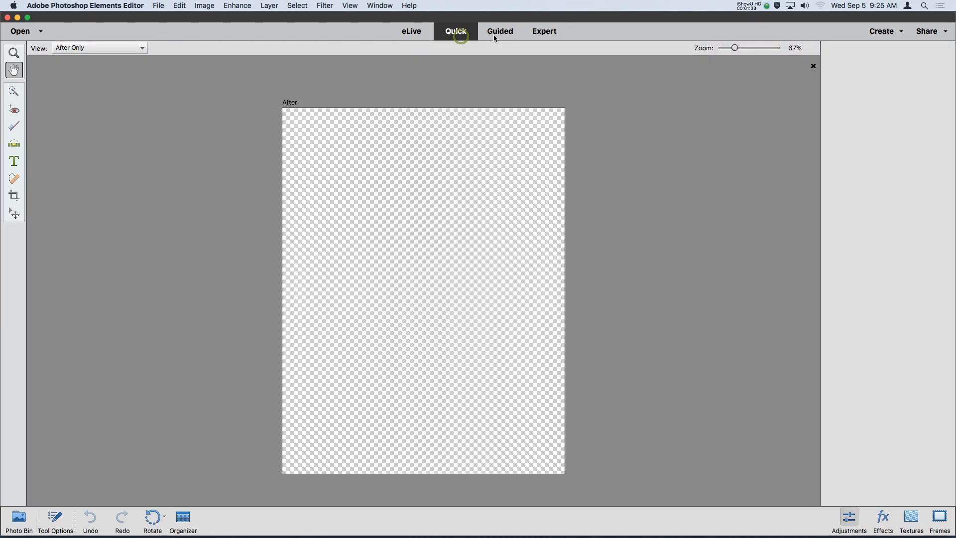
pyautogui.click(545, 35)
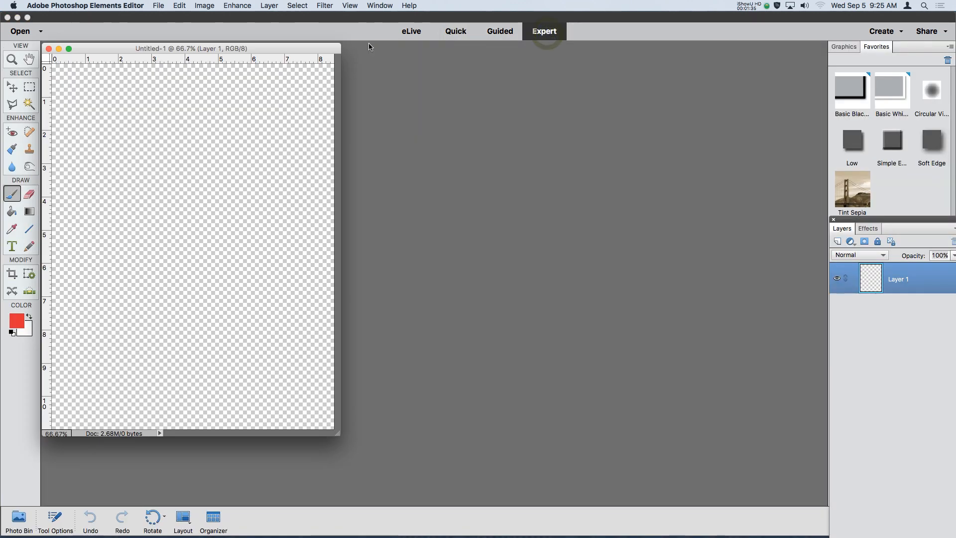
pyautogui.moveTo(285, 48); pyautogui.dragTo(487, 64)
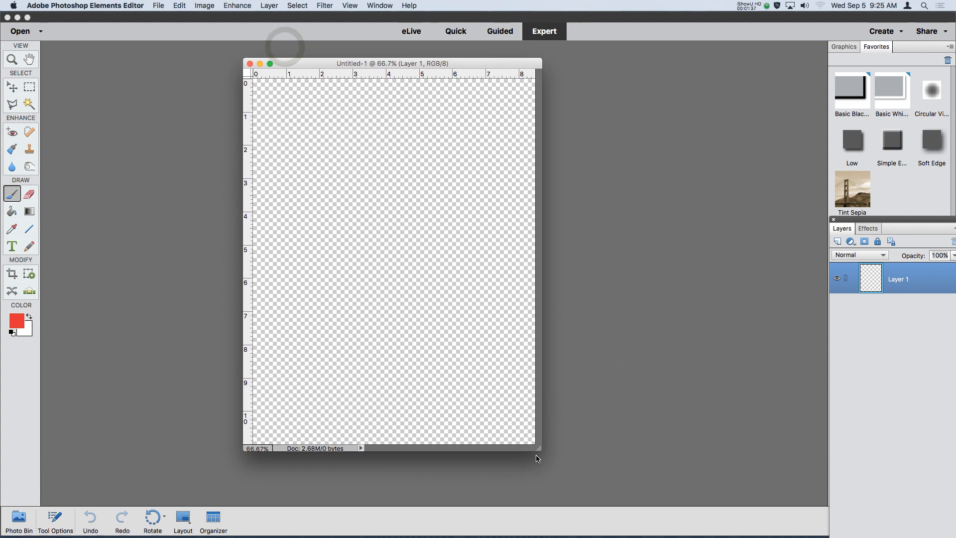
pyautogui.moveTo(538, 459); pyautogui.dragTo(734, 505)
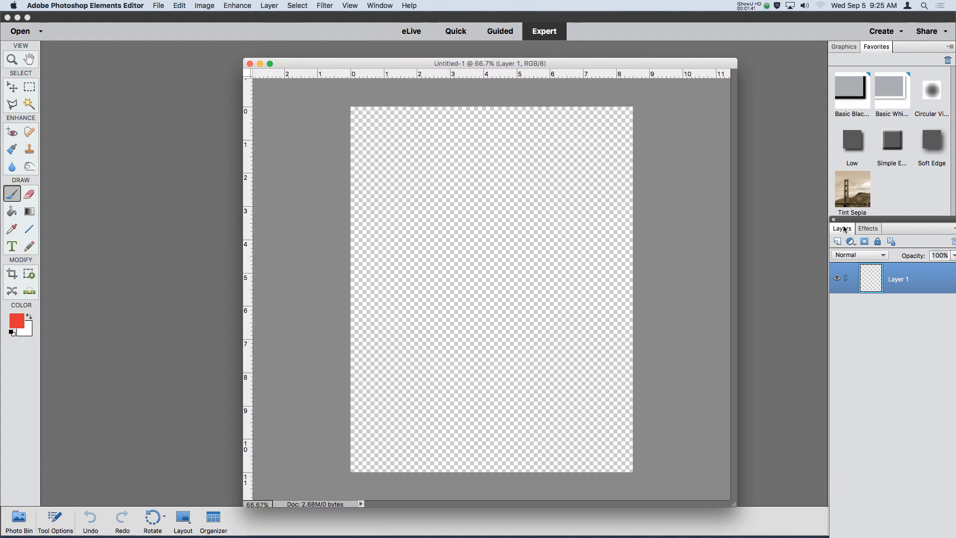
# Step: Dock the Layers panel with the Graphics and Favorites panels and rearrange the docked group
pyautogui.moveTo(845, 229); pyautogui.dragTo(841, 52)
pyautogui.moveTo(911, 47); pyautogui.dragTo(872, 46)
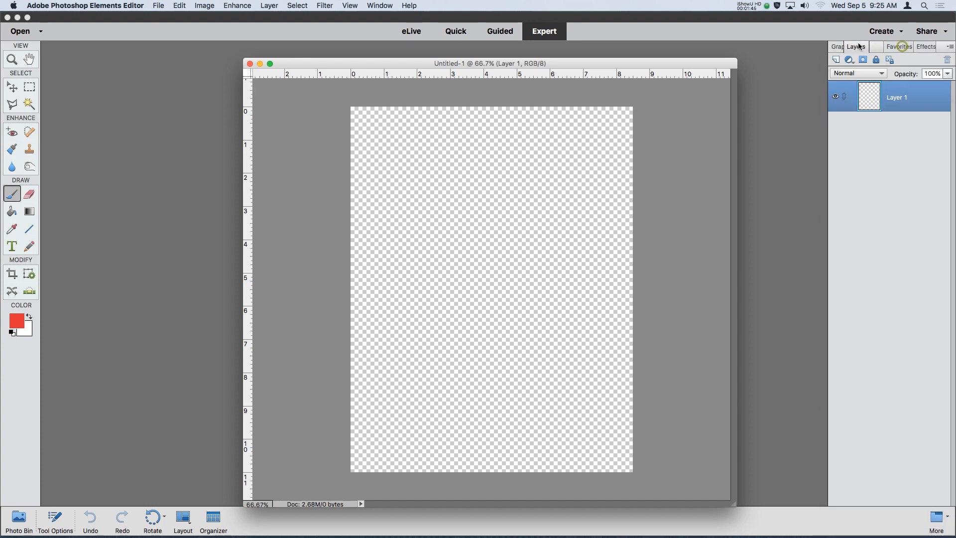
# Step: Hide and redisplay the Layers panel, and reset all panels to their default arrangement
pyautogui.click(381, 6)
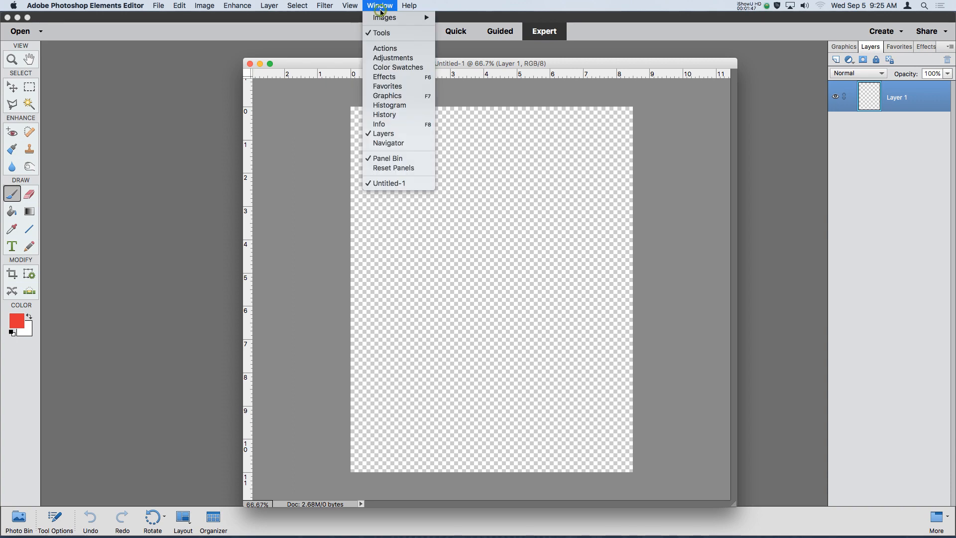
pyautogui.click(390, 135)
pyautogui.click(381, 6)
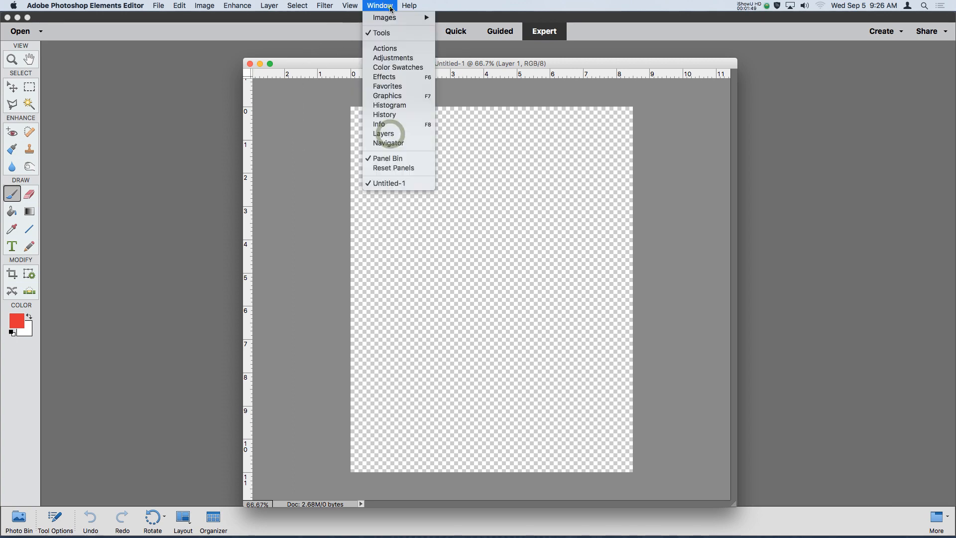
pyautogui.click(389, 135)
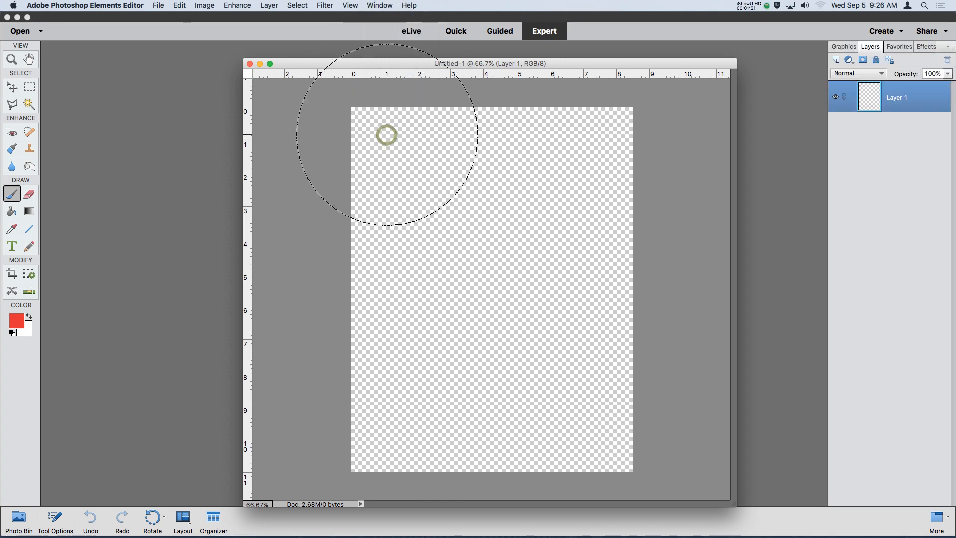
pyautogui.click(381, 6)
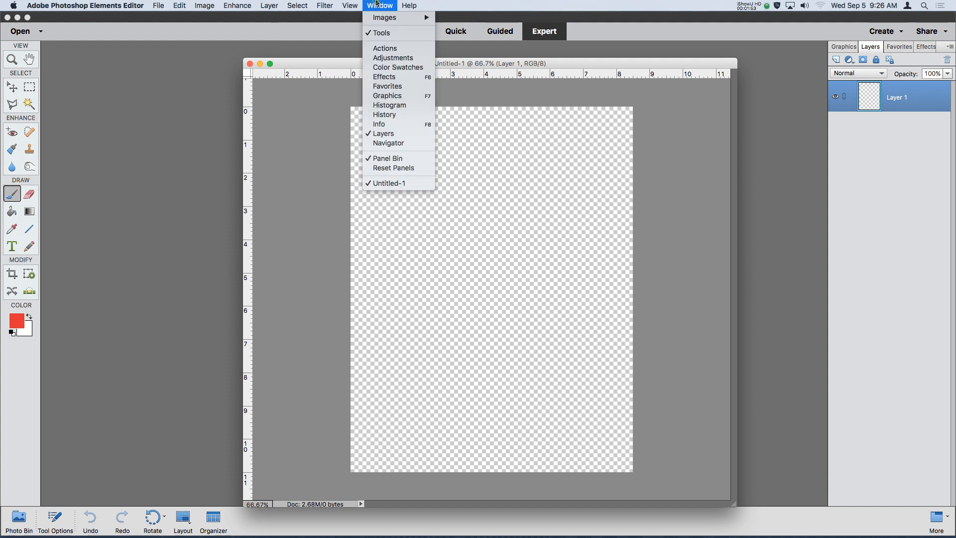
pyautogui.click(401, 169)
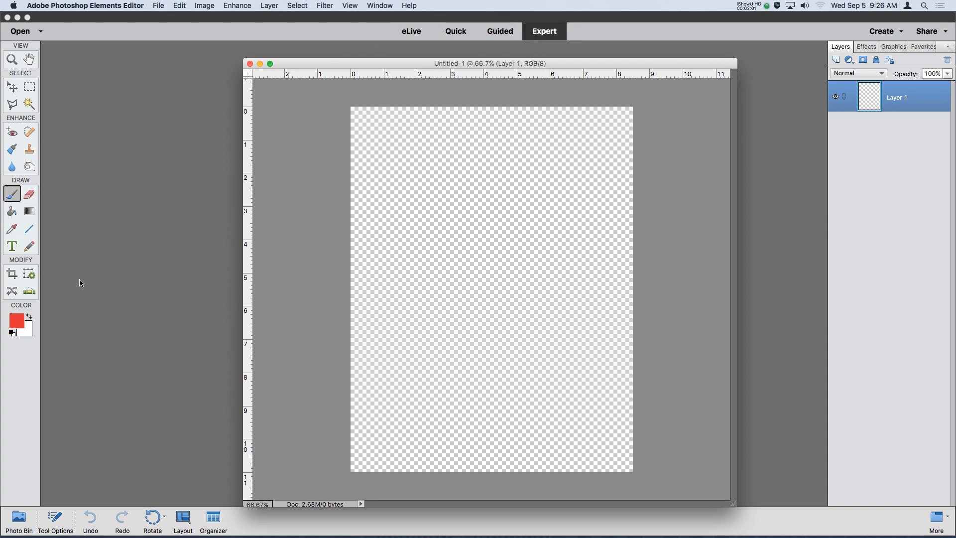
# Step: Activate the Brush tool and shrink the document window until it clears the brush options
pyautogui.click(19, 195)
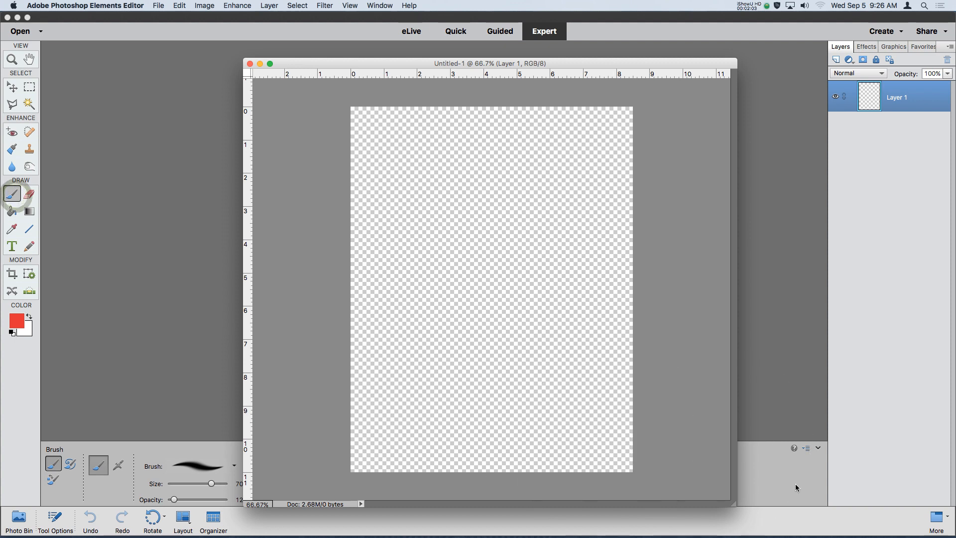
pyautogui.moveTo(736, 506); pyautogui.dragTo(709, 429)
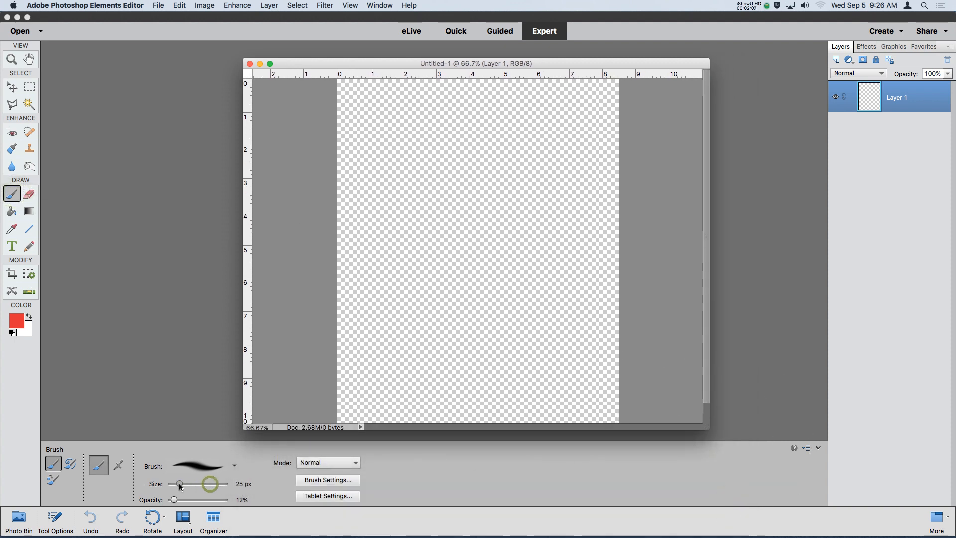
# Step: Load the Assorted Brushes set without saving the current brushes, and choose its 23 px ring-shaped brush
pyautogui.moveTo(178, 484); pyautogui.dragTo(178, 484)
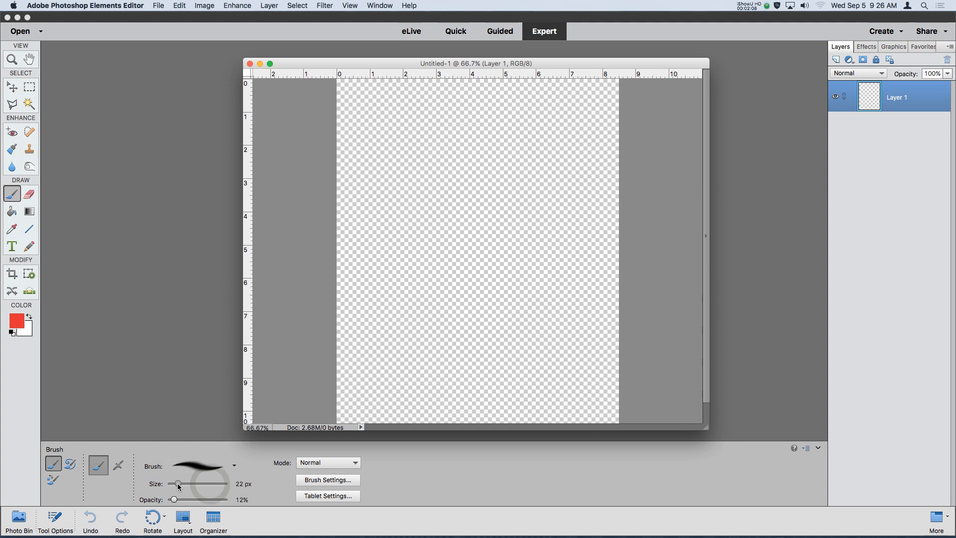
pyautogui.click(235, 467)
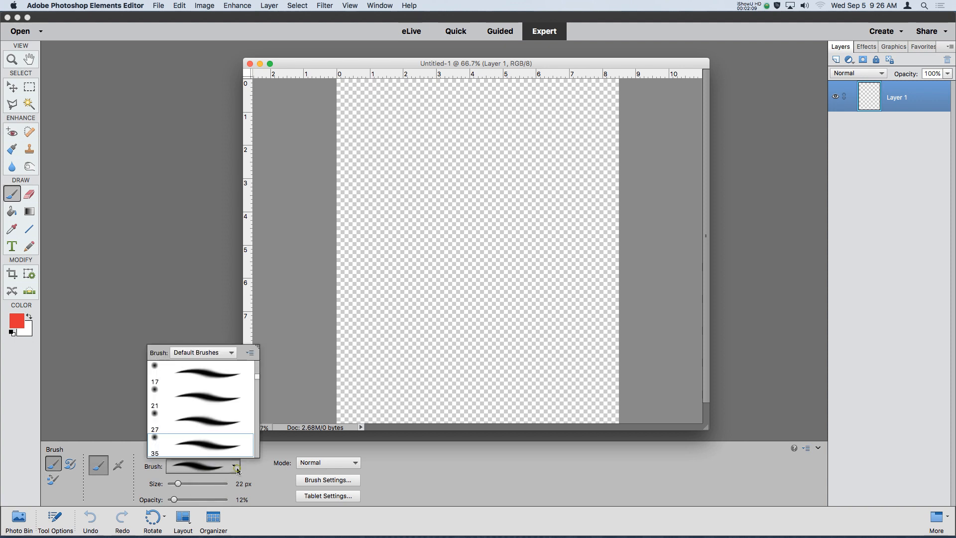
pyautogui.click(232, 353)
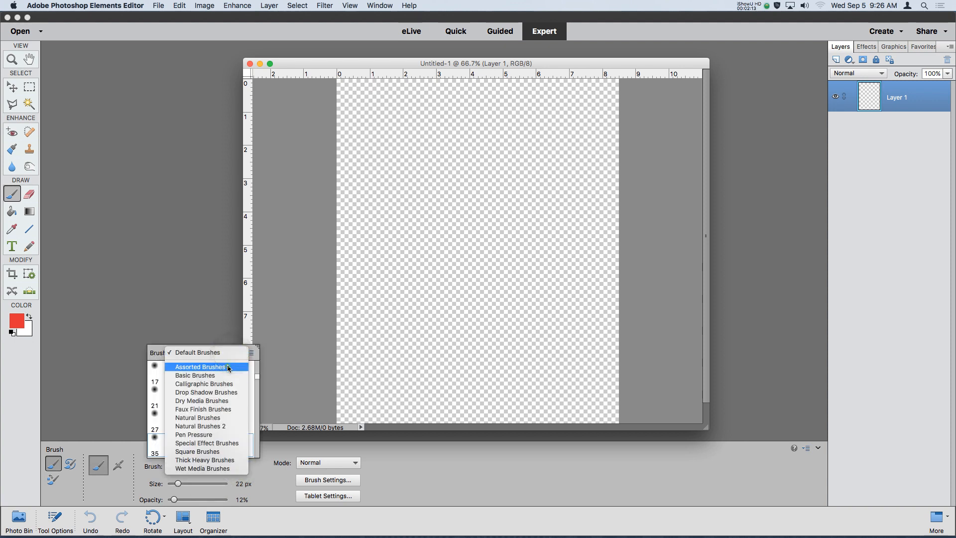
pyautogui.click(227, 366)
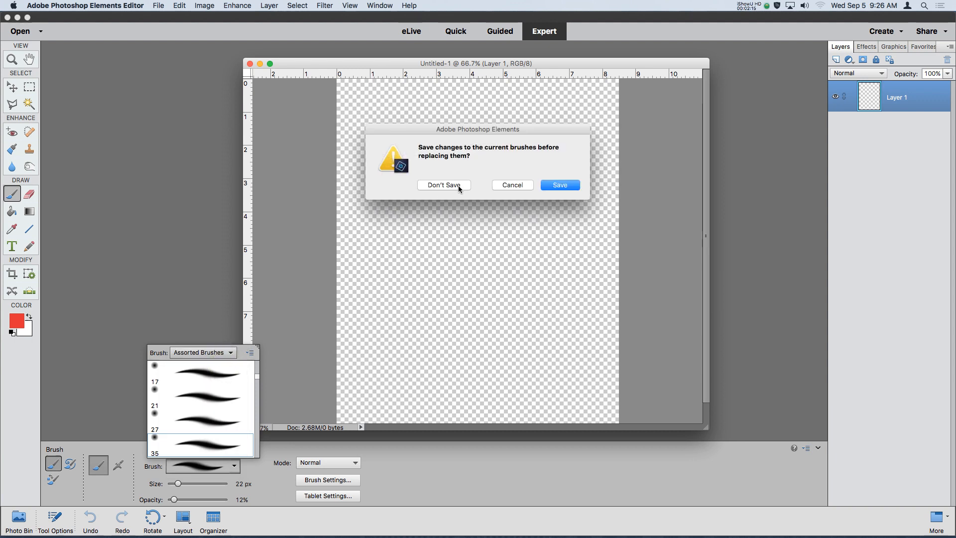
pyautogui.click(445, 186)
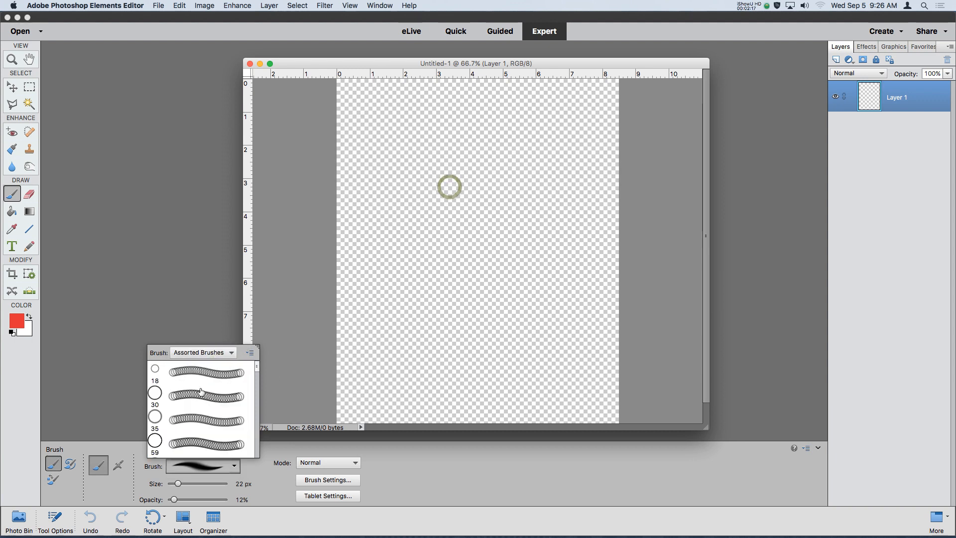
pyautogui.scroll(-5, 257, 369)
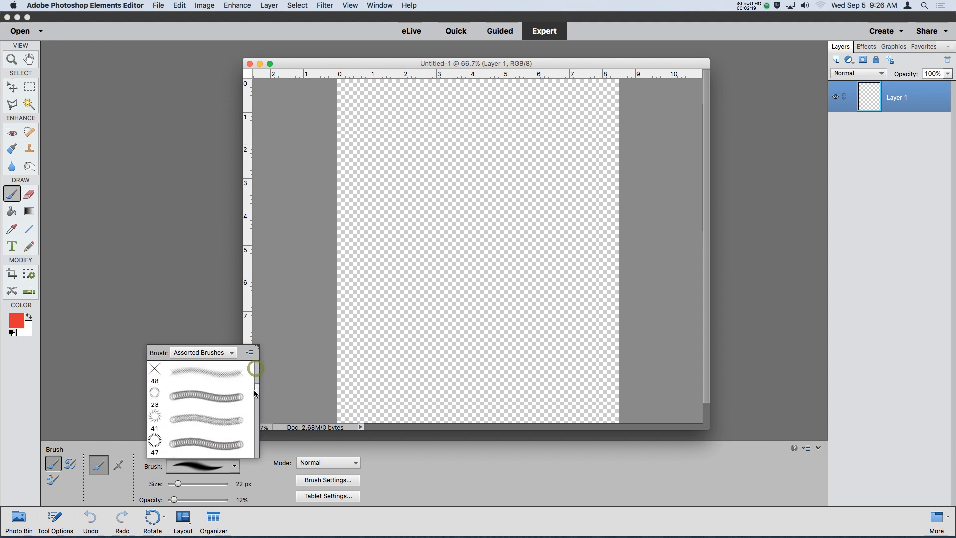
pyautogui.click(184, 404)
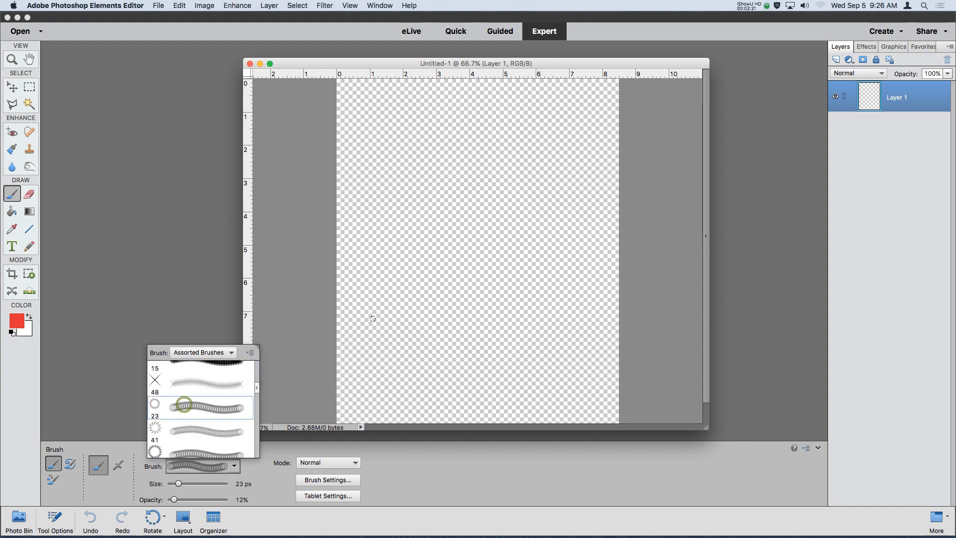
# Step: Paint a faint red stroke at 12% opacity and a second, winding red stroke at 100% opacity
pyautogui.click(371, 173)
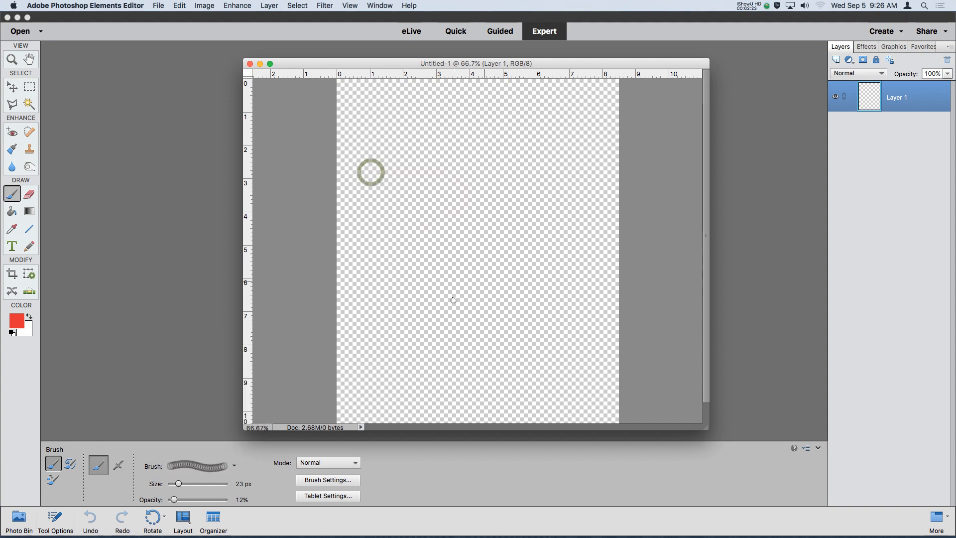
pyautogui.moveTo(453, 301); pyautogui.dragTo(436, 185)
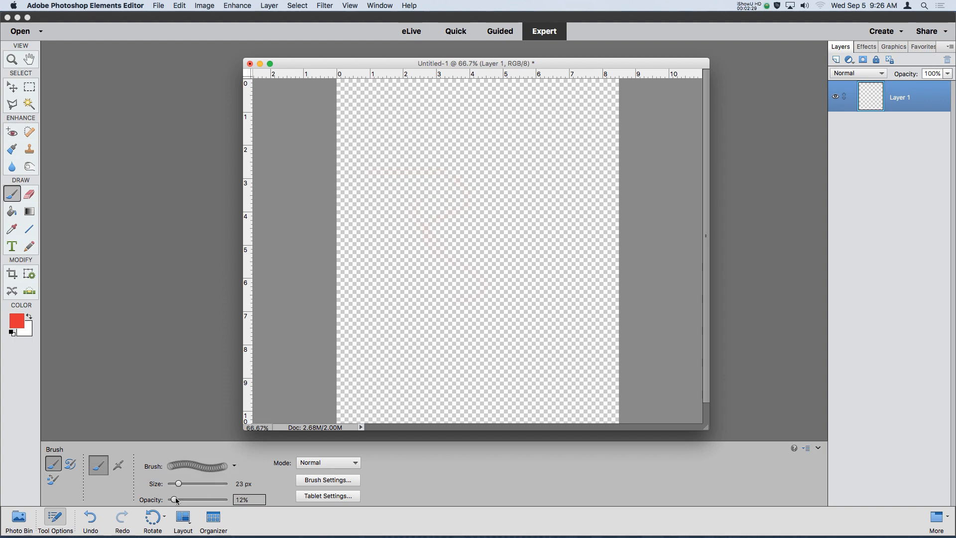
pyautogui.moveTo(163, 503); pyautogui.dragTo(215, 502)
pyautogui.moveTo(455, 146)
pyautogui.mouseDown()
pyautogui.moveTo(462, 194)
pyautogui.moveTo(428, 246)
pyautogui.moveTo(438, 289)
pyautogui.moveTo(464, 296)
pyautogui.moveTo(475, 247)
pyautogui.moveTo(510, 233)
pyautogui.moveTo(515, 176)
pyautogui.mouseUp()
# Step: Stamp several single rings in the gap between the strokes and beside them, and paint a short and a curved connecting stroke across that area
pyautogui.scroll(4, 527, 178)
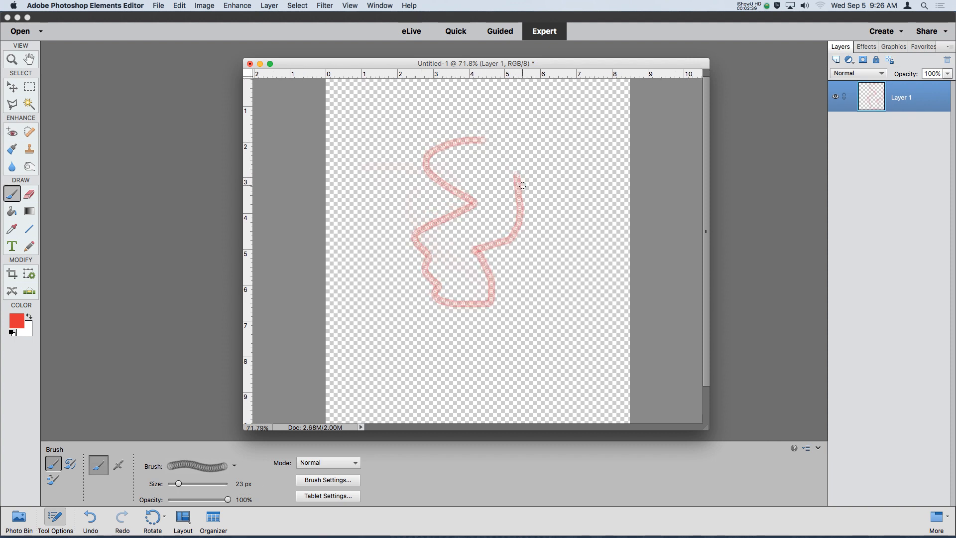
pyautogui.scroll(6, 538, 196)
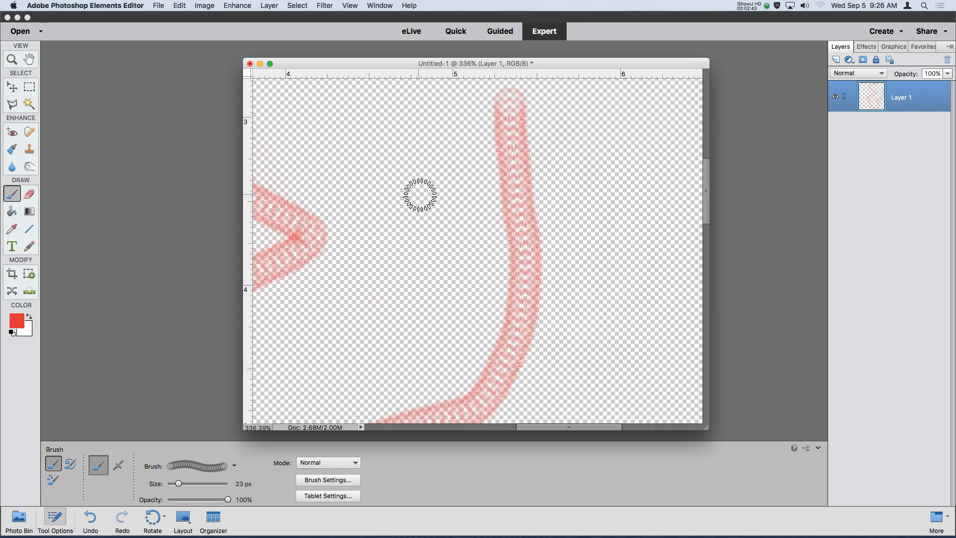
pyautogui.scroll(8, 420, 195)
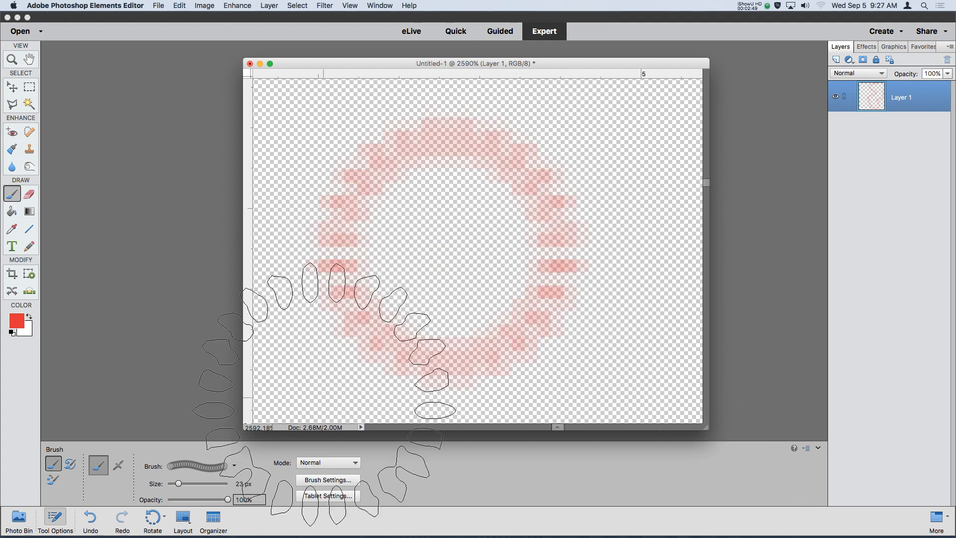
pyautogui.scroll(-5, 459, 231)
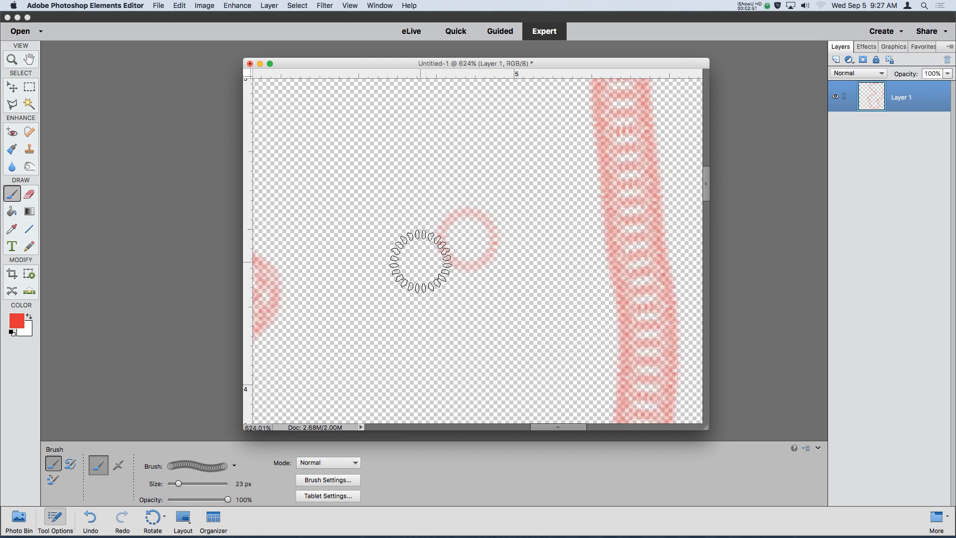
pyautogui.scroll(-2, 412, 259)
pyautogui.click(405, 179)
pyautogui.click(486, 177)
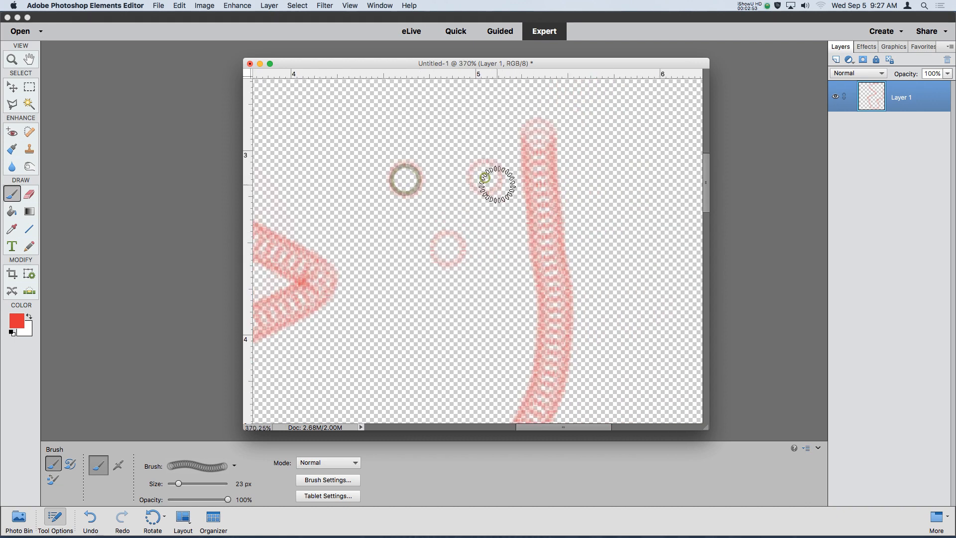
pyautogui.click(614, 217)
pyautogui.moveTo(543, 289); pyautogui.dragTo(631, 288)
pyautogui.moveTo(499, 334); pyautogui.dragTo(322, 313)
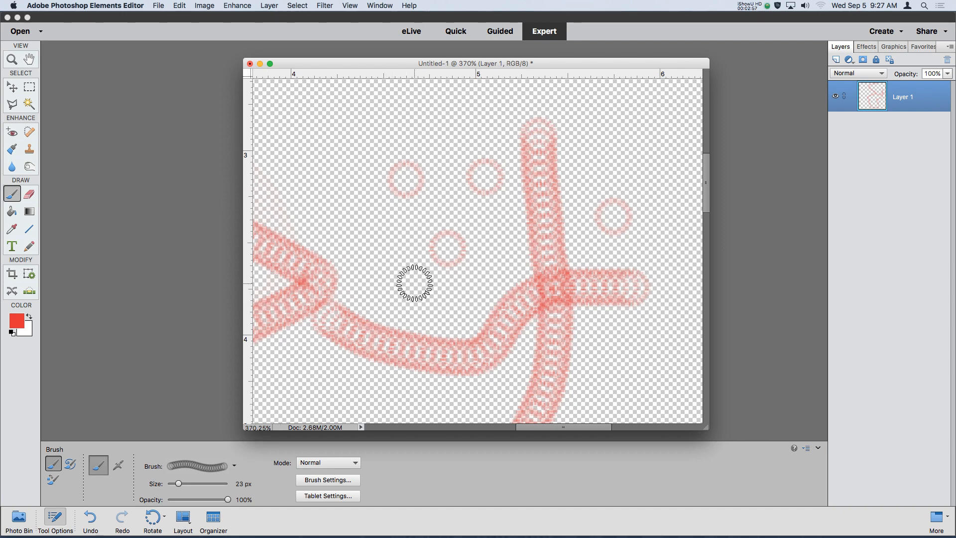
# Step: Magnify the drawing to 216% with the Zoom tool and return to the Brush tool
pyautogui.scroll(-3, 412, 279)
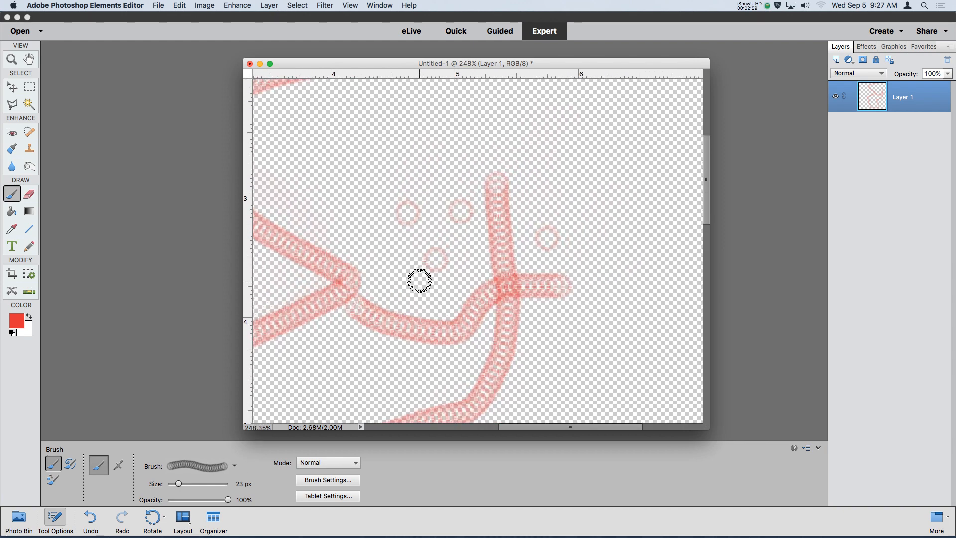
pyautogui.scroll(-4, 420, 281)
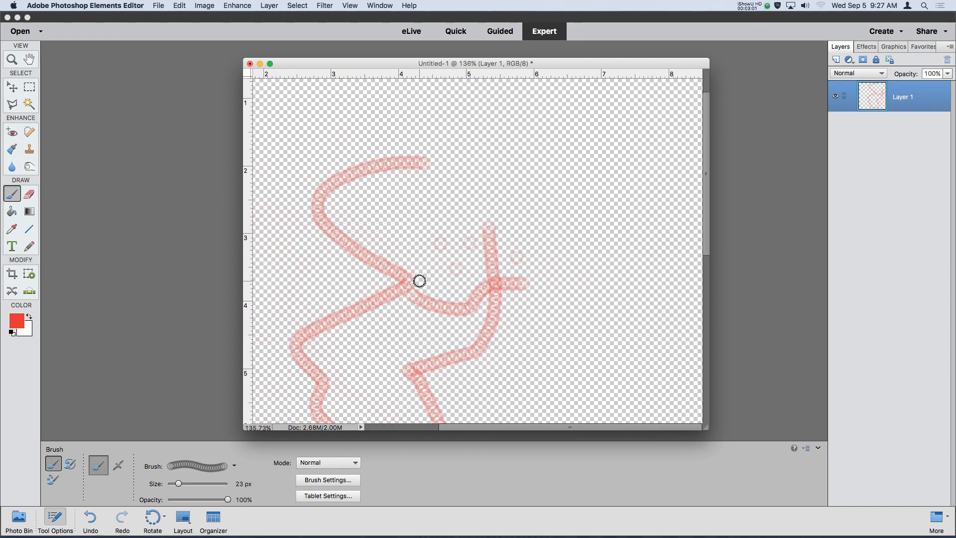
pyautogui.click(13, 60)
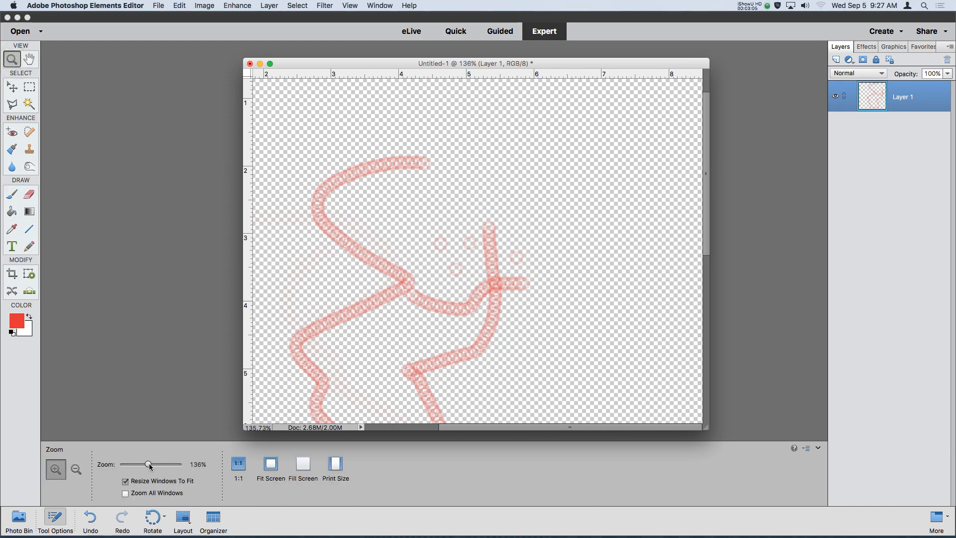
pyautogui.moveTo(149, 465)
pyautogui.mouseDown()
pyautogui.moveTo(137, 466)
pyautogui.moveTo(156, 469)
pyautogui.mouseUp()
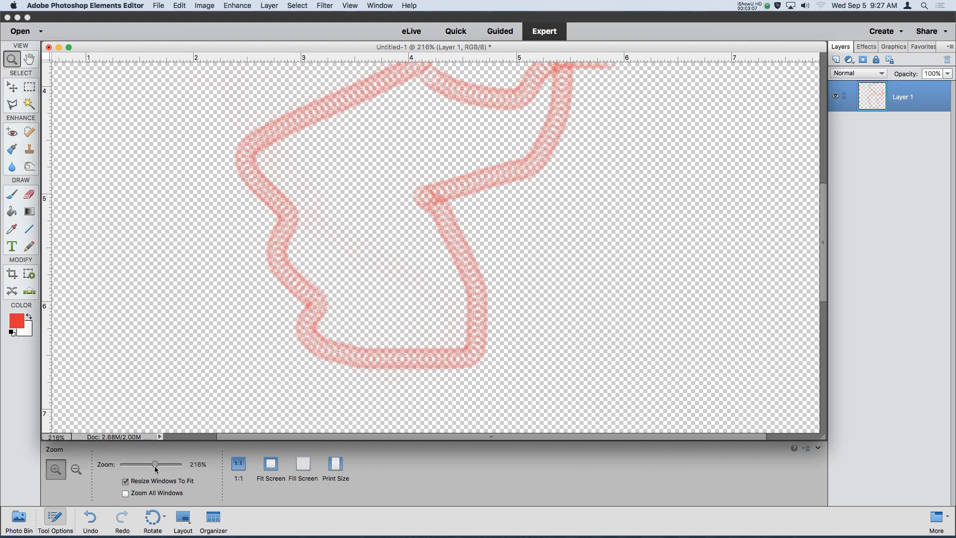
pyautogui.click(12, 196)
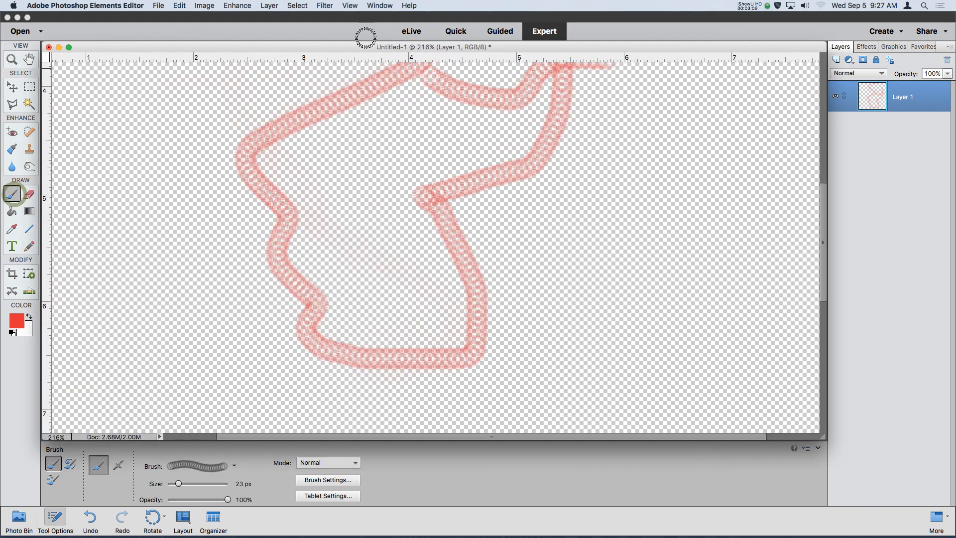
# Step: Use the Navigator panel to magnify the drawing to 293.26% and shift the visible area, and close the panel
pyautogui.click(380, 6)
pyautogui.click(393, 143)
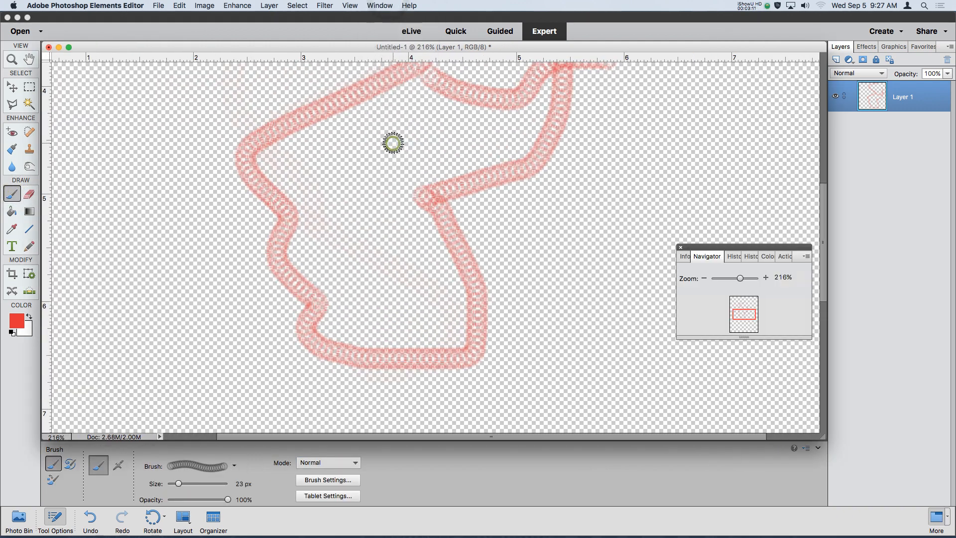
pyautogui.moveTo(740, 279)
pyautogui.mouseDown()
pyautogui.moveTo(732, 279)
pyautogui.moveTo(751, 279)
pyautogui.mouseUp()
pyautogui.moveTo(743, 314)
pyautogui.mouseDown()
pyautogui.moveTo(749, 306)
pyautogui.moveTo(741, 315)
pyautogui.mouseUp()
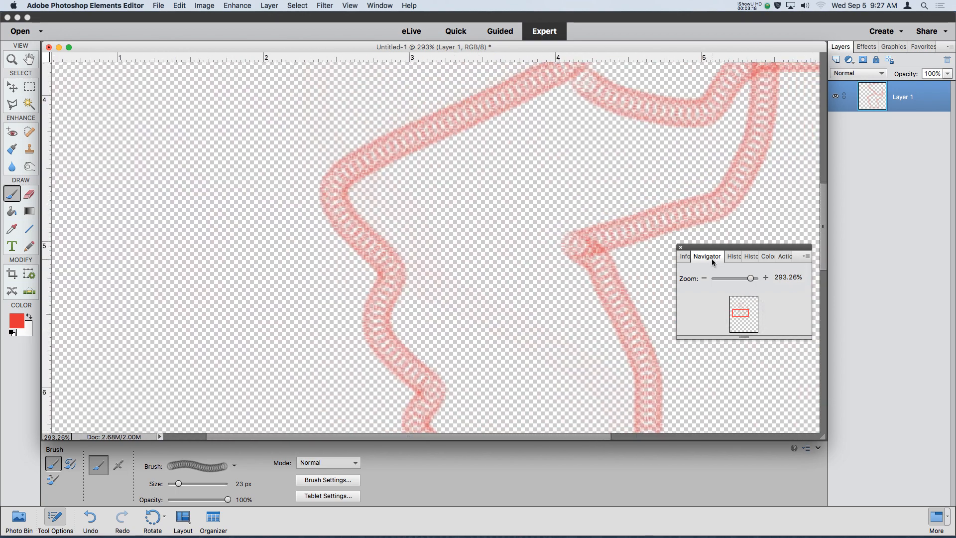
pyautogui.click(681, 248)
# Step: Magnify the strokes to about 404%, pan across them with the Hand tool, and fit the canvas back in the window
pyautogui.scroll(2, 610, 233)
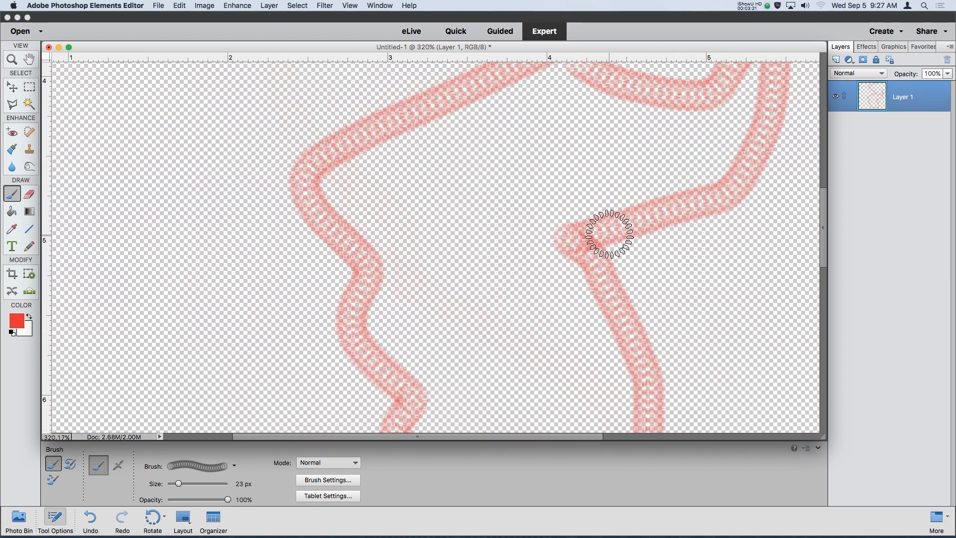
pyautogui.scroll(2, 610, 233)
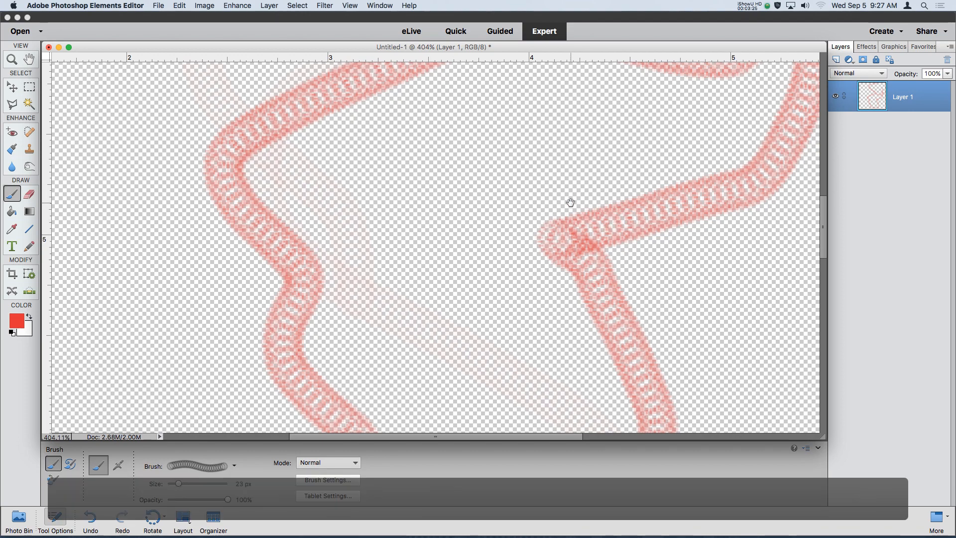
pyautogui.hscroll(5, 588, 191)
pyautogui.scroll(2, 588, 191)
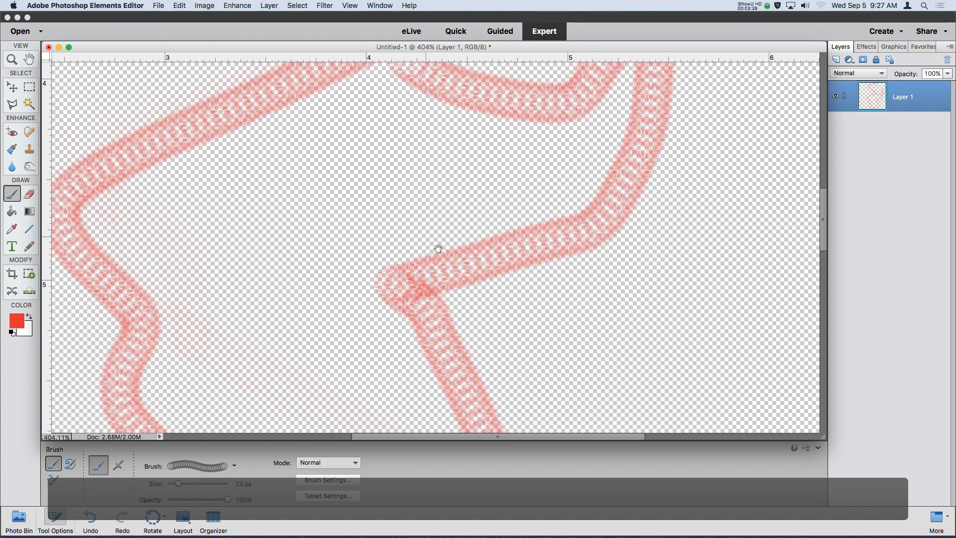
pyautogui.moveTo(438, 248); pyautogui.dragTo(677, 339)
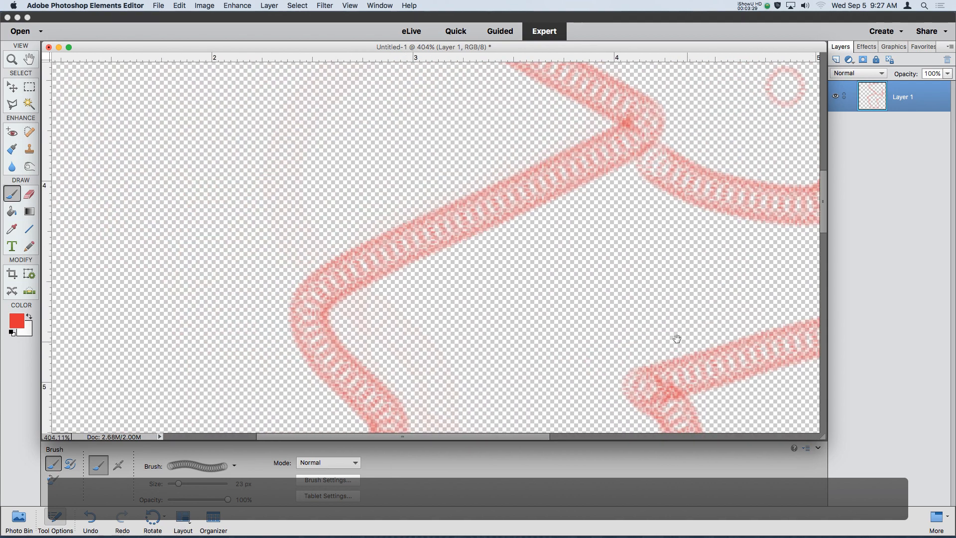
pyautogui.hscroll(1, 527, 292)
pyautogui.scroll(1, 526, 292)
pyautogui.press('super+0')
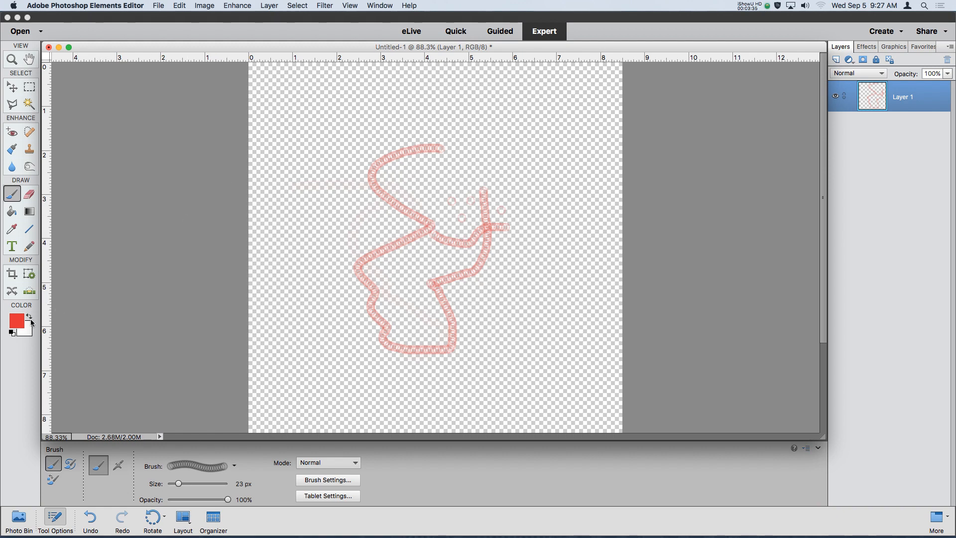
# Step: Set the foreground color to light blue (#2ec0e5)
pyautogui.click(15, 323)
pyautogui.click(567, 239)
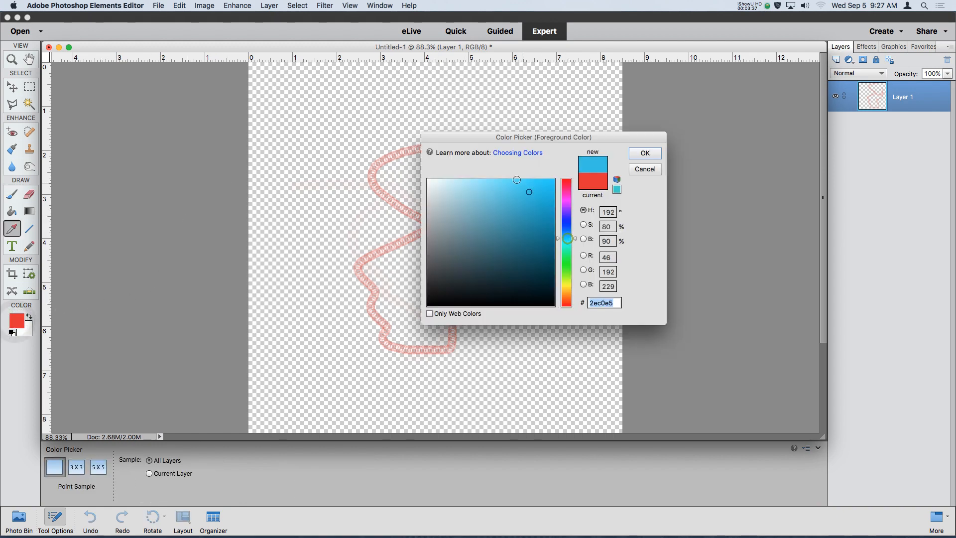
pyautogui.click(636, 155)
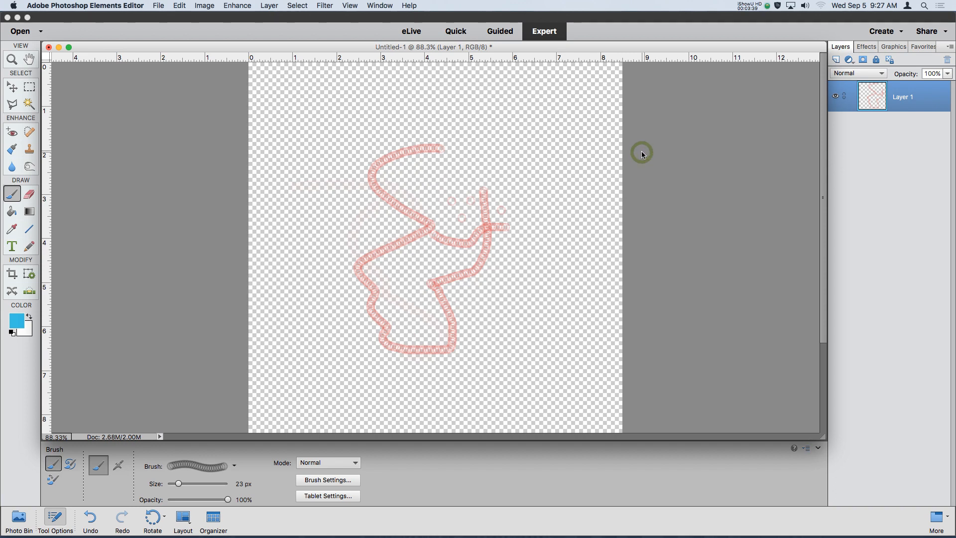
# Step: Add a new layer above Layer 1 and paint a wavy blue stroke across the red strokes on it
pyautogui.click(837, 60)
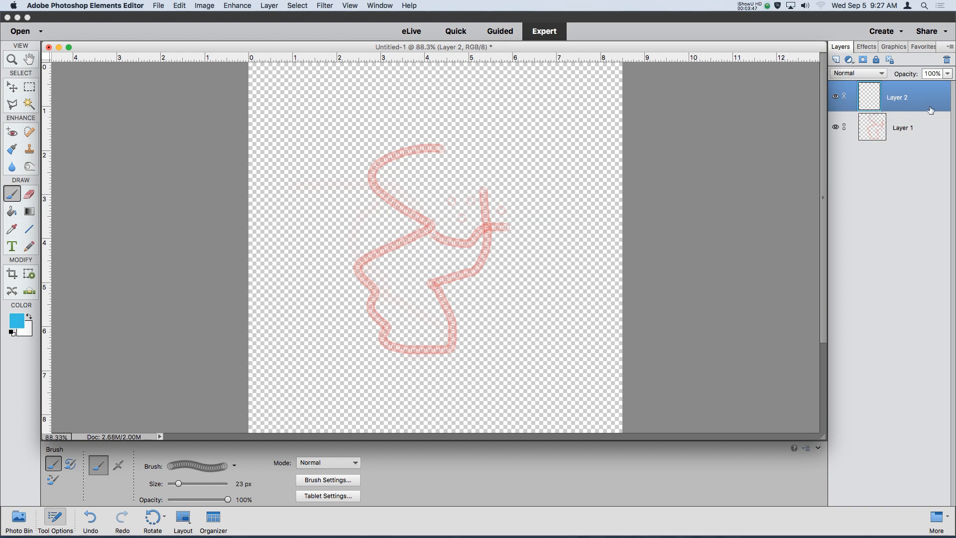
pyautogui.moveTo(294, 221)
pyautogui.mouseDown()
pyautogui.moveTo(367, 287)
pyautogui.moveTo(532, 231)
pyautogui.mouseUp()
# Step: Switch back to the Default Brushes set and choose the Hard Round 13 pixels brush
pyautogui.click(231, 466)
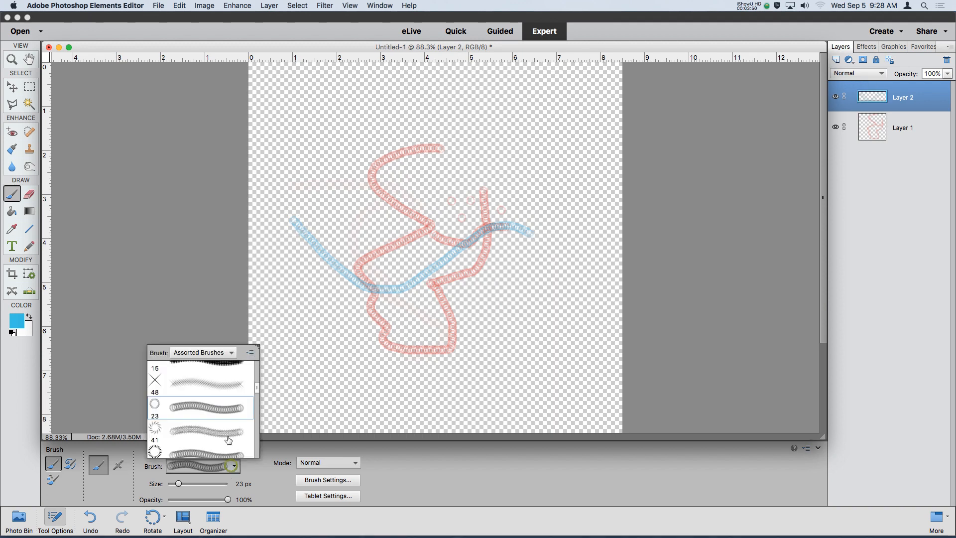
pyautogui.click(230, 352)
pyautogui.click(230, 337)
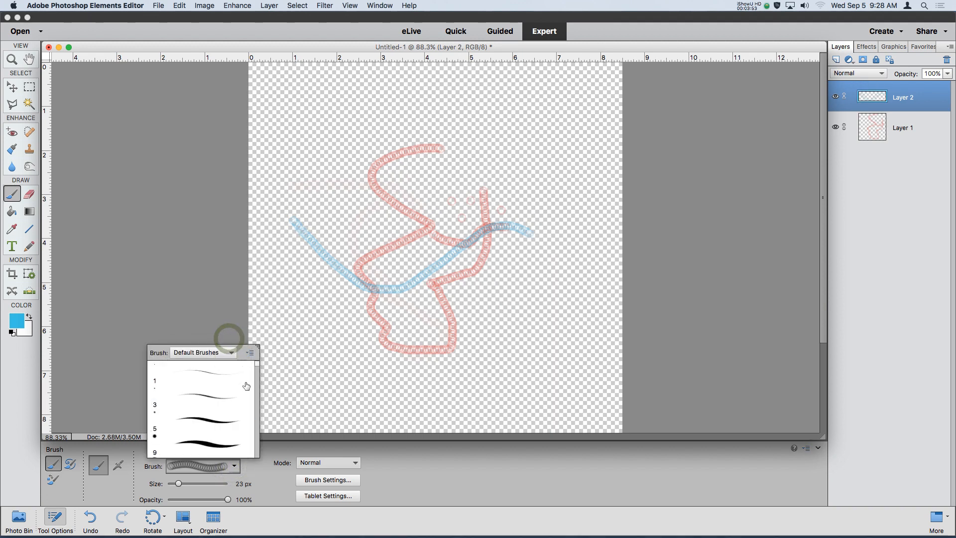
pyautogui.click(198, 443)
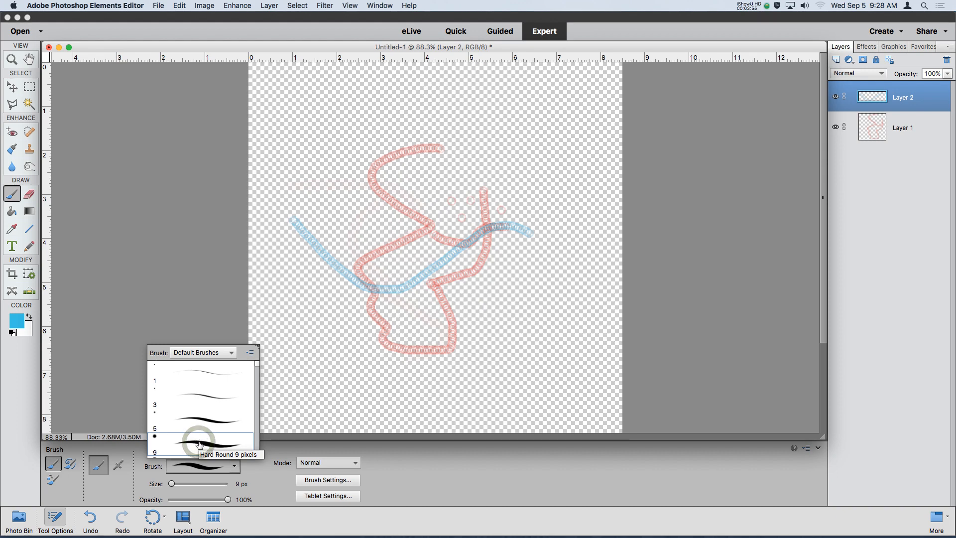
pyautogui.scroll(-1, 199, 444)
pyautogui.scroll(-4, 201, 433)
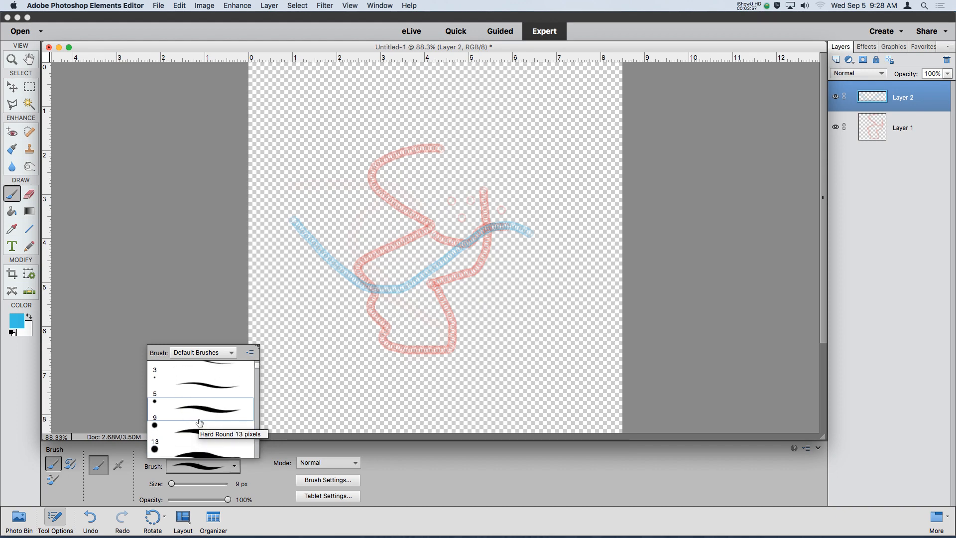
pyautogui.click(201, 418)
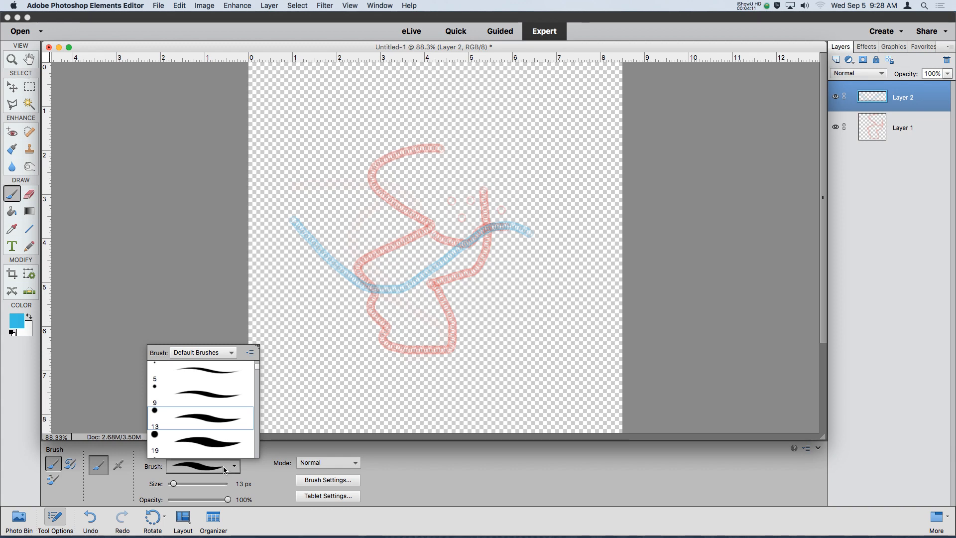
# Step: Enlarge the brush to 69 px and paint a thick blue S-shaped stroke across the red strokes on Layer 2
pyautogui.click(176, 485)
pyautogui.moveTo(193, 486); pyautogui.dragTo(197, 483)
pyautogui.moveTo(546, 179)
pyautogui.mouseDown()
pyautogui.moveTo(507, 180)
pyautogui.moveTo(475, 194)
pyautogui.moveTo(434, 293)
pyautogui.moveTo(348, 299)
pyautogui.mouseUp()
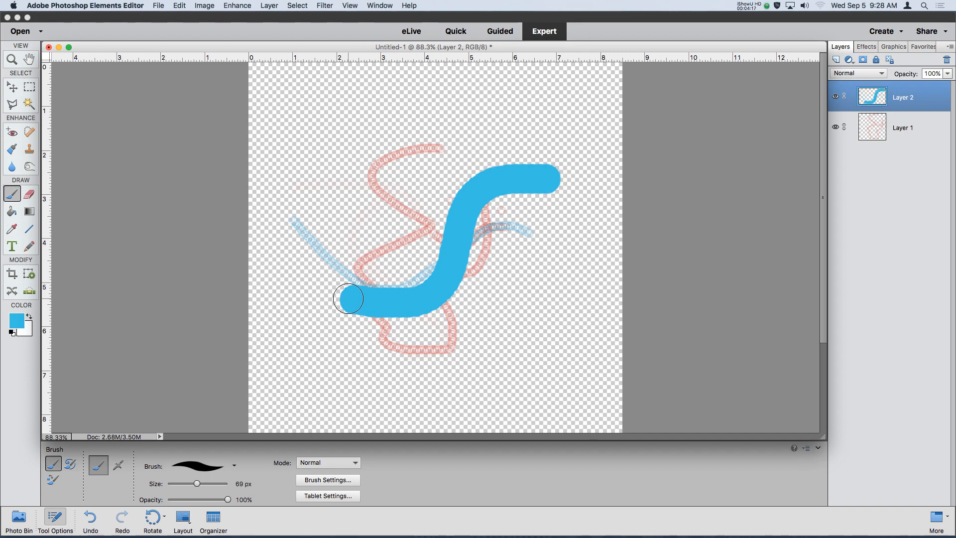
# Step: Add a new layer above Layer 2 and choose the soft-edged 35 px brush from the Default Brushes
pyautogui.click(836, 59)
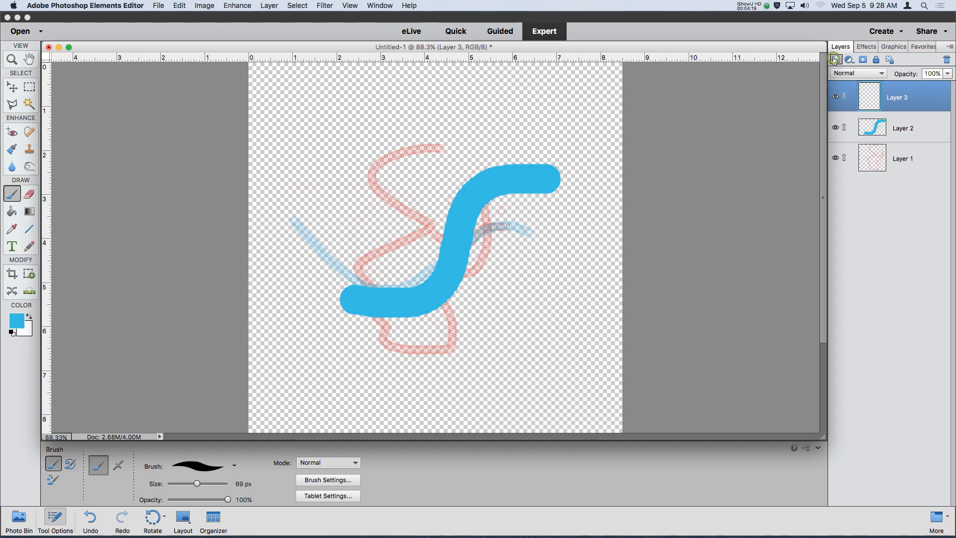
pyautogui.click(233, 467)
pyautogui.scroll(-4, 222, 422)
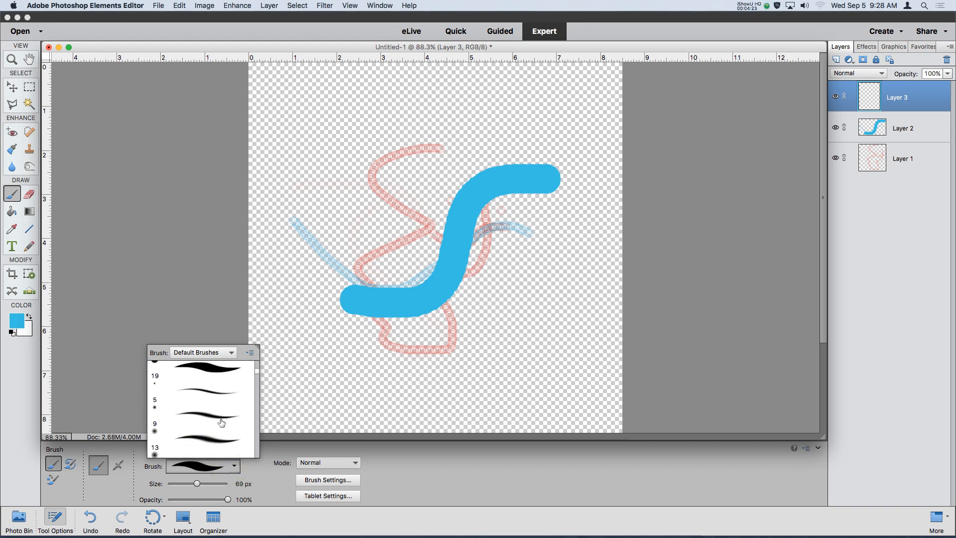
pyautogui.scroll(-3, 221, 423)
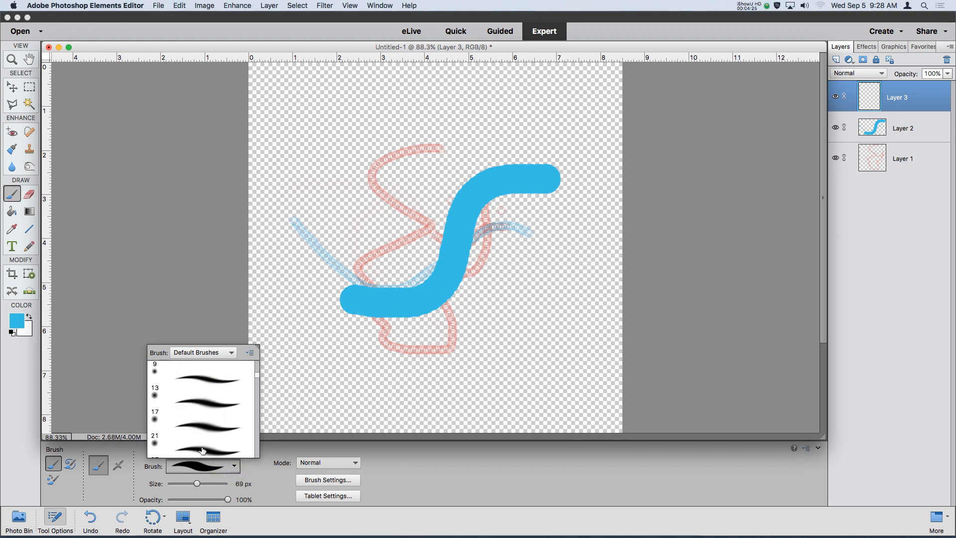
pyautogui.scroll(-3, 203, 451)
pyautogui.click(205, 431)
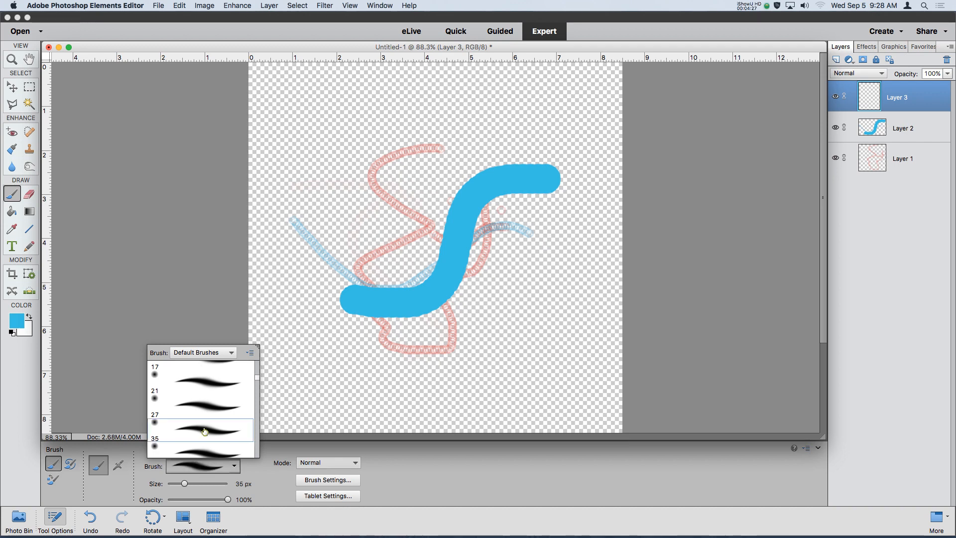
pyautogui.doubleClick(204, 432)
# Step: Increase the soft brush's size to 100 px
pyautogui.moveTo(182, 482); pyautogui.dragTo(189, 483)
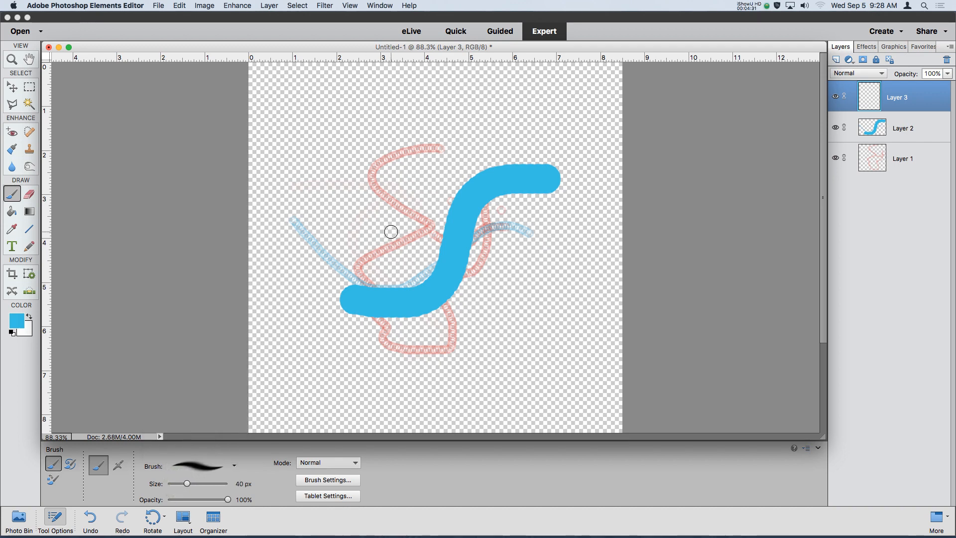
pyautogui.press(']')
pyautogui.press(']')
pyautogui.press(']')
pyautogui.press(']')
pyautogui.press(']')
pyautogui.press(']')
pyautogui.press(']')
pyautogui.press(']')
pyautogui.press(']')
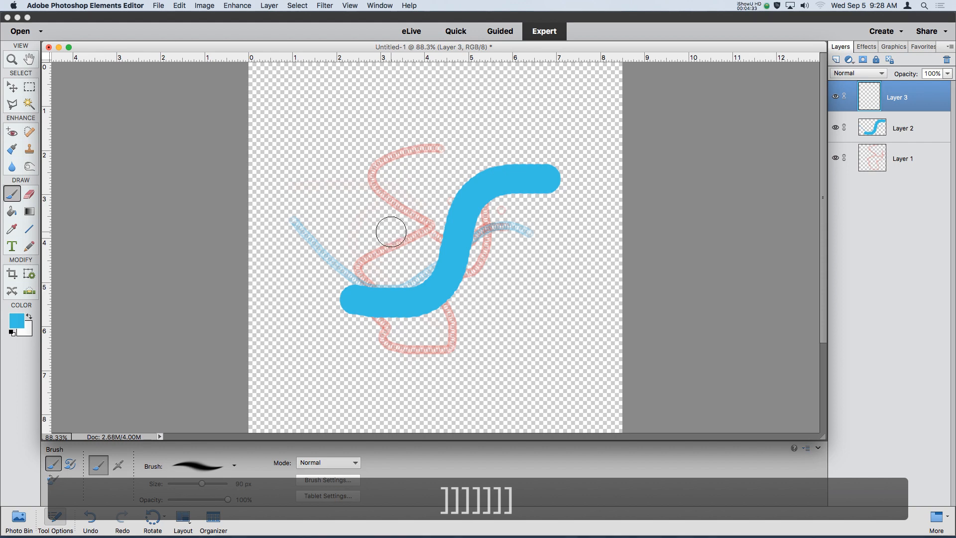
pyautogui.press('[')
pyautogui.press('[')
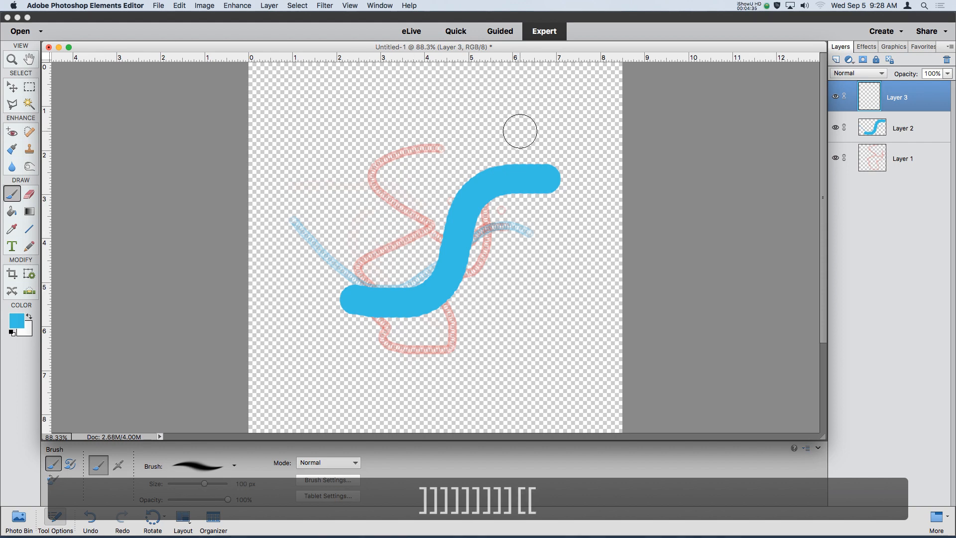
# Step: Try a soft blue S-shaped stroke above the thick one on Layer 3, and undo it
pyautogui.click(525, 126)
pyautogui.moveTo(525, 126)
pyautogui.mouseDown()
pyautogui.moveTo(483, 123)
pyautogui.moveTo(431, 162)
pyautogui.moveTo(403, 218)
pyautogui.moveTo(342, 243)
pyautogui.moveTo(292, 234)
pyautogui.mouseUp()
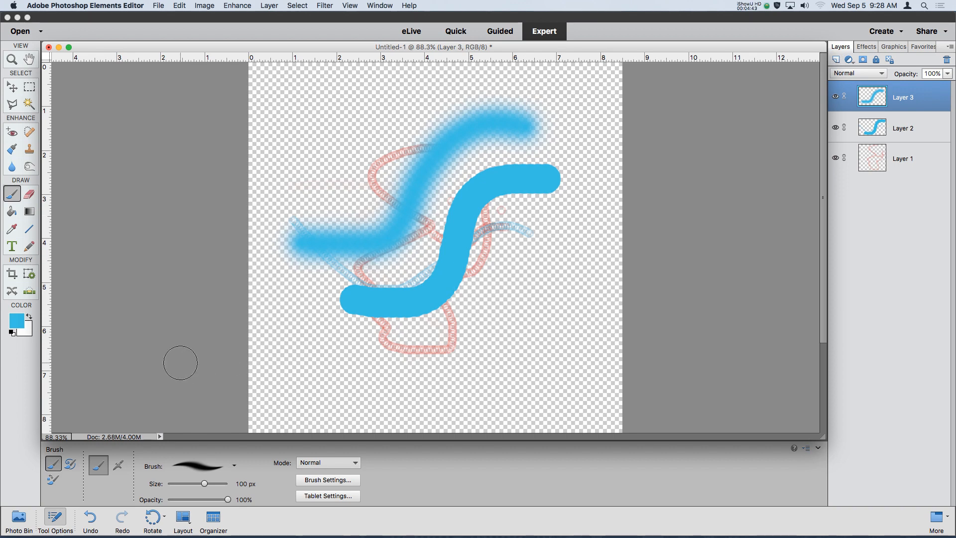
pyautogui.click(178, 6)
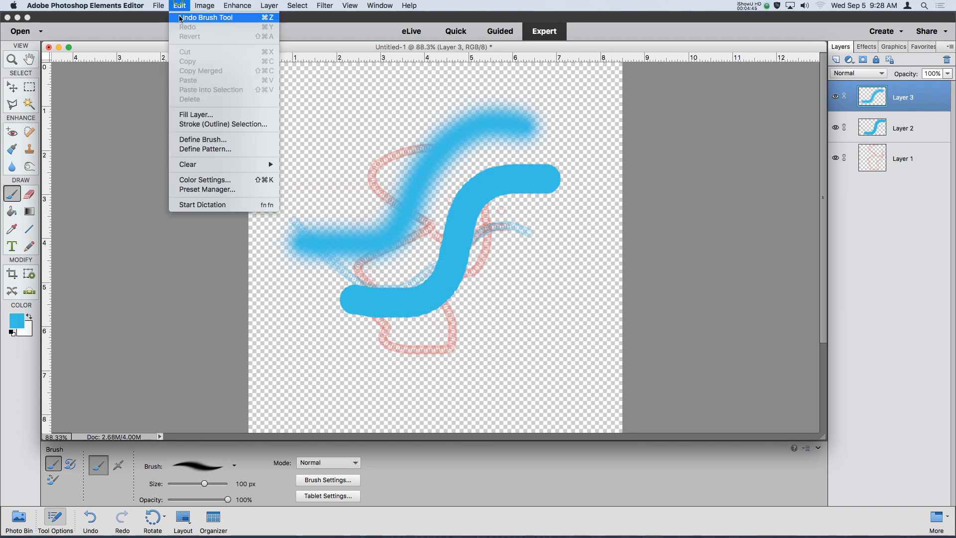
pyautogui.click(181, 18)
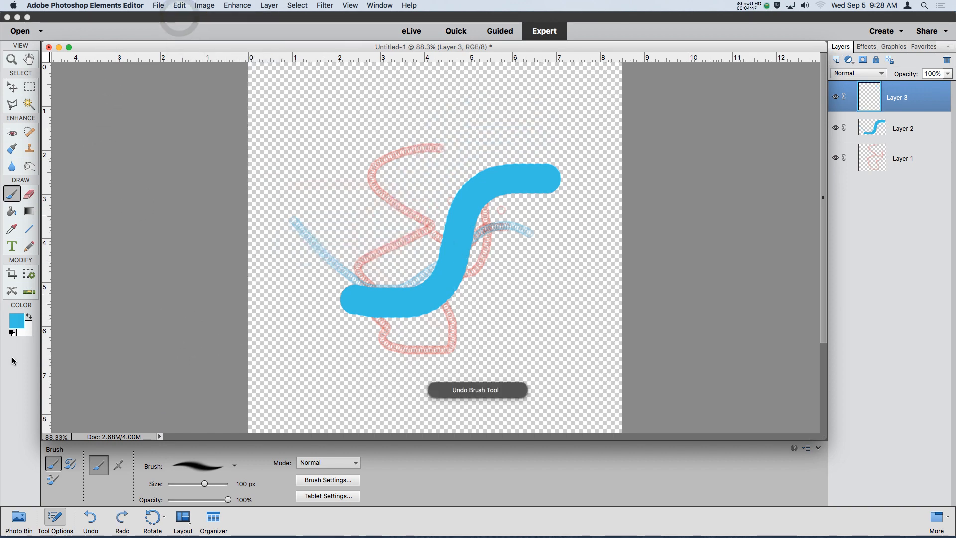
# Step: Set the foreground color to dark green and paint a soft S-shaped stroke above the blue one on Layer 3
pyautogui.click(16, 321)
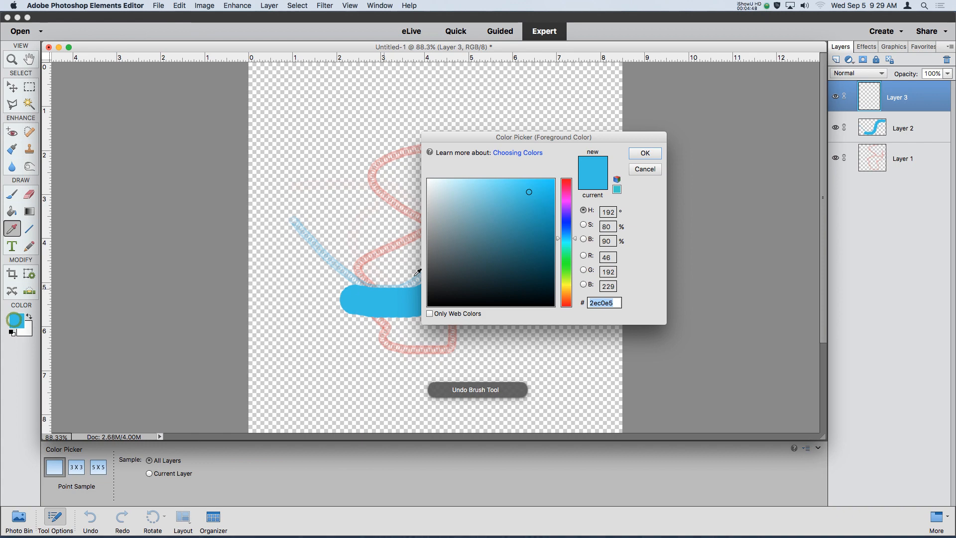
pyautogui.click(567, 261)
pyautogui.click(526, 232)
pyautogui.click(653, 156)
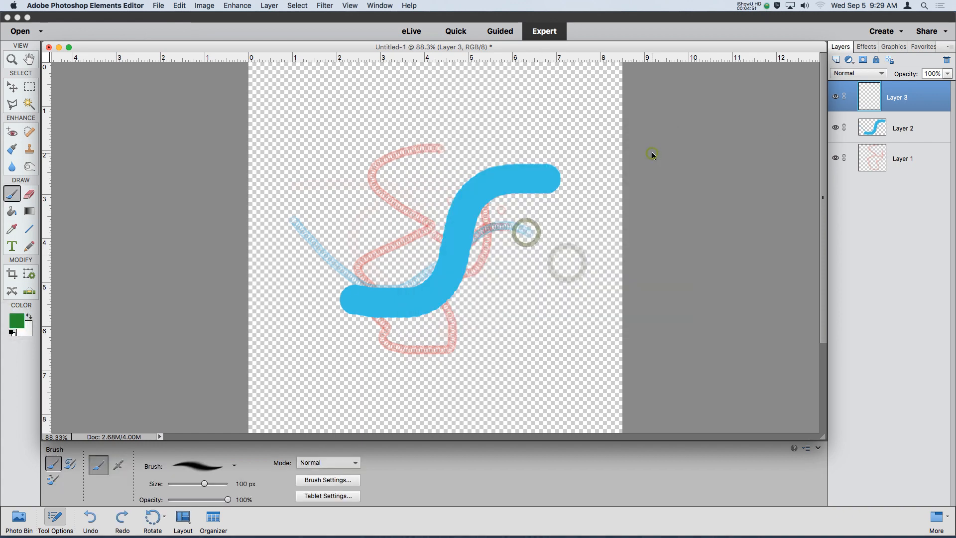
pyautogui.click(522, 122)
pyautogui.moveTo(491, 121)
pyautogui.mouseDown()
pyautogui.moveTo(417, 136)
pyautogui.moveTo(364, 235)
pyautogui.moveTo(315, 239)
pyautogui.mouseUp()
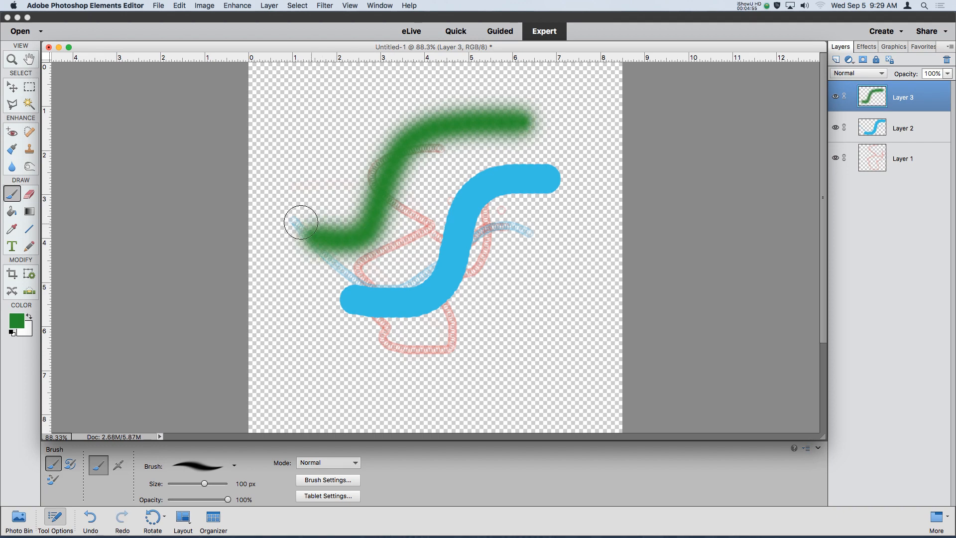
# Step: Move the green stroke on Layer 3 slightly up and left, and shift the blue strokes on Layer 2 down the canvas
pyautogui.click(12, 88)
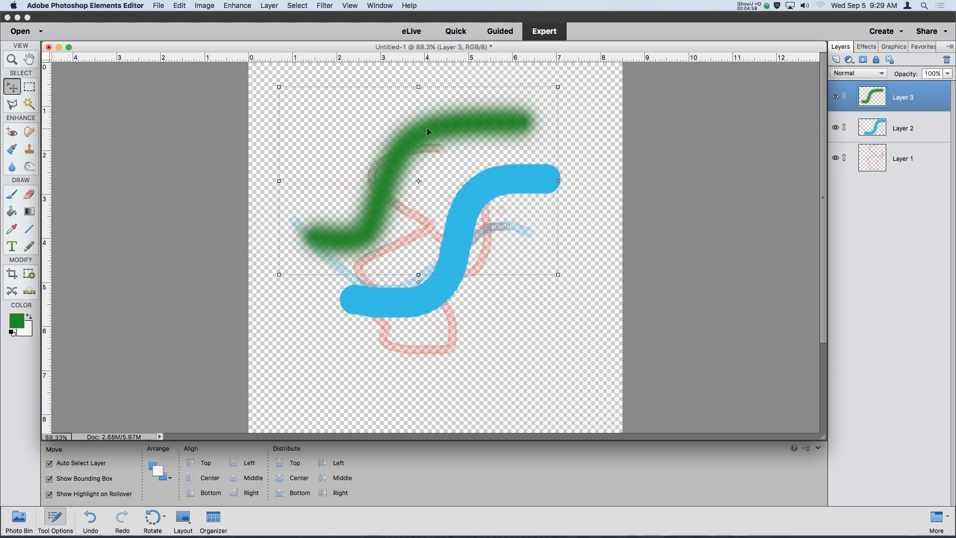
pyautogui.moveTo(440, 128)
pyautogui.mouseDown()
pyautogui.moveTo(406, 113)
pyautogui.moveTo(531, 253)
pyautogui.moveTo(493, 212)
pyautogui.moveTo(475, 151)
pyautogui.moveTo(503, 260)
pyautogui.moveTo(442, 184)
pyautogui.moveTo(420, 146)
pyautogui.moveTo(477, 191)
pyautogui.moveTo(430, 123)
pyautogui.mouseUp()
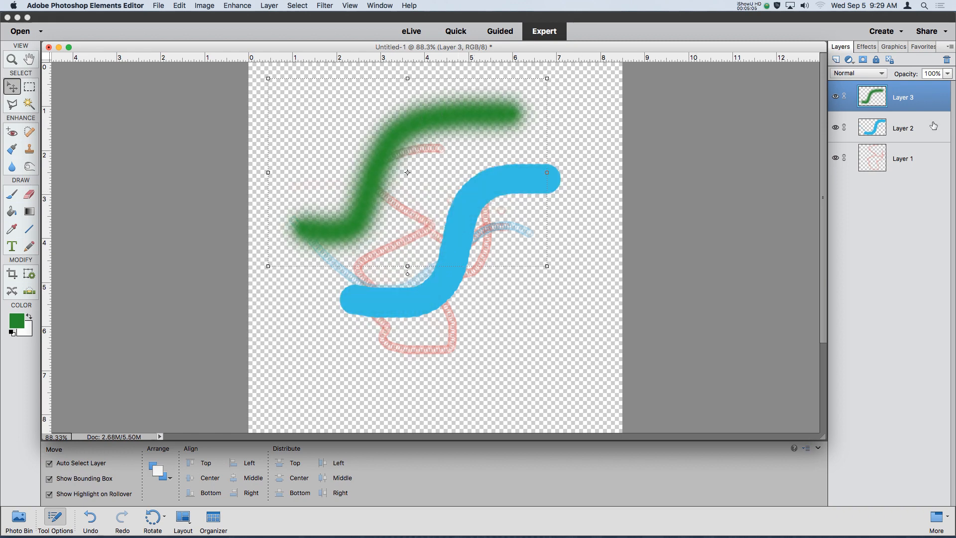
pyautogui.click(921, 130)
pyautogui.click(906, 103)
pyautogui.click(914, 120)
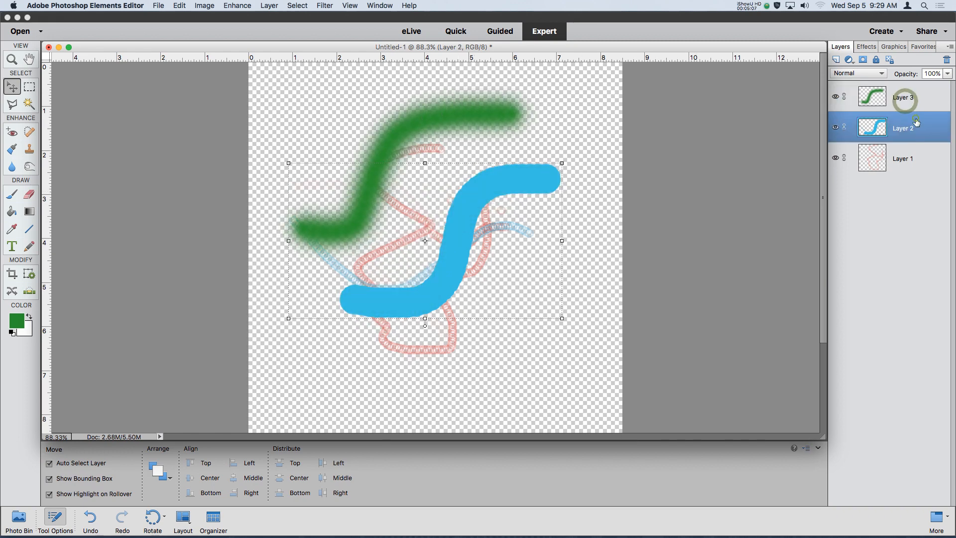
pyautogui.moveTo(492, 192)
pyautogui.mouseDown()
pyautogui.moveTo(508, 263)
pyautogui.moveTo(522, 222)
pyautogui.moveTo(496, 249)
pyautogui.moveTo(535, 240)
pyautogui.mouseUp()
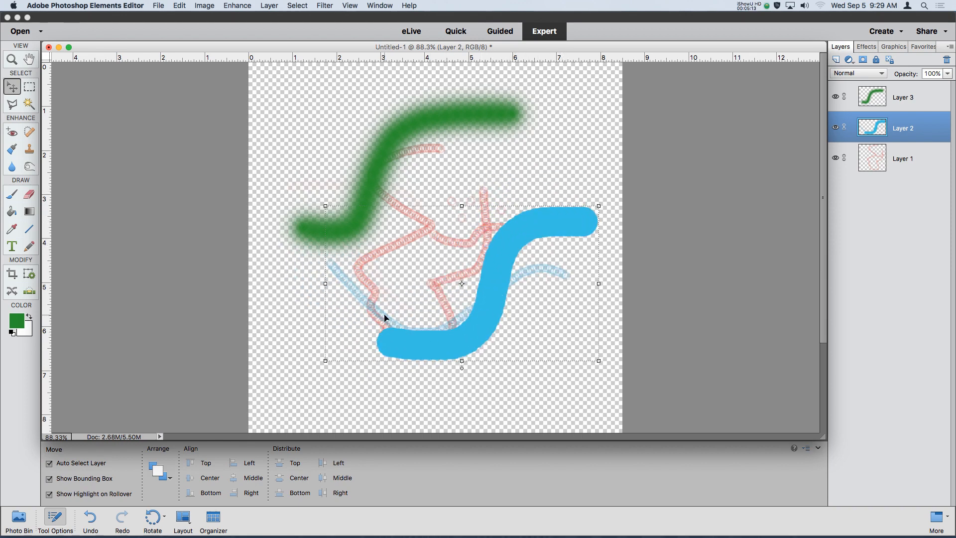
pyautogui.moveTo(533, 239)
pyautogui.mouseDown()
pyautogui.moveTo(525, 234)
pyautogui.moveTo(543, 243)
pyautogui.moveTo(539, 230)
pyautogui.moveTo(501, 232)
pyautogui.moveTo(504, 223)
pyautogui.mouseUp()
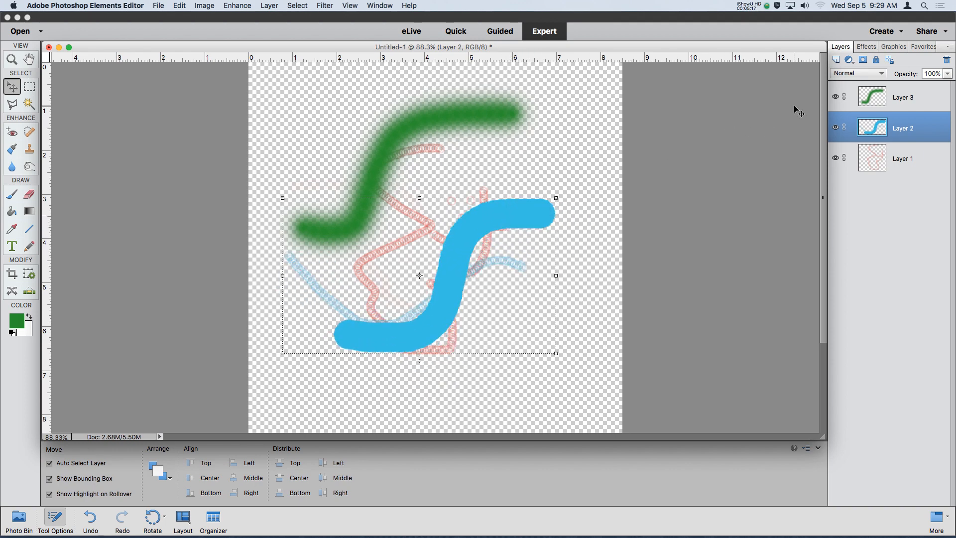
# Step: Bring Layer 1 above Layer 2 in the layer order and reposition its red strokes over the thick blue stroke
pyautogui.click(897, 161)
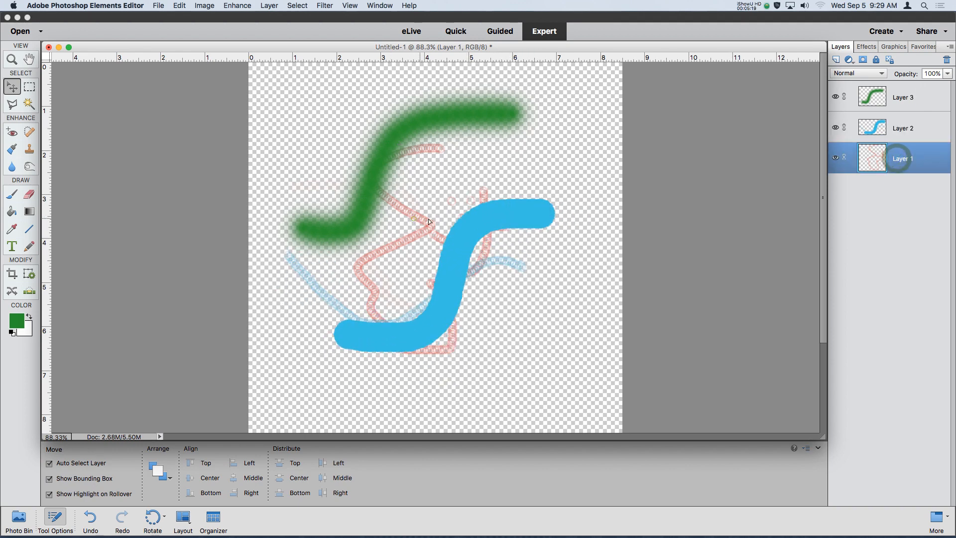
pyautogui.moveTo(428, 217)
pyautogui.mouseDown()
pyautogui.moveTo(439, 197)
pyautogui.moveTo(379, 206)
pyautogui.moveTo(390, 244)
pyautogui.moveTo(425, 209)
pyautogui.mouseUp()
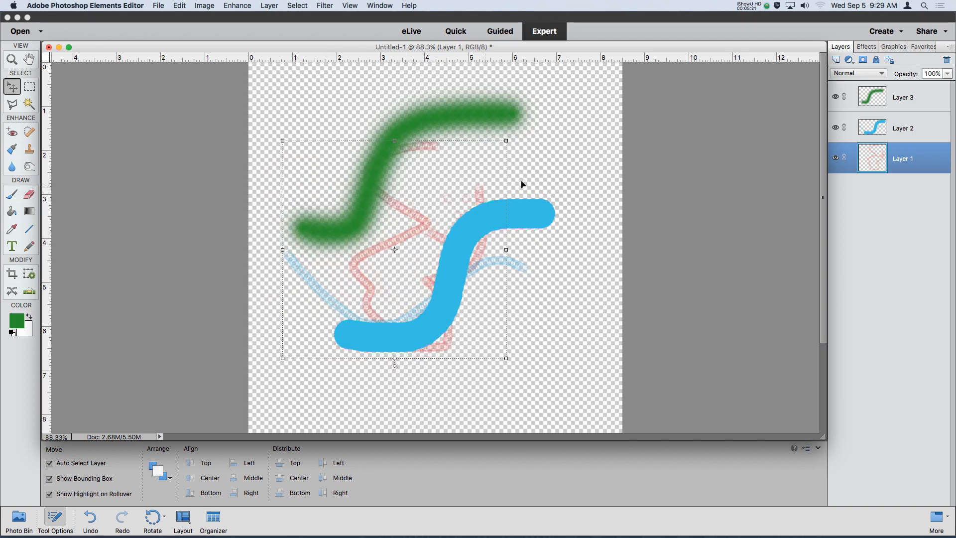
pyautogui.moveTo(923, 158); pyautogui.dragTo(910, 114)
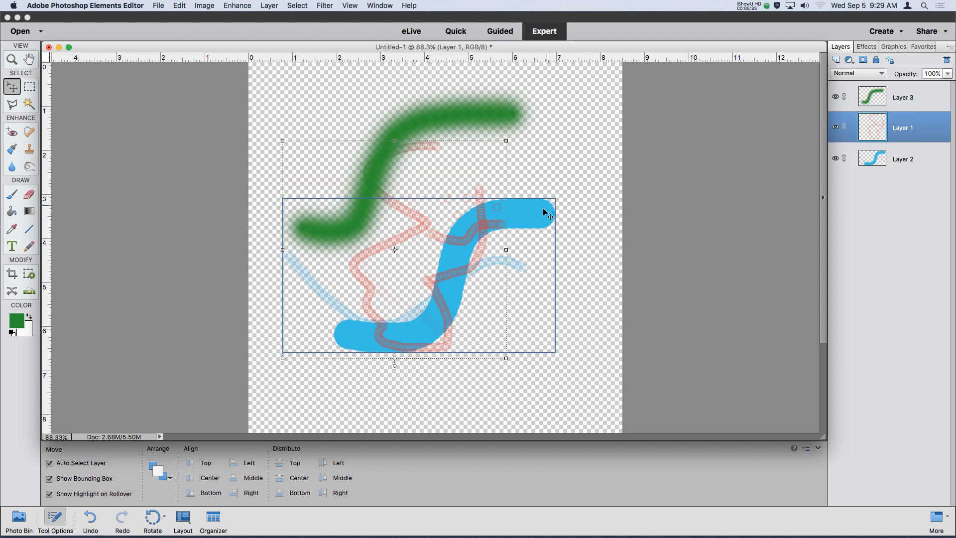
pyautogui.moveTo(425, 234); pyautogui.dragTo(458, 251)
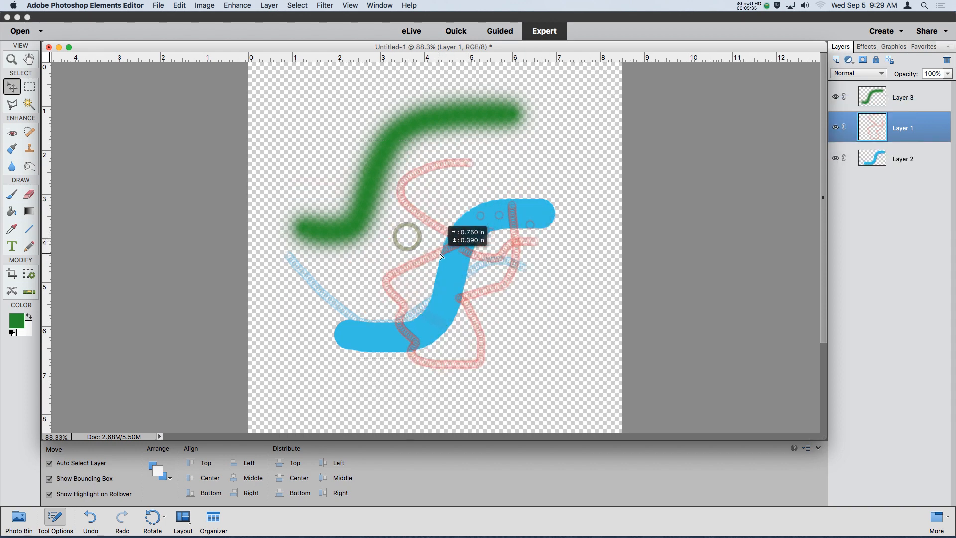
# Step: Scale the red drawing on Layer 1 down to 32.63% and place it over the lower-left end of the blue stroke
pyautogui.moveTo(540, 157)
pyautogui.mouseDown()
pyautogui.moveTo(466, 194)
pyautogui.moveTo(426, 249)
pyautogui.moveTo(427, 268)
pyautogui.mouseUp()
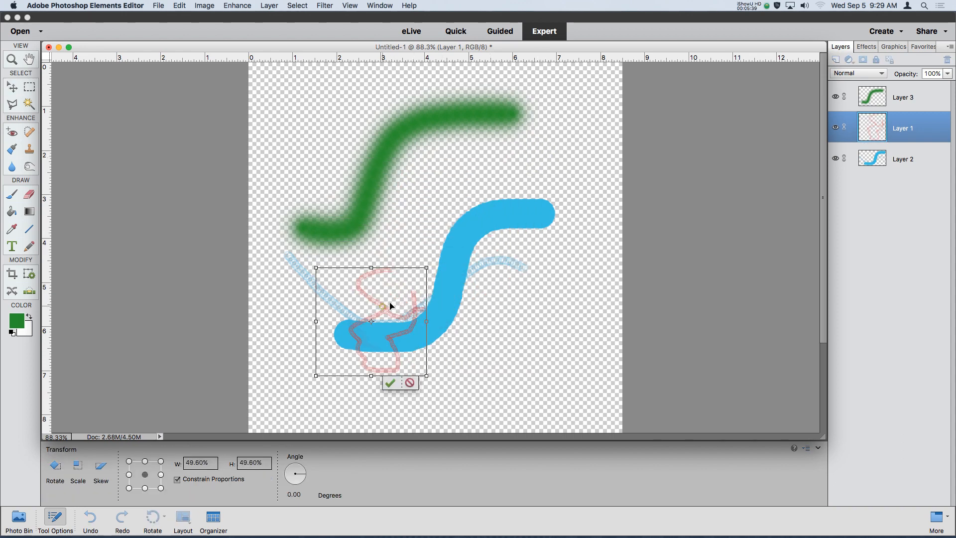
pyautogui.moveTo(391, 305)
pyautogui.mouseDown()
pyautogui.moveTo(473, 268)
pyautogui.moveTo(450, 295)
pyautogui.moveTo(372, 324)
pyautogui.mouseUp()
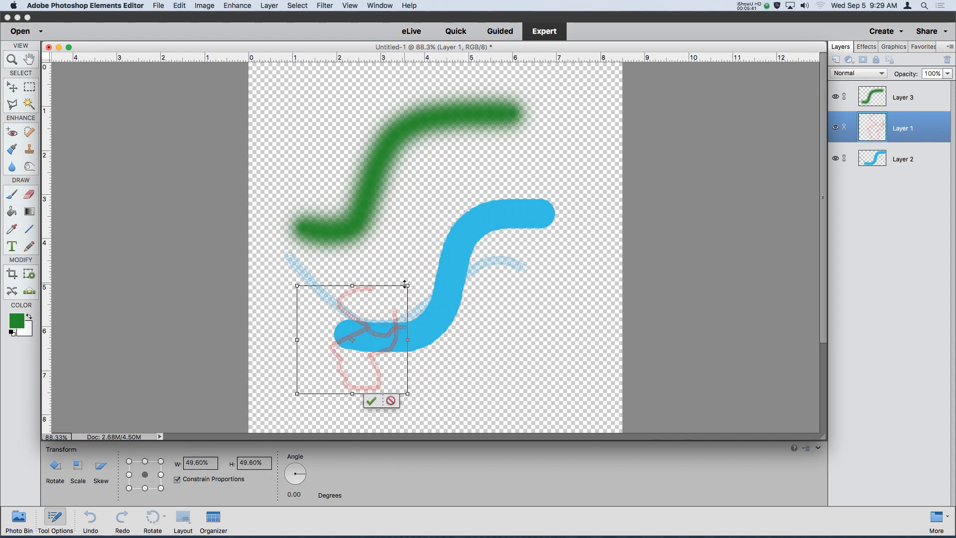
pyautogui.moveTo(403, 288); pyautogui.dragTo(363, 320)
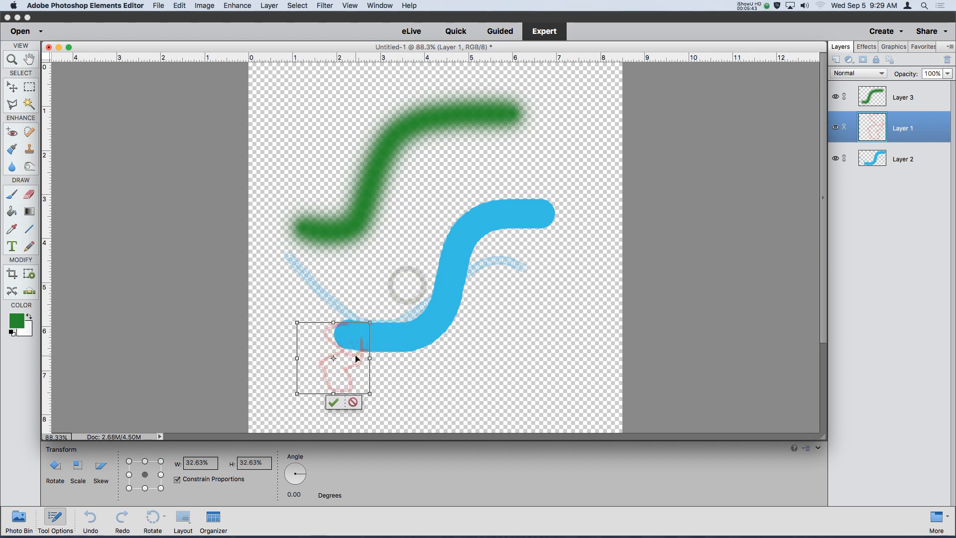
pyautogui.moveTo(357, 354); pyautogui.dragTo(377, 331)
pyautogui.press('Return')
pyautogui.click(376, 329)
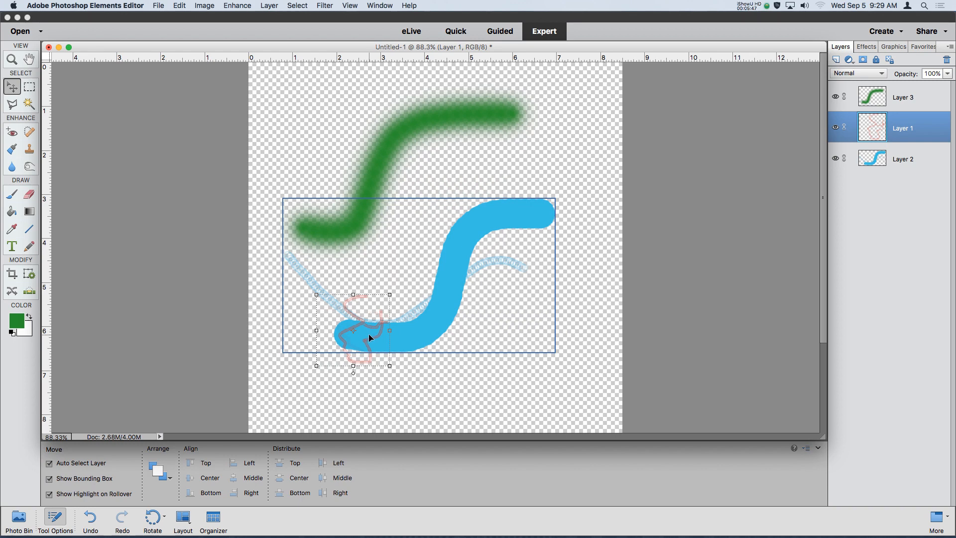
# Step: Duplicate the small red drawing on Layer 1 three times, placing the copies one after another along the blue stroke up to its upper bend
pyautogui.rightClick(906, 130)
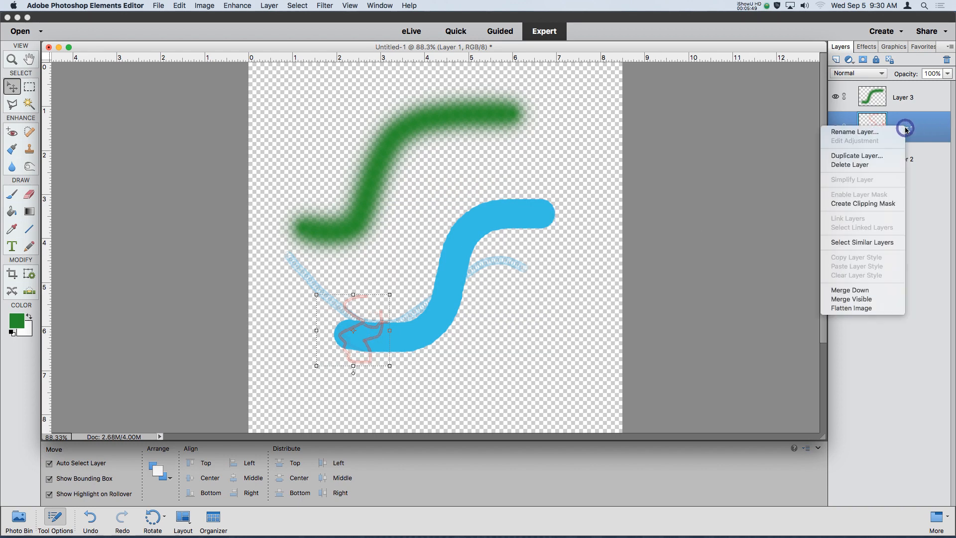
pyautogui.click(864, 156)
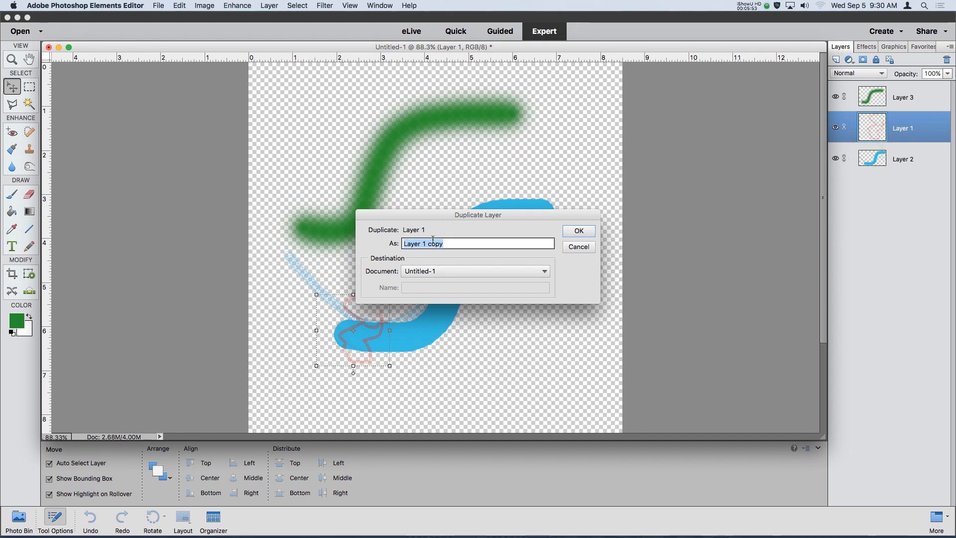
pyautogui.click(592, 236)
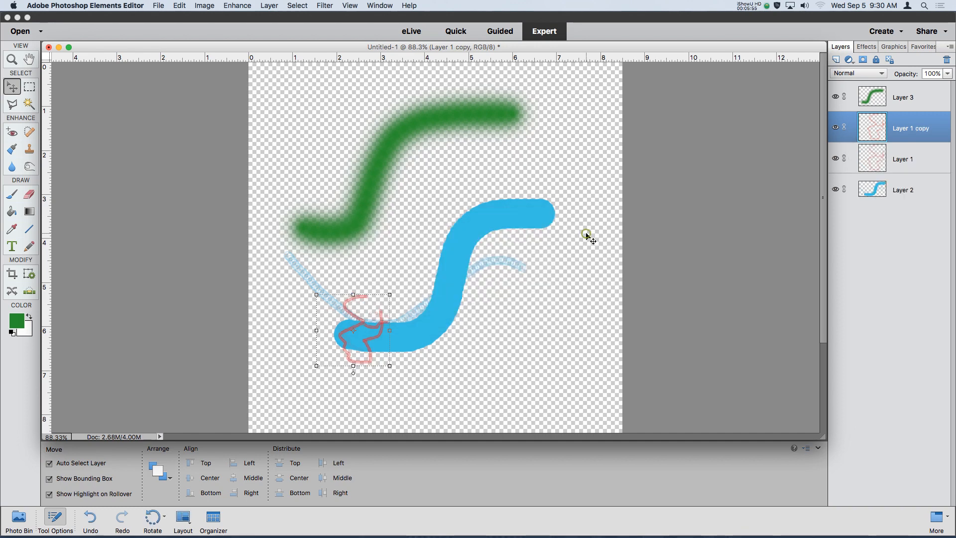
pyautogui.moveTo(359, 324); pyautogui.dragTo(402, 325)
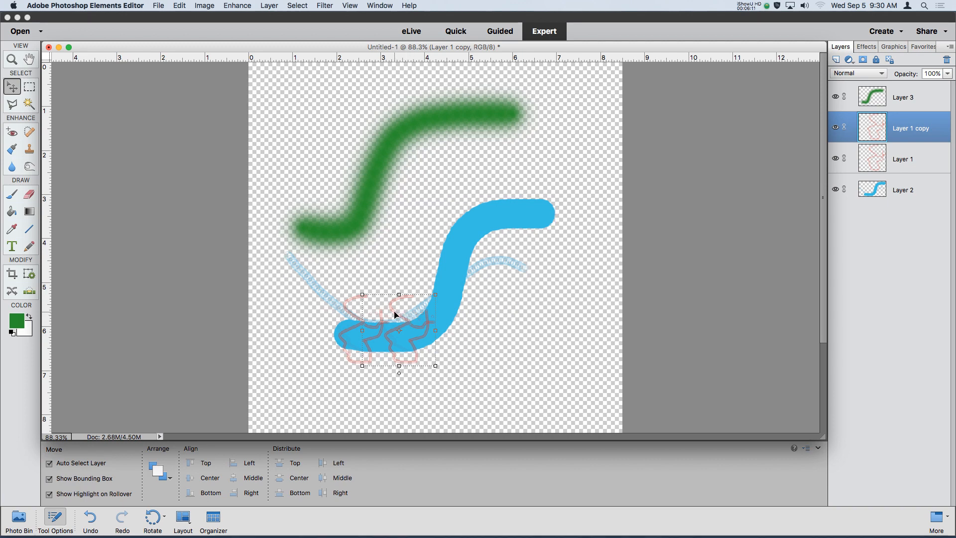
pyautogui.moveTo(395, 312)
pyautogui.mouseDown()
pyautogui.moveTo(423, 313)
pyautogui.moveTo(445, 283)
pyautogui.moveTo(435, 279)
pyautogui.mouseUp()
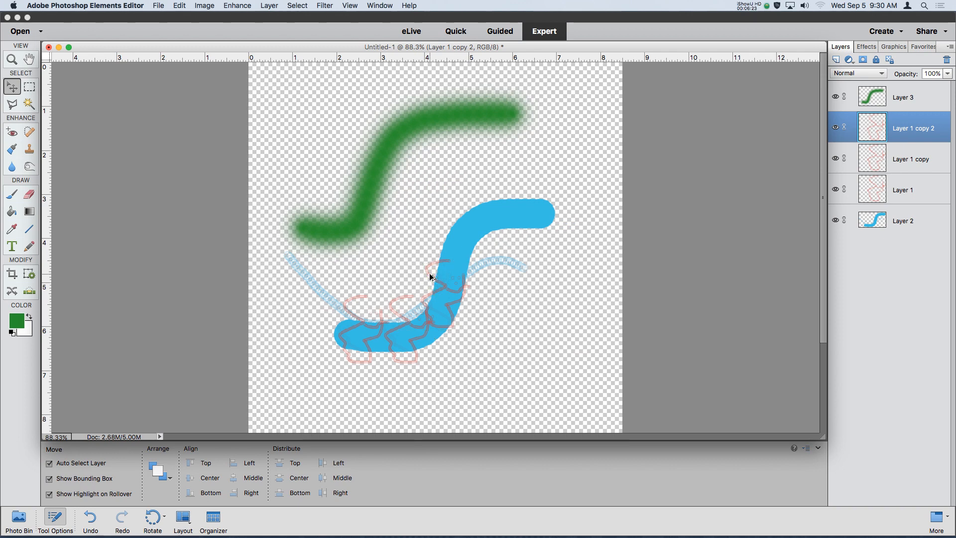
pyautogui.moveTo(429, 273); pyautogui.dragTo(455, 228)
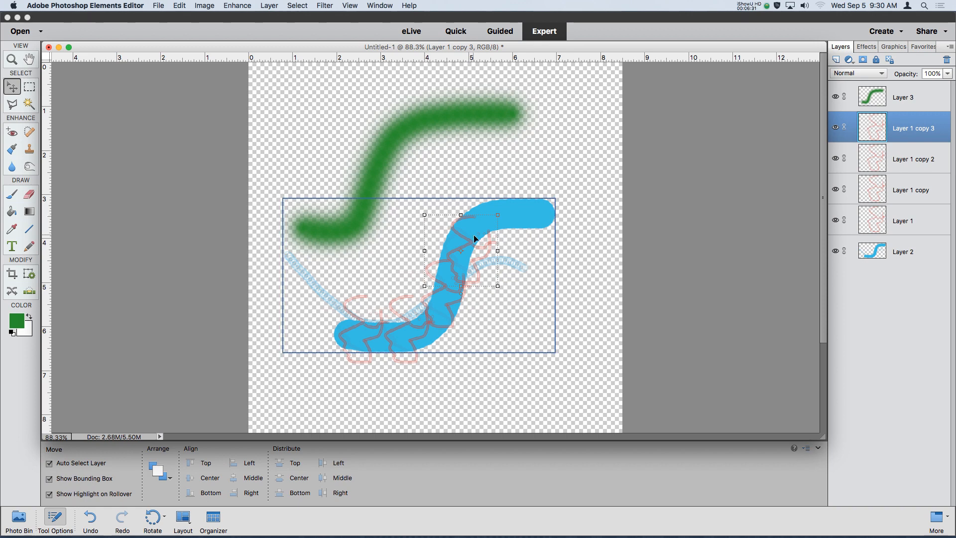
pyautogui.scroll(5, 495, 241)
pyautogui.scroll(1, 619, 276)
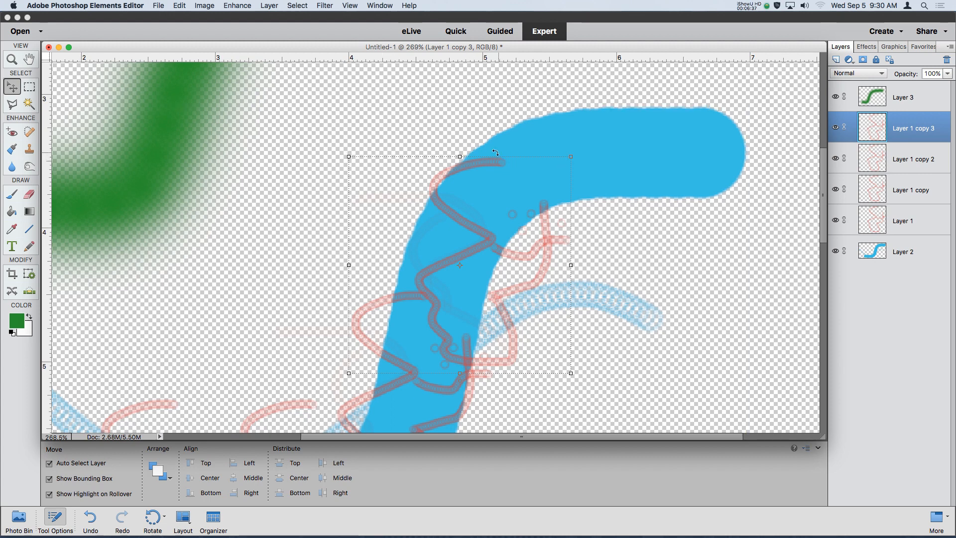
pyautogui.moveTo(460, 156); pyautogui.dragTo(465, 189)
pyautogui.moveTo(574, 287); pyautogui.dragTo(546, 281)
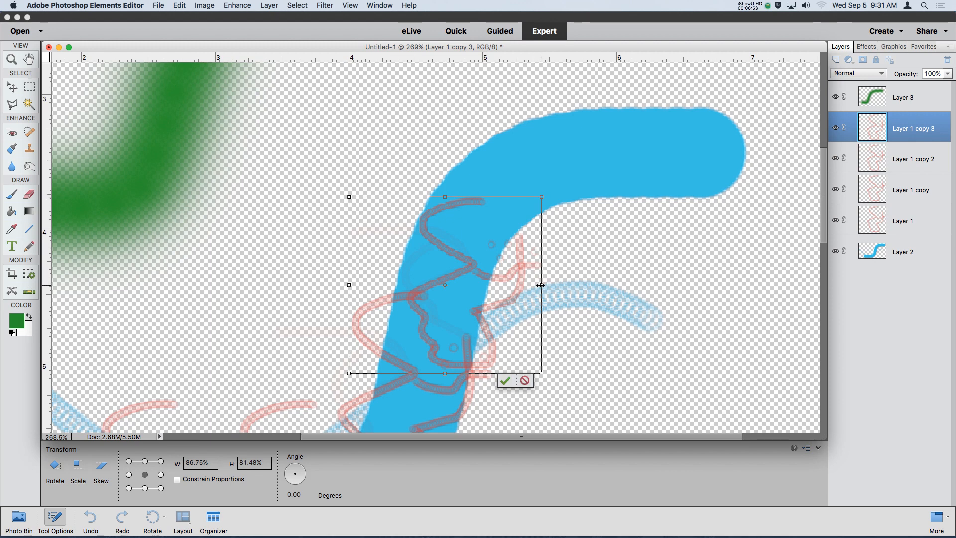
pyautogui.moveTo(541, 285); pyautogui.dragTo(449, 286)
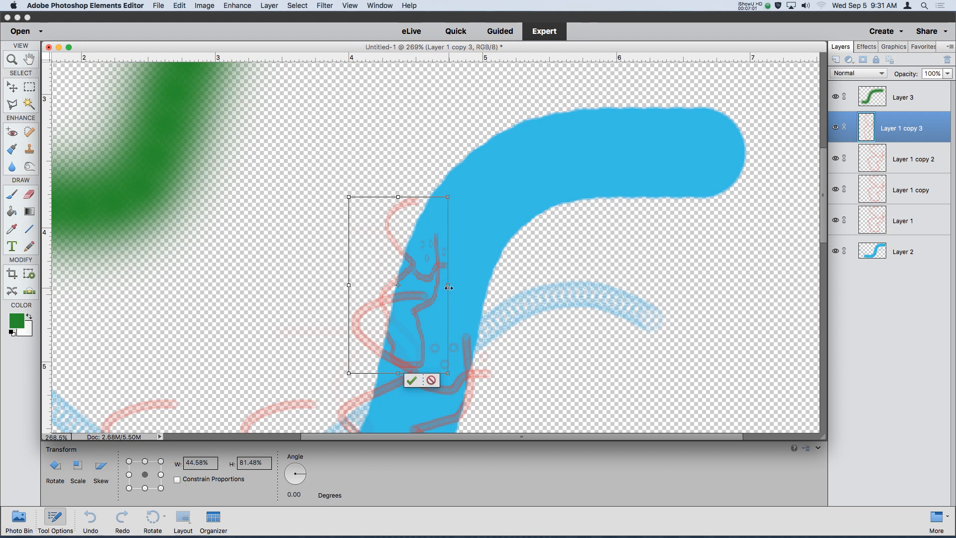
pyautogui.moveTo(448, 287); pyautogui.dragTo(518, 285)
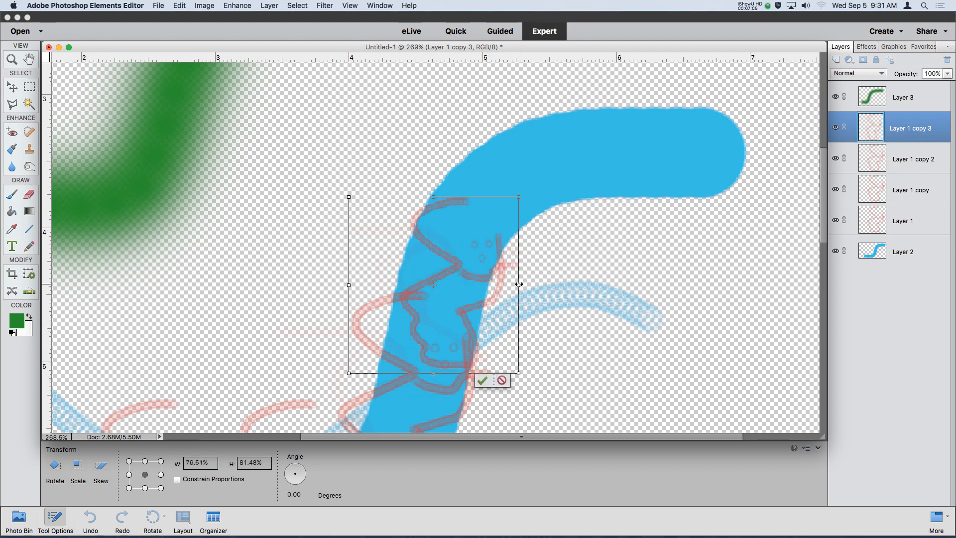
pyautogui.moveTo(519, 285); pyautogui.dragTo(375, 285)
pyautogui.moveTo(423, 196); pyautogui.dragTo(423, 203)
pyautogui.moveTo(376, 288); pyautogui.dragTo(350, 287)
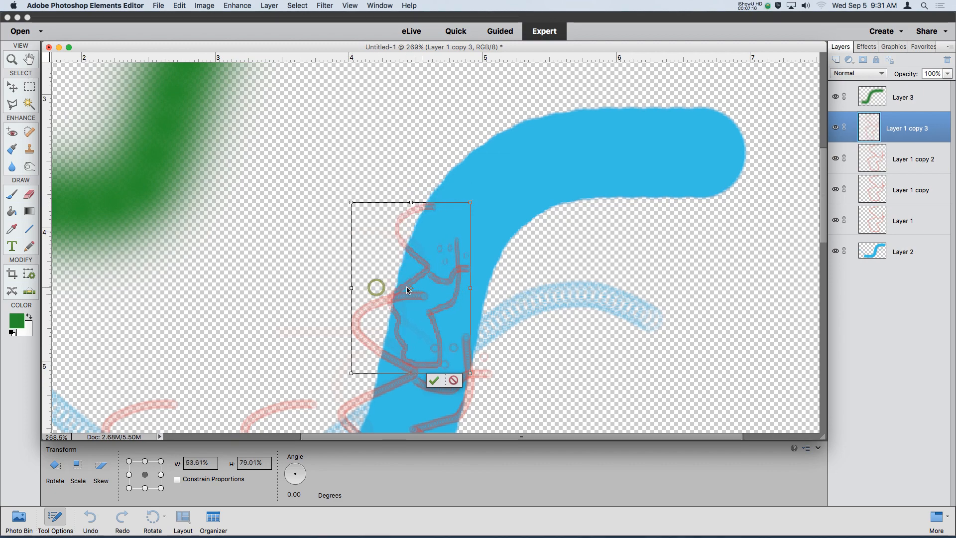
pyautogui.click(453, 381)
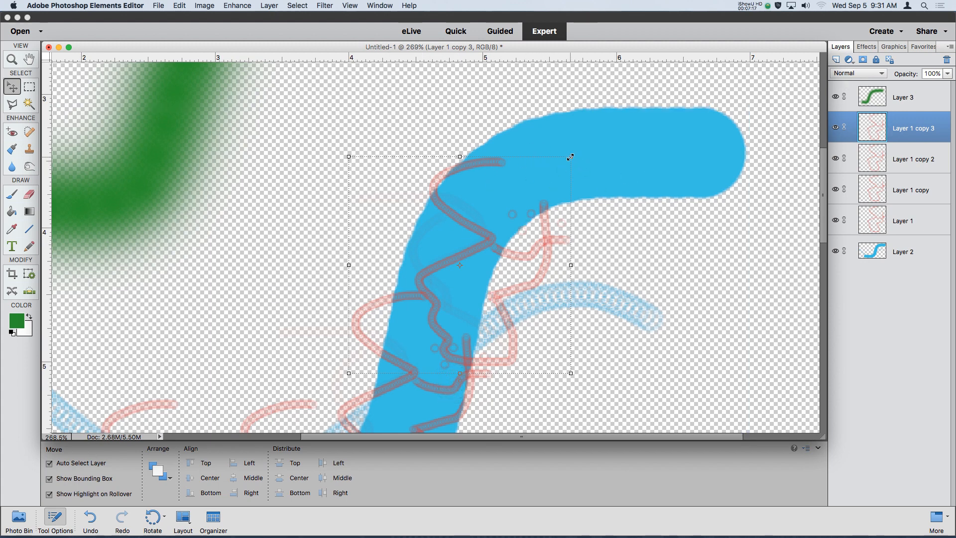
# Step: Scale the red drawing on Layer 1 copy 3 proportionally to 120.97%, and shift the green stroke on Layer 3 down the canvas
pyautogui.moveTo(571, 157); pyautogui.dragTo(617, 112)
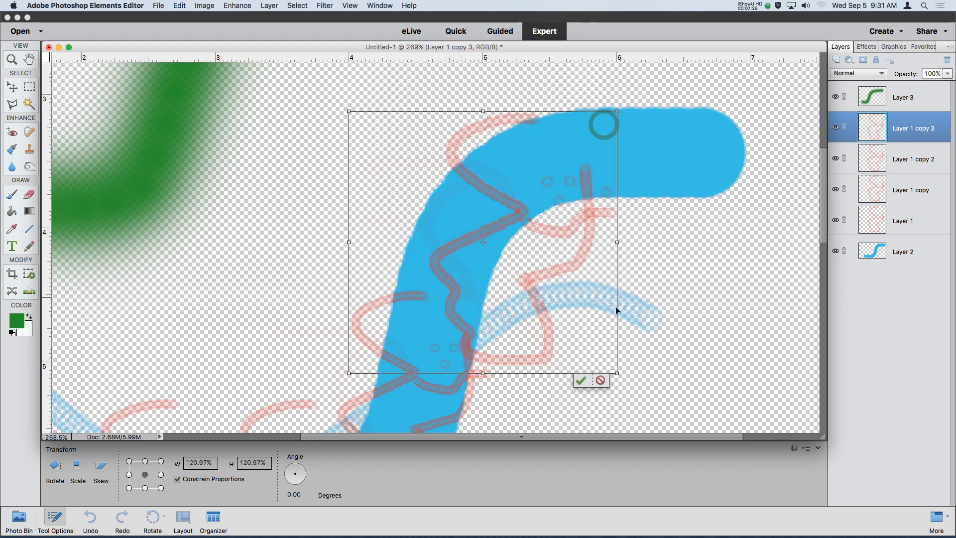
pyautogui.click(582, 383)
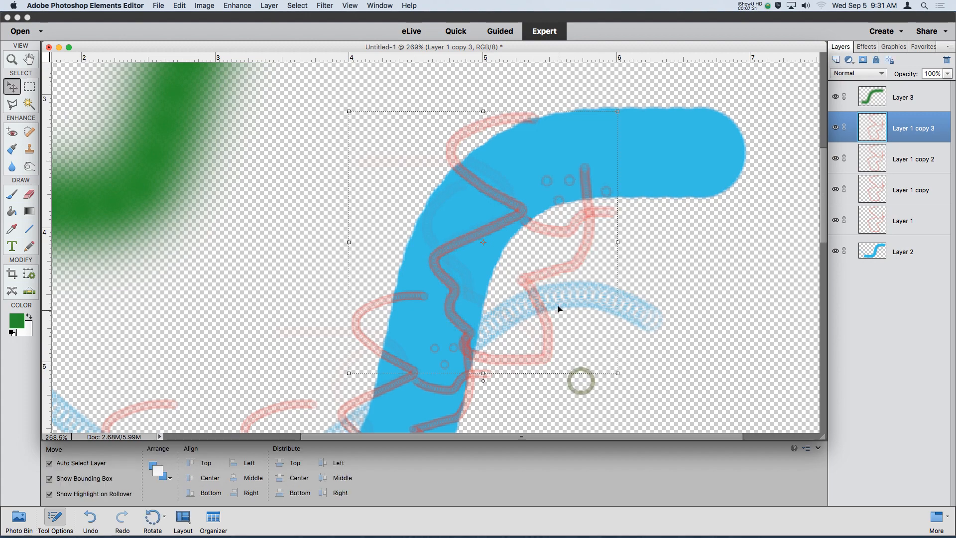
pyautogui.scroll(-5, 551, 267)
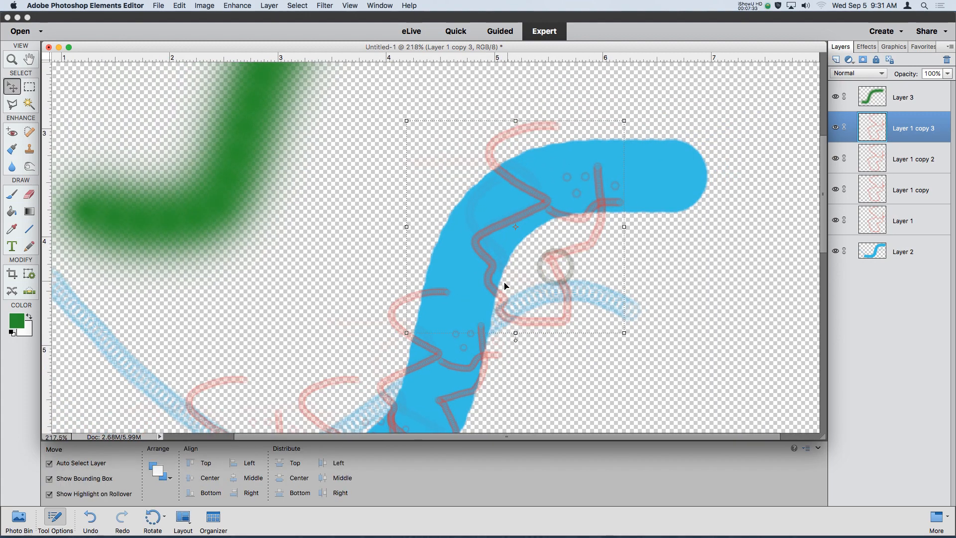
pyautogui.scroll(-2, 487, 287)
pyautogui.moveTo(411, 125)
pyautogui.mouseDown()
pyautogui.moveTo(421, 234)
pyautogui.moveTo(422, 190)
pyautogui.mouseUp()
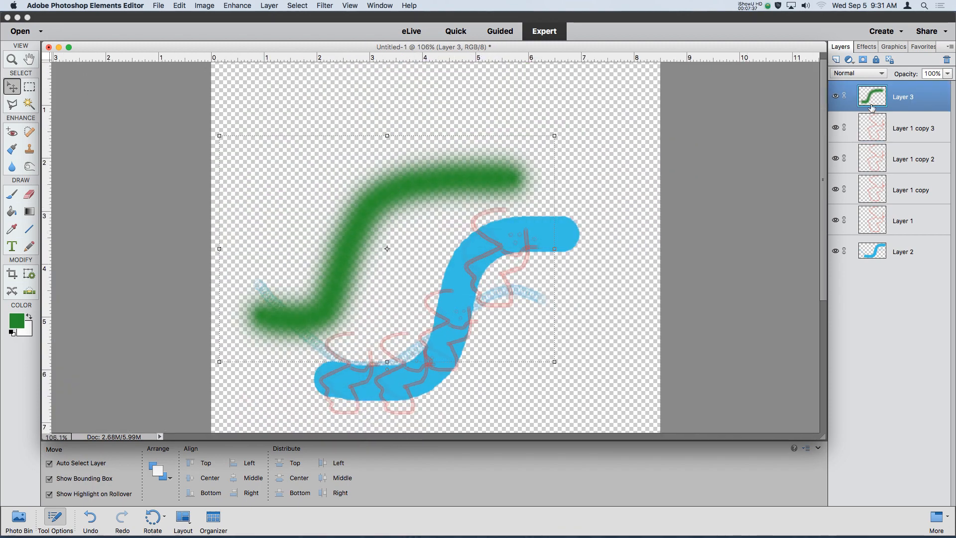
# Step: Add a new layer above Layer 3 and set the Brush tool's Hue Jitter to 34%
pyautogui.click(837, 60)
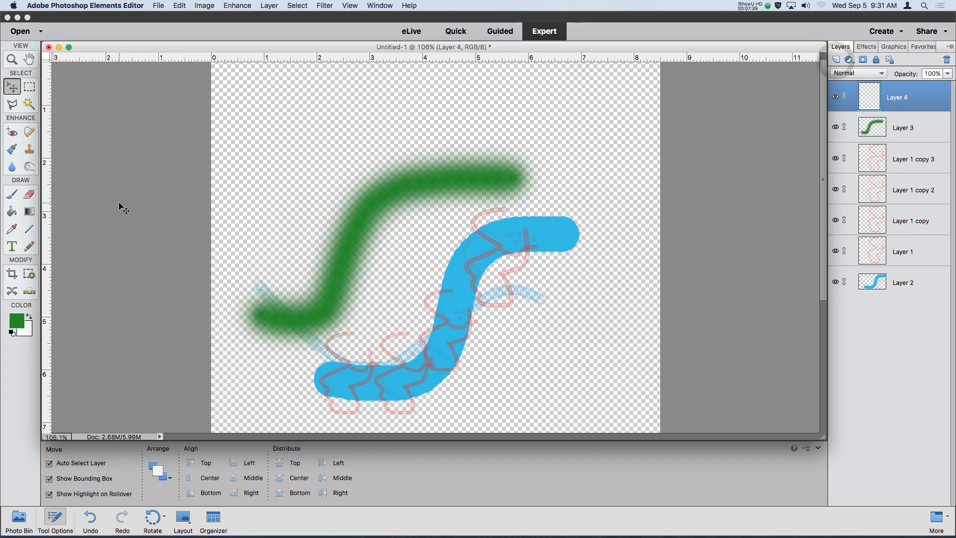
pyautogui.click(12, 194)
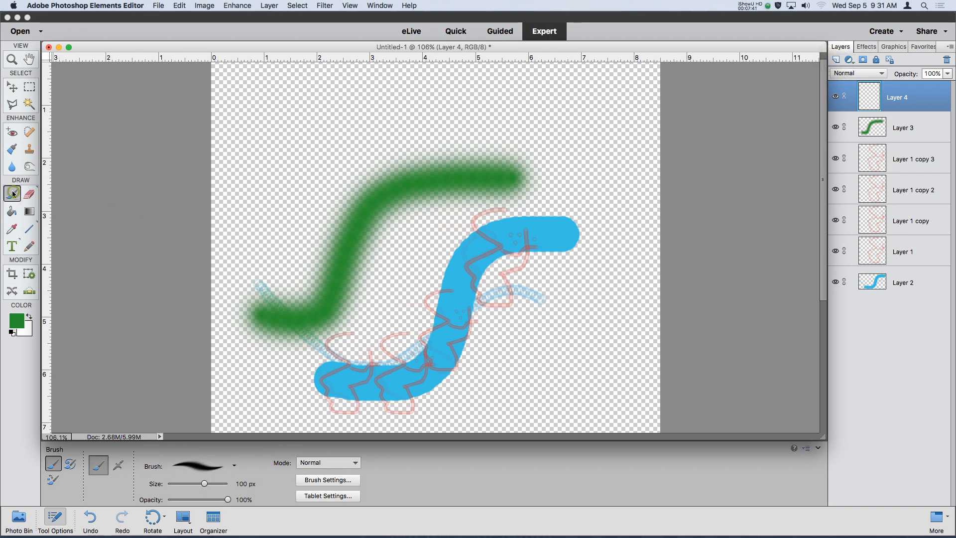
pyautogui.click(327, 480)
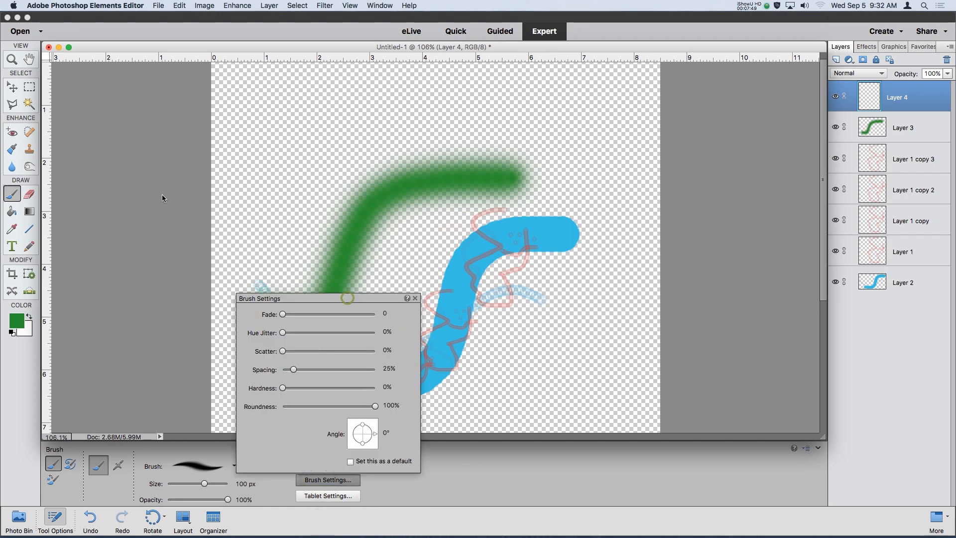
pyautogui.click(348, 298)
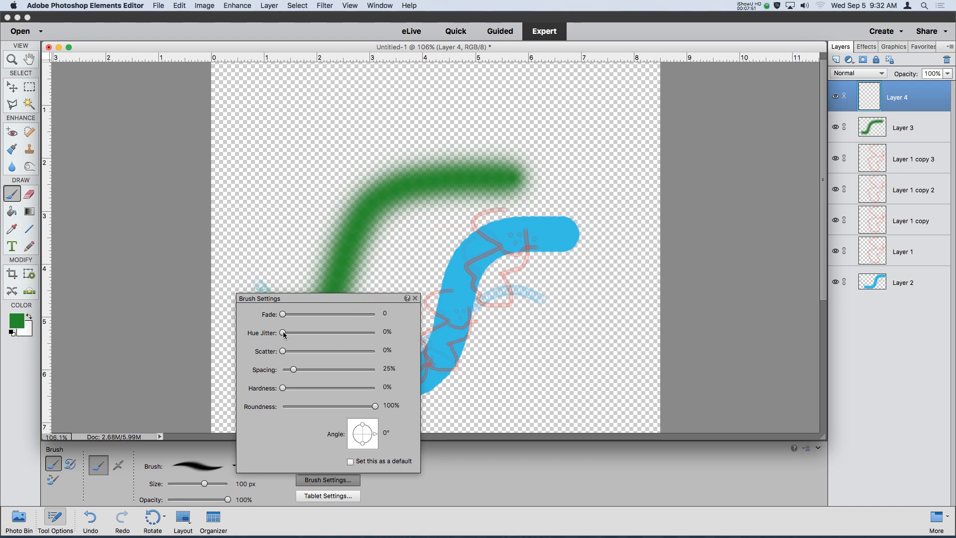
pyautogui.moveTo(285, 335); pyautogui.dragTo(314, 333)
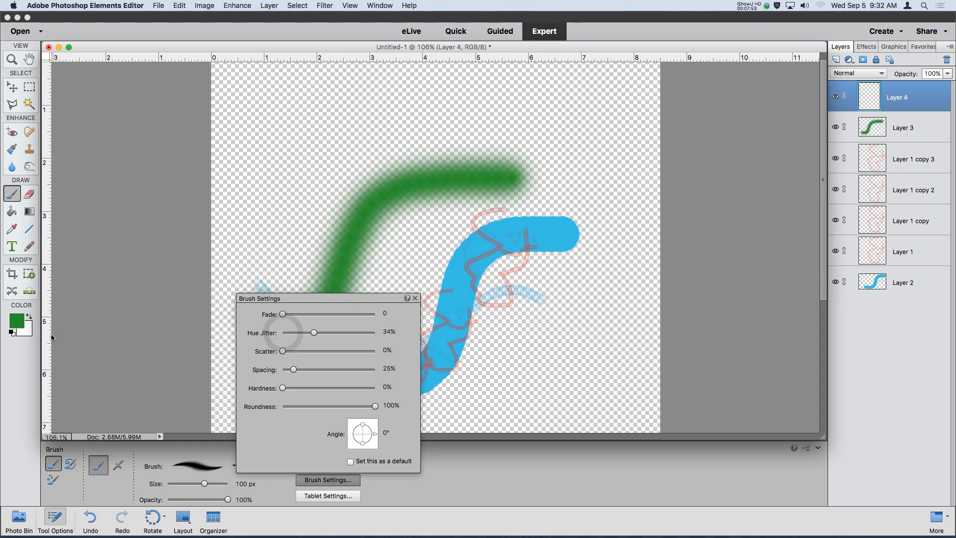
# Step: Set the background color to the blue 2a49e8
pyautogui.click(32, 337)
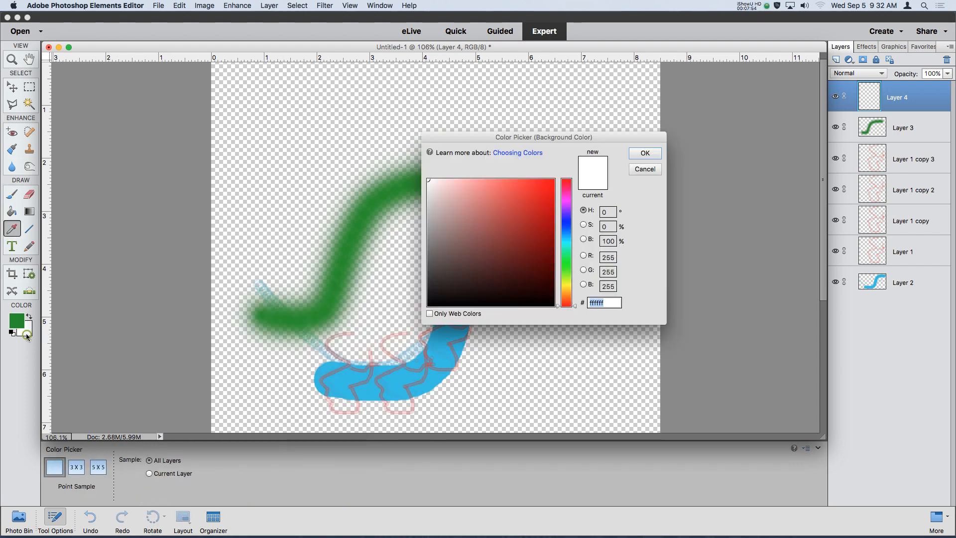
pyautogui.click(569, 226)
pyautogui.click(532, 190)
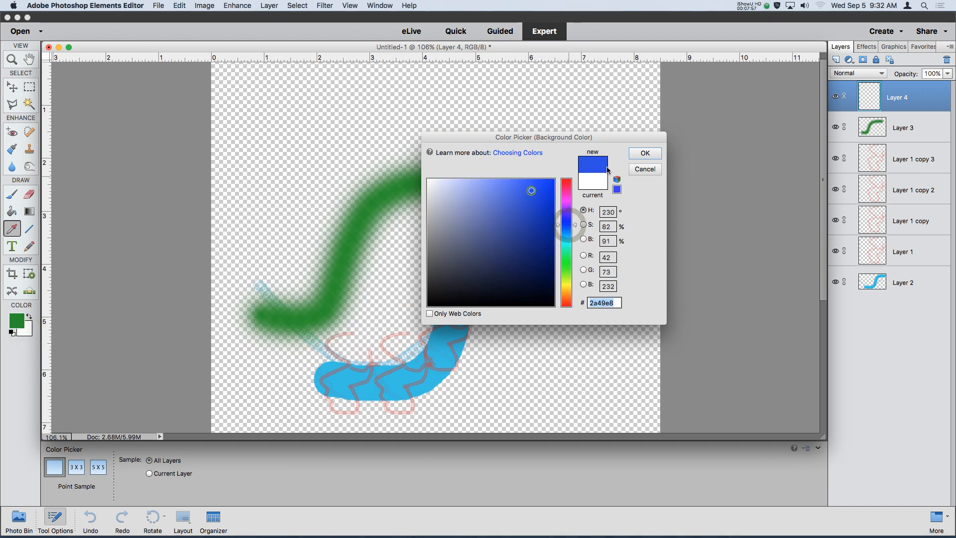
pyautogui.click(645, 154)
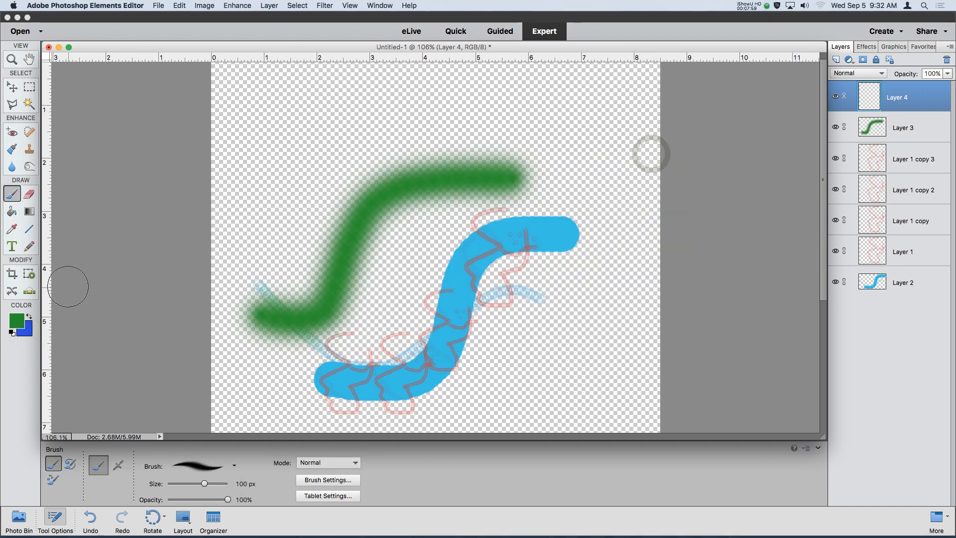
# Step: Raise the brush's Hue Jitter to 82% and paint an arched stroke on Layer 4 above the green stroke
pyautogui.click(329, 480)
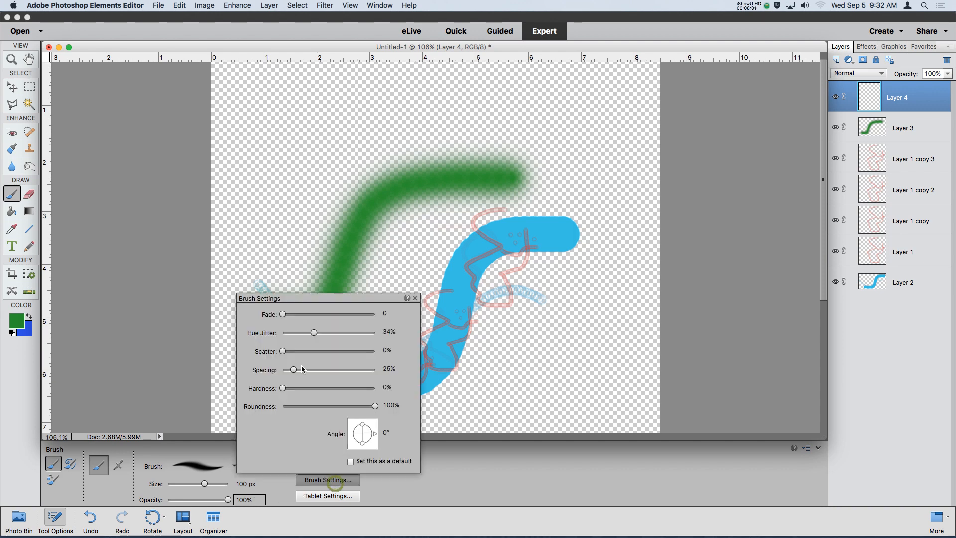
pyautogui.moveTo(283, 332); pyautogui.dragTo(318, 334)
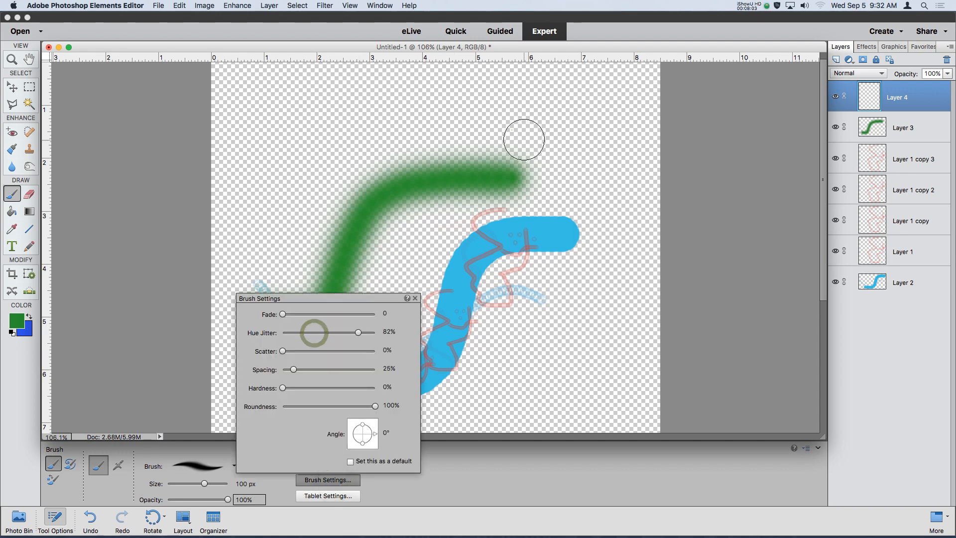
pyautogui.moveTo(513, 131)
pyautogui.mouseDown()
pyautogui.moveTo(415, 118)
pyautogui.moveTo(346, 133)
pyautogui.moveTo(292, 169)
pyautogui.moveTo(255, 255)
pyautogui.mouseUp()
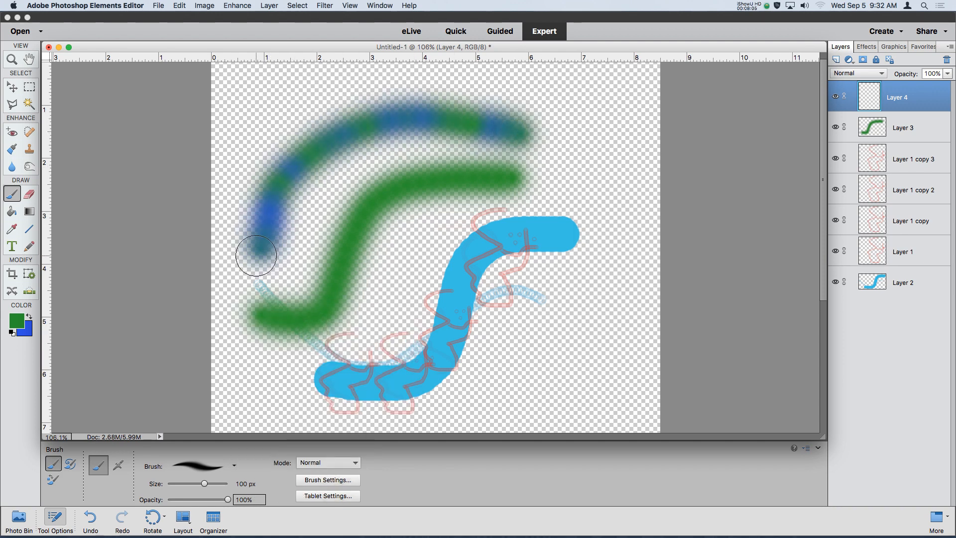
# Step: Set the brush's Scatter to 69% and paint a diagonal scattered stroke on a new layer above Layer 4
pyautogui.click(344, 482)
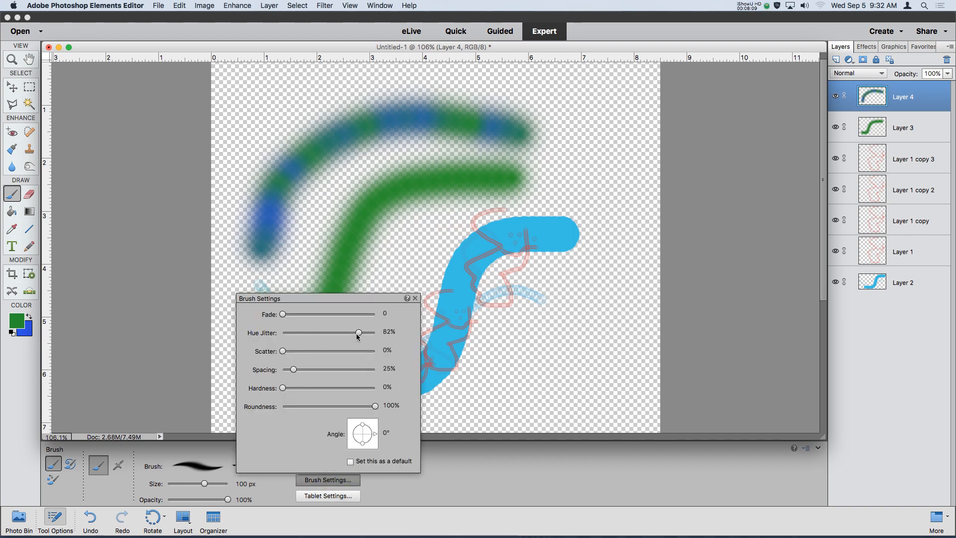
pyautogui.click(30, 320)
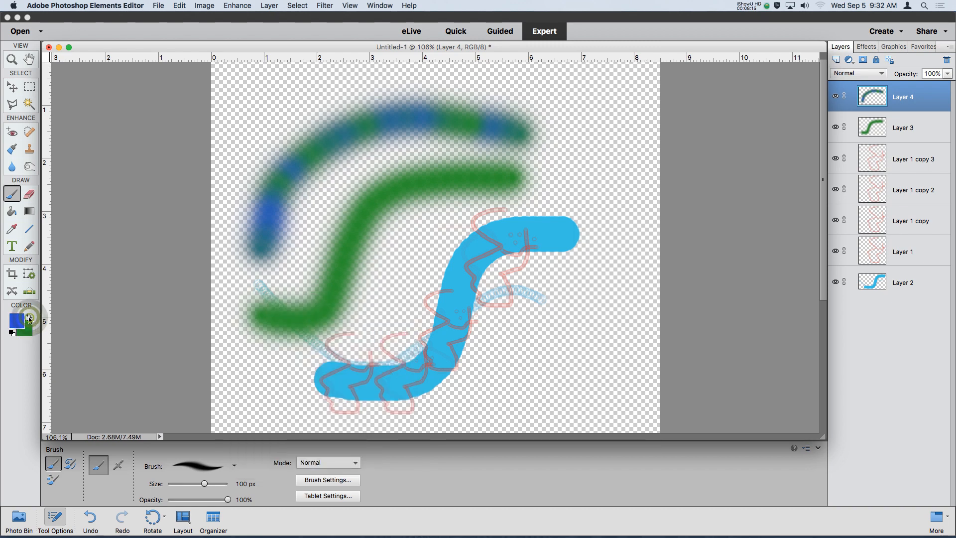
pyautogui.click(341, 481)
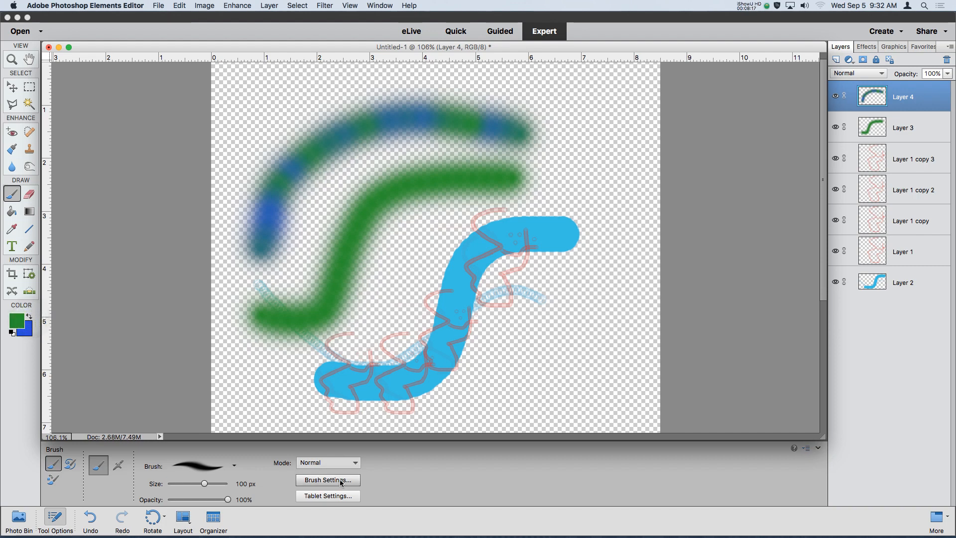
pyautogui.moveTo(282, 351); pyautogui.dragTo(347, 351)
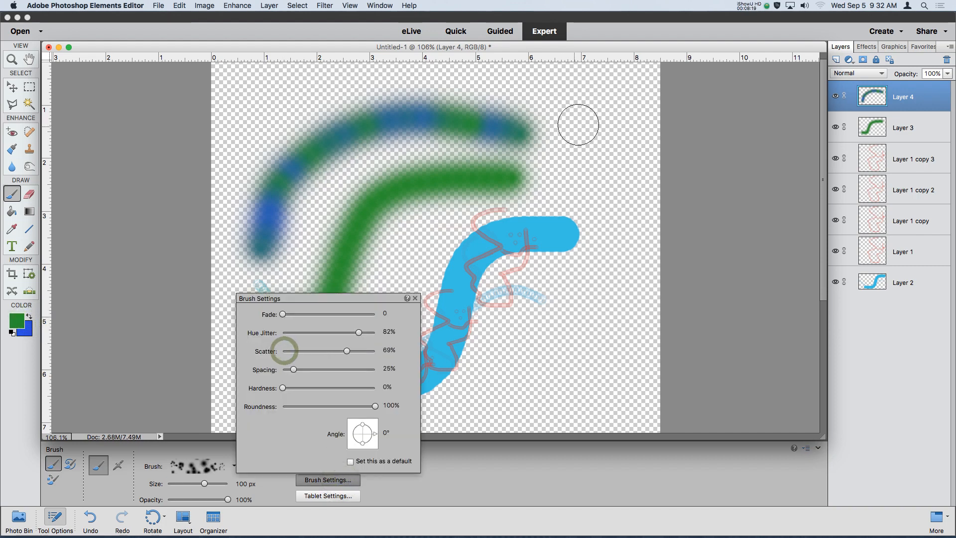
pyautogui.click(834, 60)
pyautogui.moveTo(569, 146)
pyautogui.mouseDown()
pyautogui.moveTo(443, 236)
pyautogui.moveTo(299, 304)
pyautogui.mouseUp()
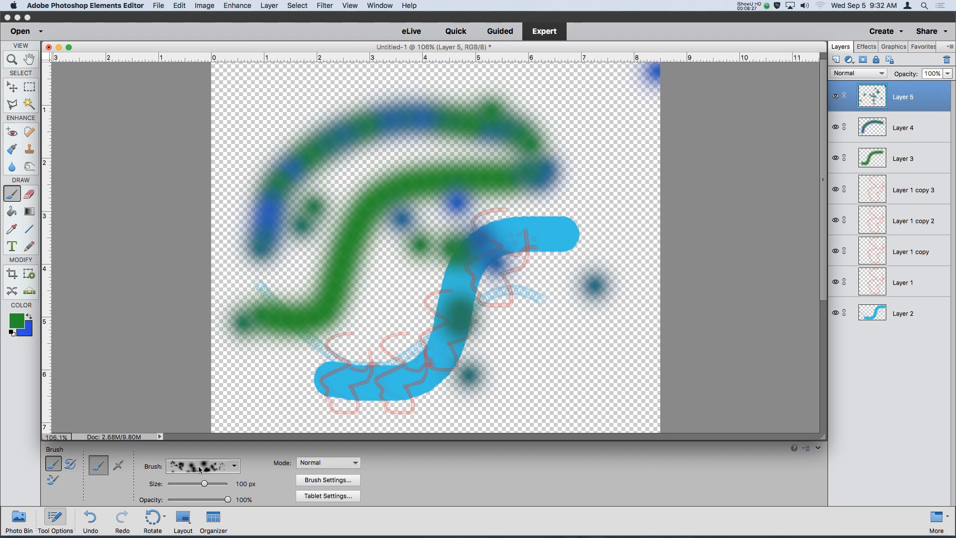
# Step: Set the brush's Scatter to 0% and Spacing to 141%, and paint a line of separate dots down across Layer 5
pyautogui.click(334, 481)
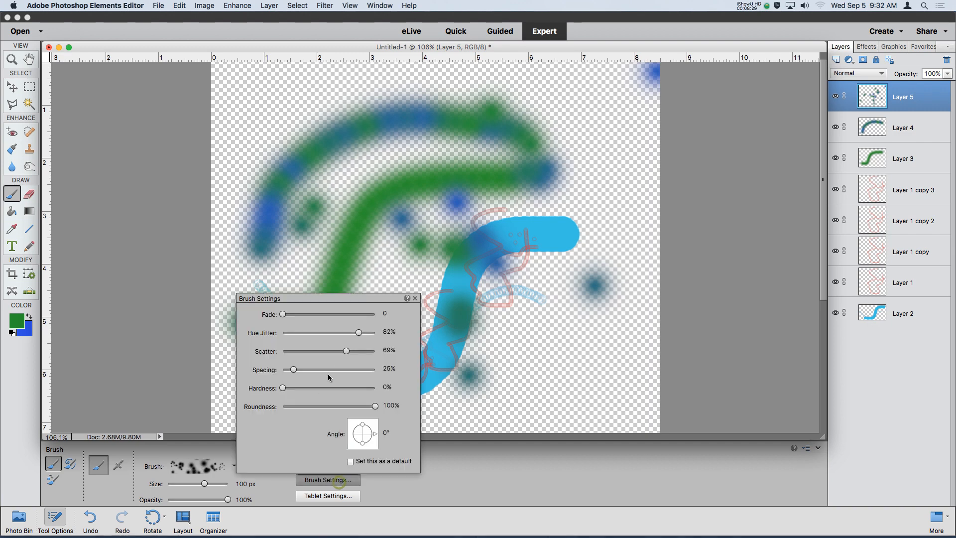
pyautogui.moveTo(293, 370)
pyautogui.mouseDown()
pyautogui.moveTo(339, 370)
pyautogui.moveTo(282, 351)
pyautogui.mouseUp()
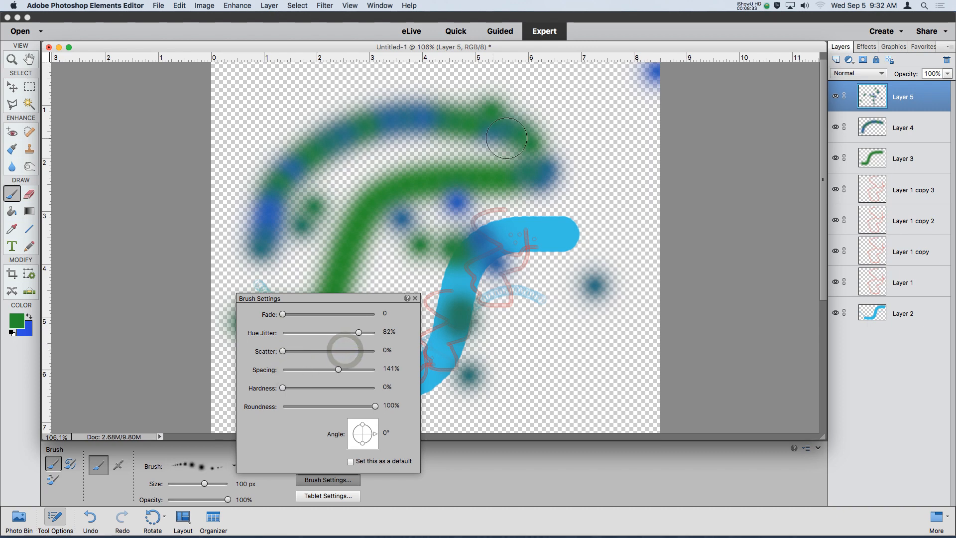
pyautogui.moveTo(602, 110)
pyautogui.mouseDown()
pyautogui.moveTo(570, 142)
pyautogui.moveTo(565, 255)
pyautogui.moveTo(486, 315)
pyautogui.moveTo(421, 352)
pyautogui.mouseUp()
# Step: Reduce the brush size to 40 px and add a new layer above Layer 5
pyautogui.press('[')
pyautogui.press('[')
pyautogui.press('[')
pyautogui.press('[')
pyautogui.press('[')
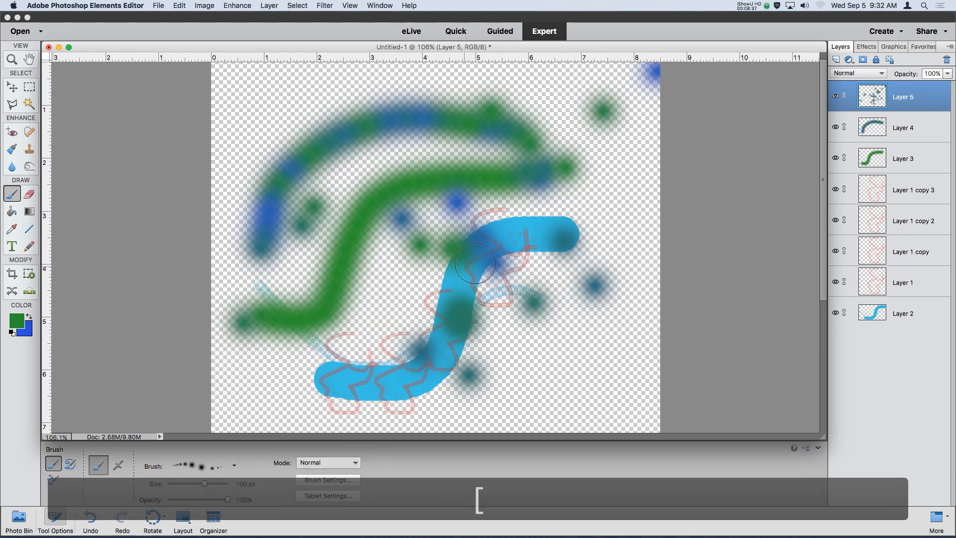
pyautogui.press('[')
pyautogui.press('[')
pyautogui.click(836, 59)
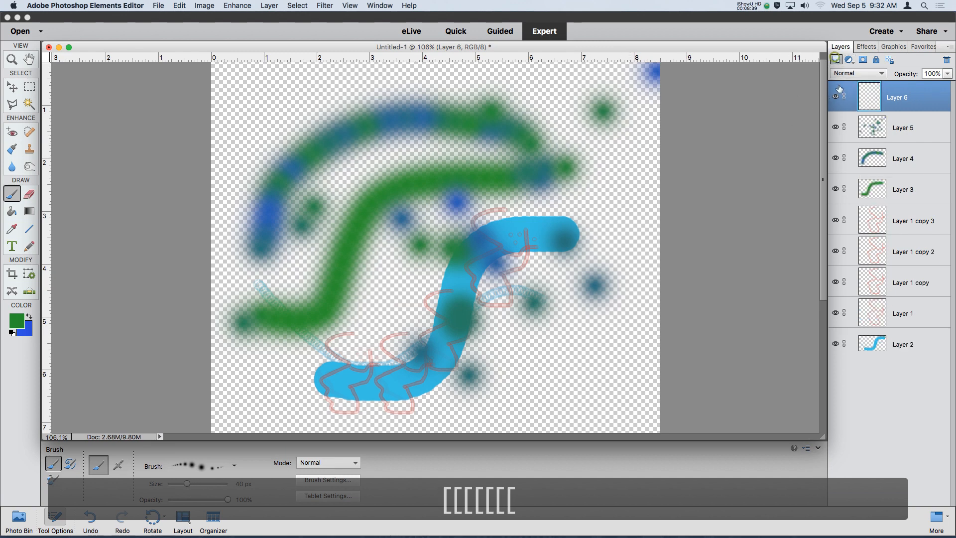
# Step: Hide Layers 5, 4, 3, Layer 1 copy 3 and Layer 1 copy 2, and paint an arc of dots on Layer 6
pyautogui.moveTo(836, 157); pyautogui.dragTo(837, 255)
pyautogui.click(836, 126)
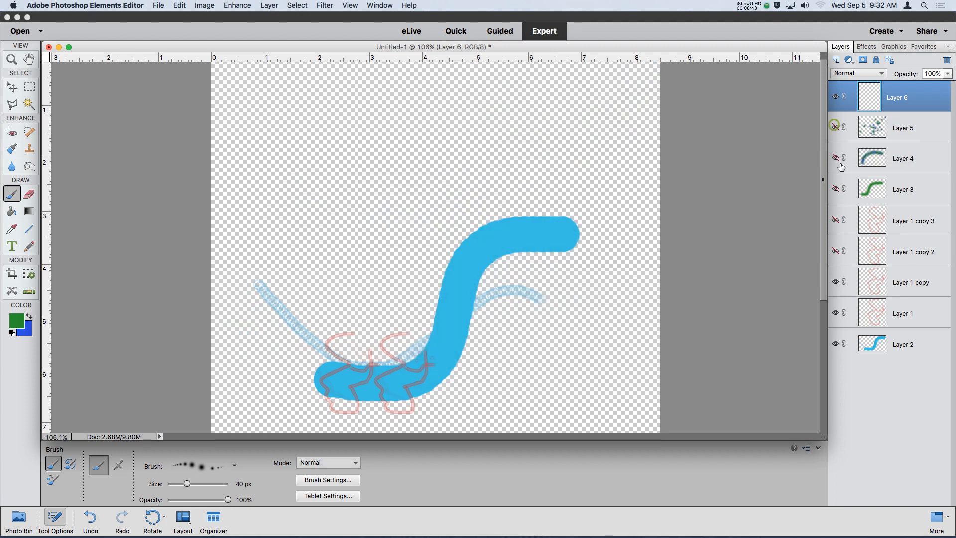
pyautogui.moveTo(585, 120)
pyautogui.mouseDown()
pyautogui.moveTo(451, 140)
pyautogui.moveTo(382, 163)
pyautogui.moveTo(320, 221)
pyautogui.mouseUp()
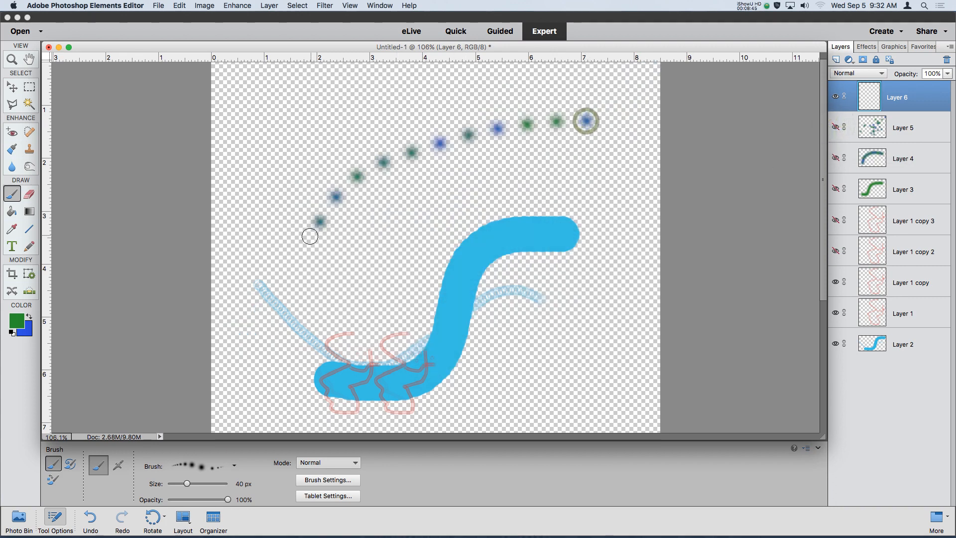
# Step: Reduce the brush size to 15 px and paint a second, finer dotted arc below the first one
pyautogui.press('[')
pyautogui.press('[')
pyautogui.press('[')
pyautogui.moveTo(605, 139)
pyautogui.mouseDown()
pyautogui.moveTo(422, 175)
pyautogui.moveTo(378, 212)
pyautogui.mouseUp()
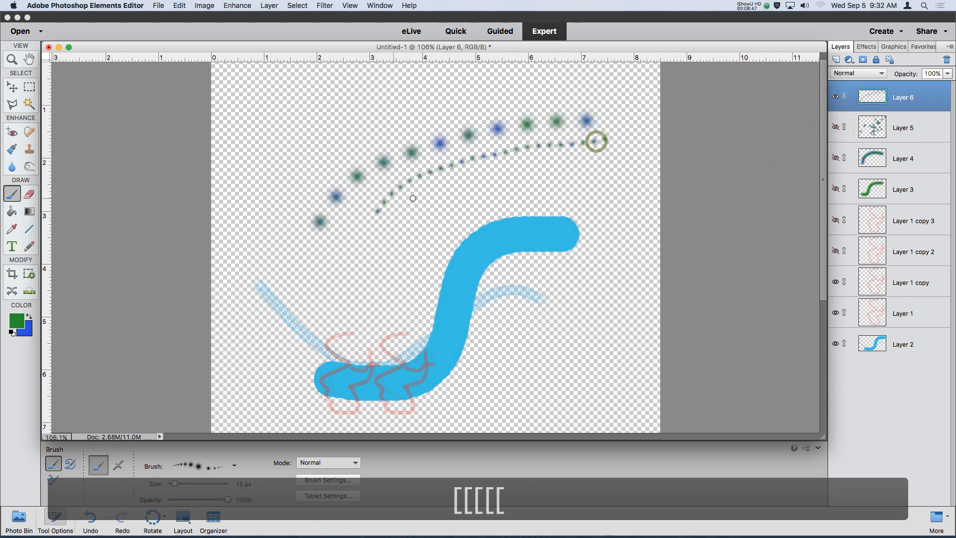
# Step: Lower the brush's Spacing and paint a nearly continuous thin stroke below the dotted arcs
pyautogui.click(331, 480)
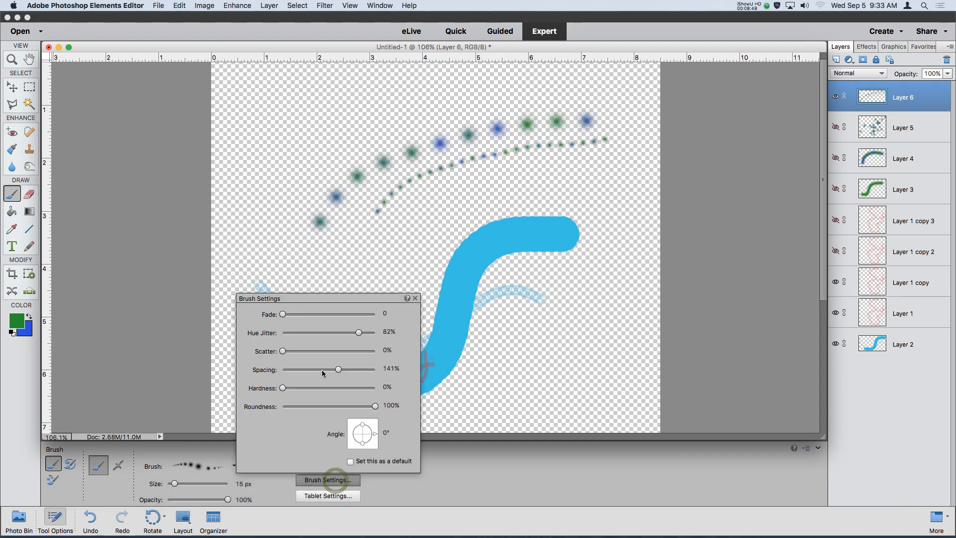
pyautogui.moveTo(312, 373); pyautogui.dragTo(309, 371)
pyautogui.moveTo(629, 146); pyautogui.dragTo(403, 228)
# Step: Enlarge the brush to 60 px and paint a thick arc of overlapping dots above the existing arcs on Layer 6
pyautogui.press(']')
pyautogui.press(']')
pyautogui.press(']')
pyautogui.press(']')
pyautogui.press(']')
pyautogui.press(']')
pyautogui.press(']')
pyautogui.press(']')
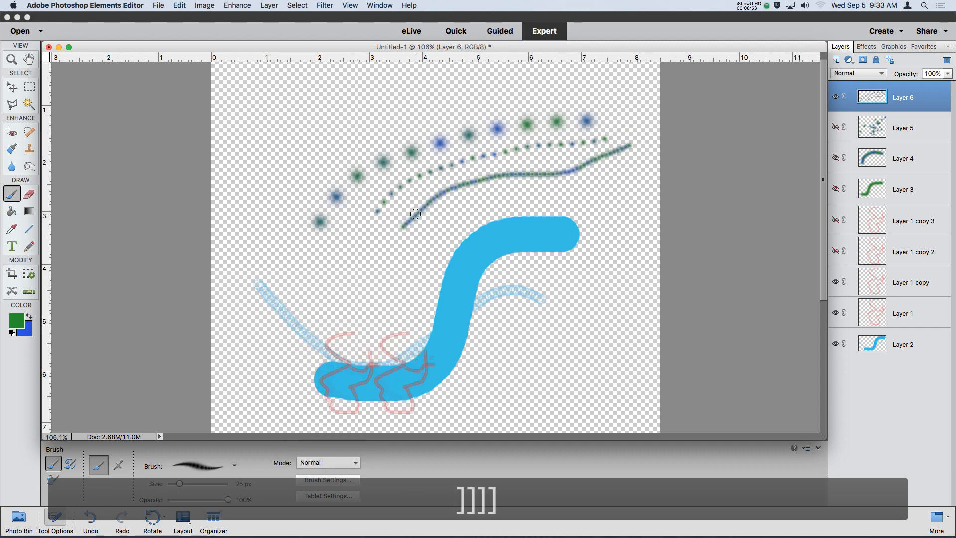
pyautogui.moveTo(576, 84)
pyautogui.mouseDown()
pyautogui.moveTo(432, 93)
pyautogui.moveTo(282, 165)
pyautogui.mouseUp()
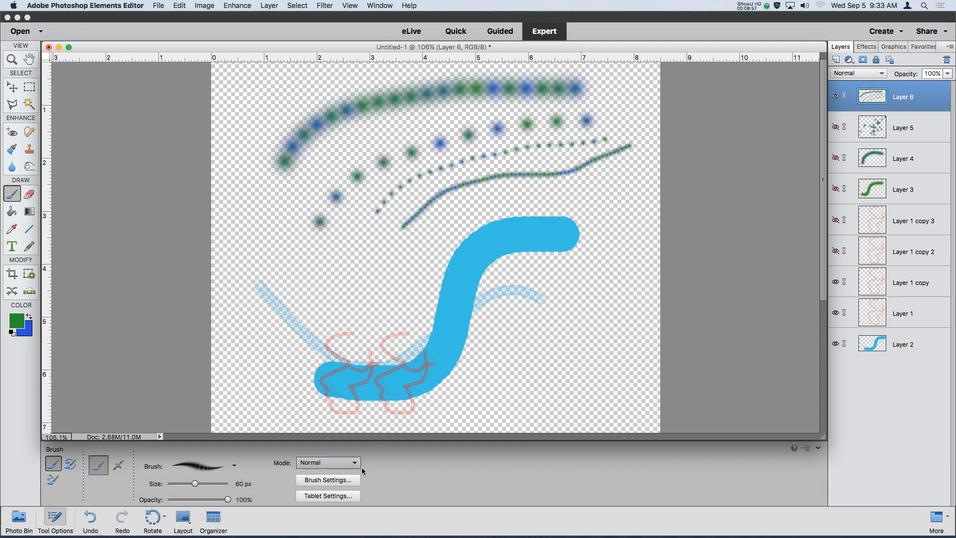
pyautogui.click(338, 481)
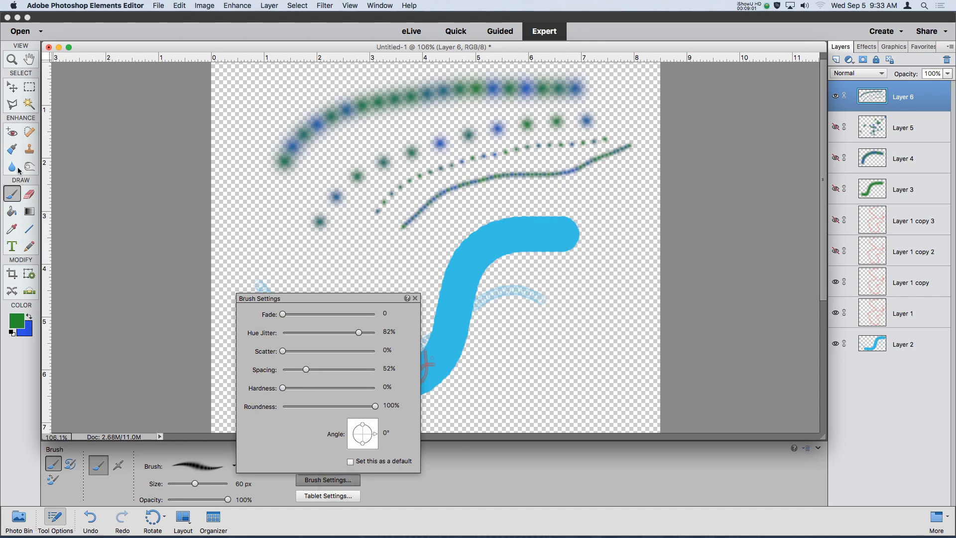
# Step: Add a new layer above Layer 6 and fill it with a green-to-blue linear gradient running across the canvas at a slight downward slant
pyautogui.click(835, 59)
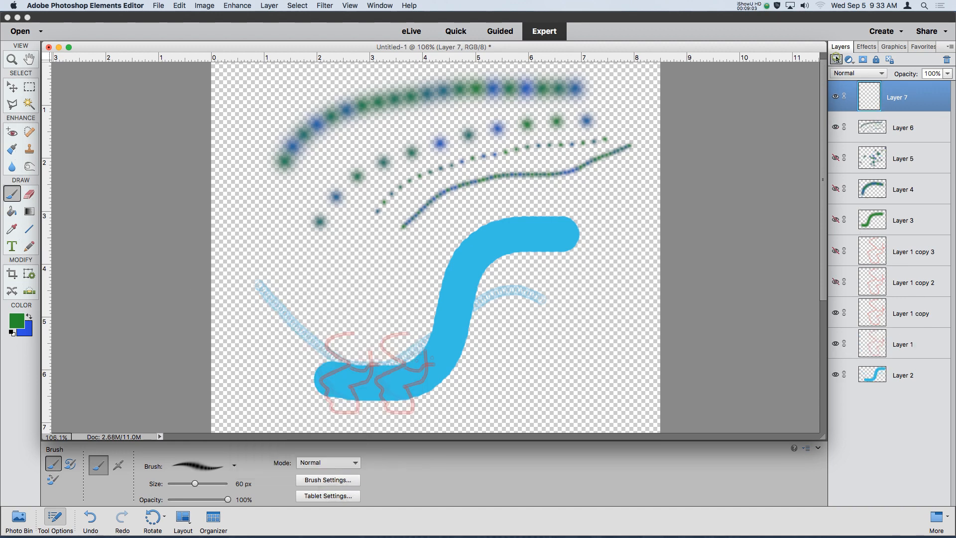
pyautogui.click(28, 212)
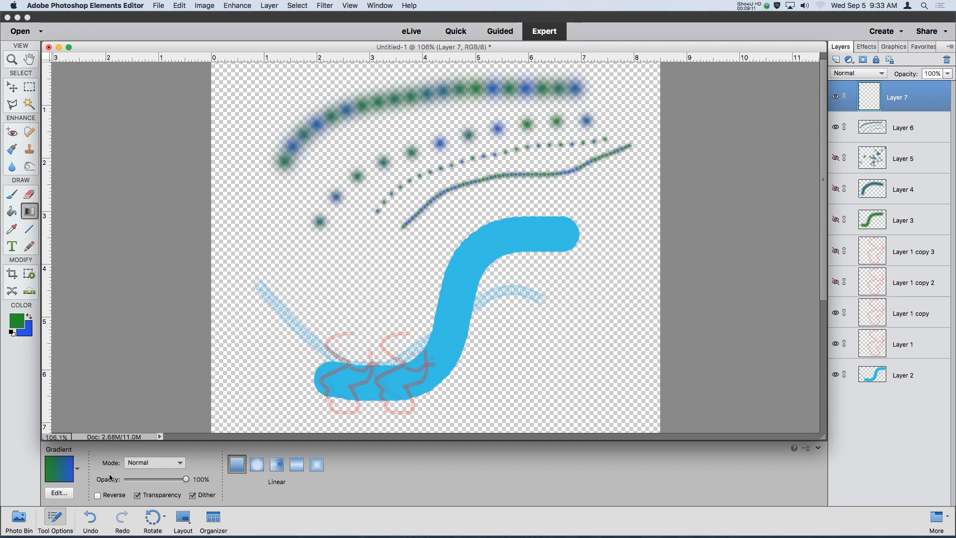
pyautogui.moveTo(187, 479)
pyautogui.mouseDown()
pyautogui.moveTo(162, 480)
pyautogui.moveTo(187, 480)
pyautogui.mouseUp()
pyautogui.moveTo(242, 185); pyautogui.dragTo(593, 268)
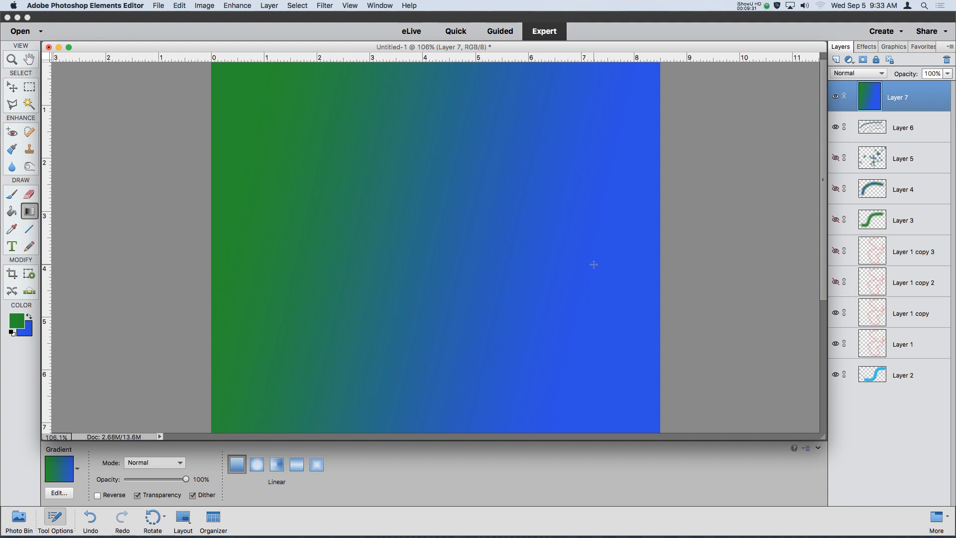
# Step: Redraw the linear gradient on Layer 7 at several lengths and angles, ending with a long diagonal from upper right to lower left
pyautogui.moveTo(442, 170); pyautogui.dragTo(468, 273)
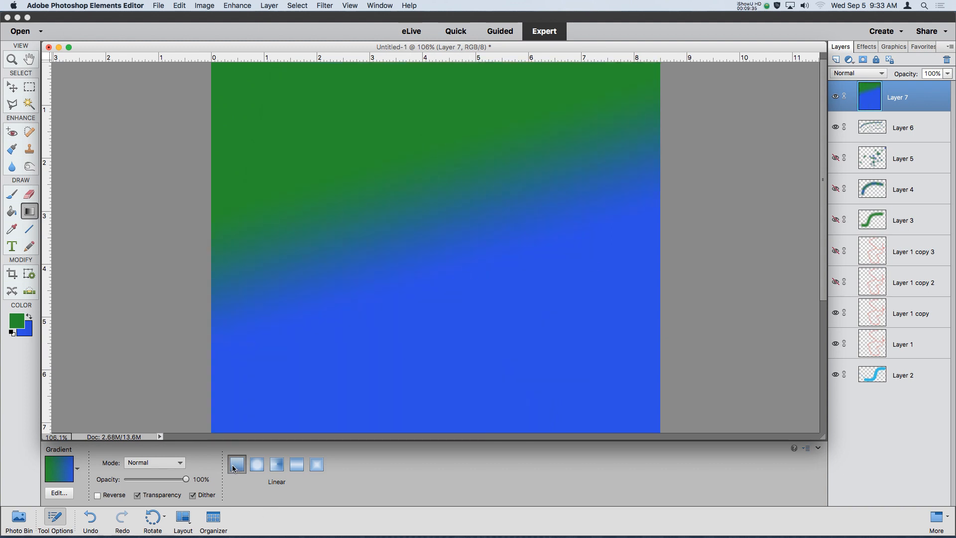
pyautogui.moveTo(473, 266); pyautogui.dragTo(472, 266)
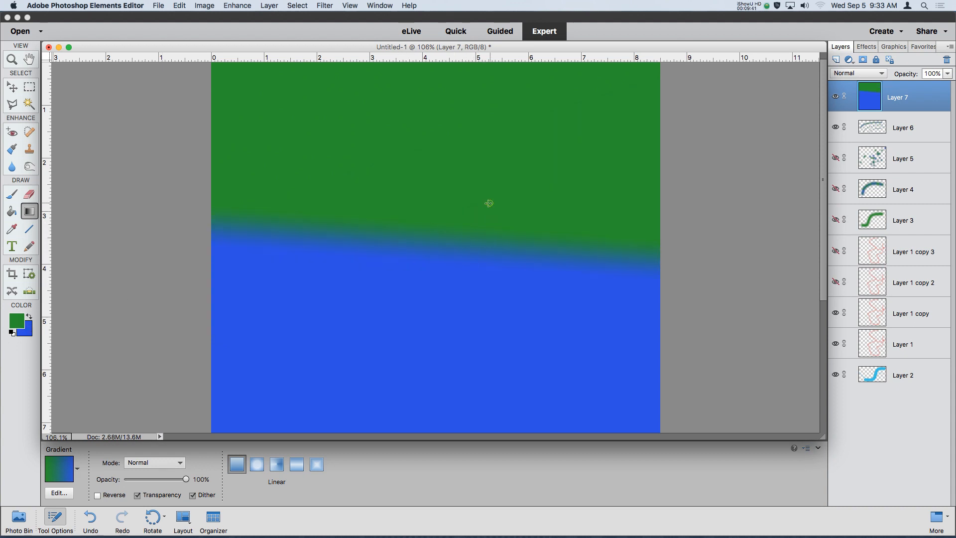
pyautogui.moveTo(489, 203); pyautogui.dragTo(479, 206)
pyautogui.moveTo(484, 221); pyautogui.dragTo(483, 222)
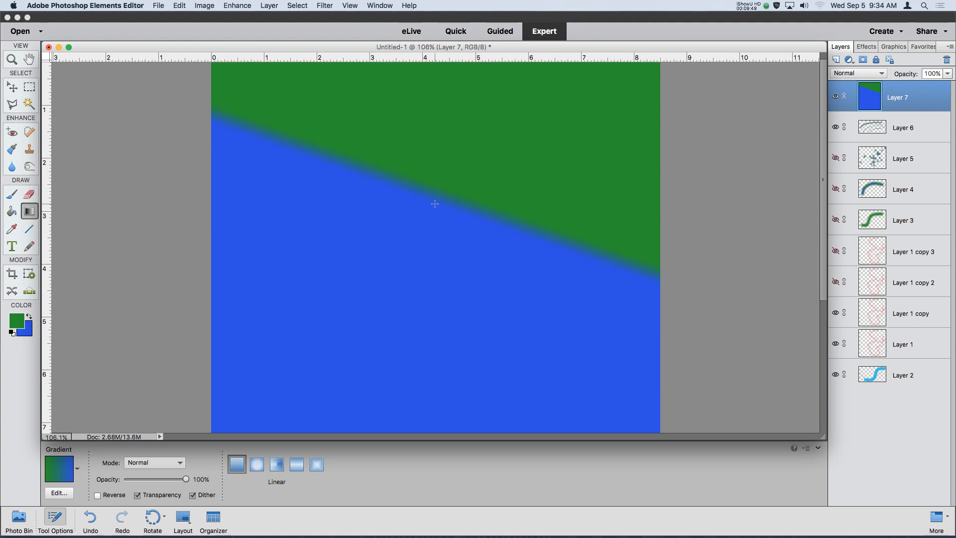
pyautogui.moveTo(410, 242); pyautogui.dragTo(540, 309)
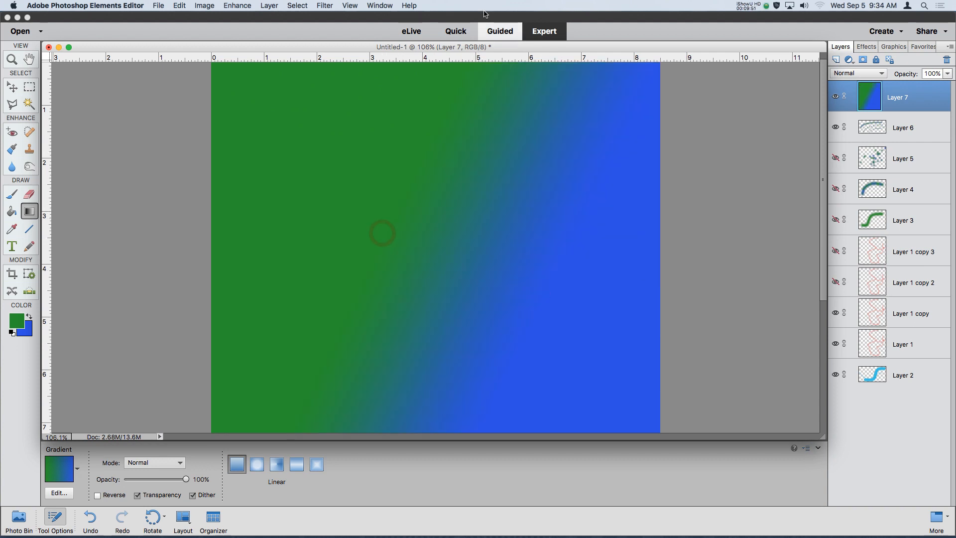
pyautogui.moveTo(557, 79); pyautogui.dragTo(276, 395)
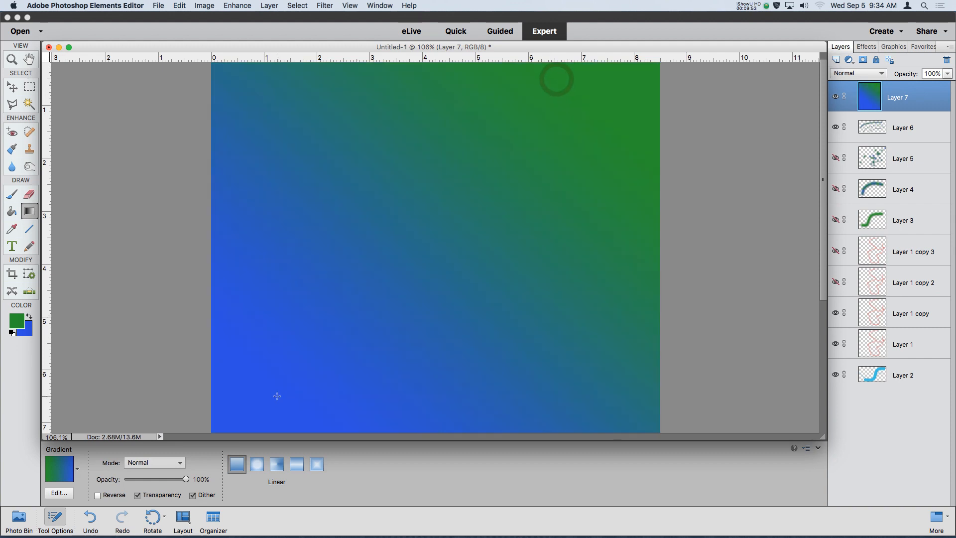
# Step: Replace Layer 7's fill with a radial gradient, green at the centre and blue outside, and show all the hidden layers
pyautogui.click(262, 469)
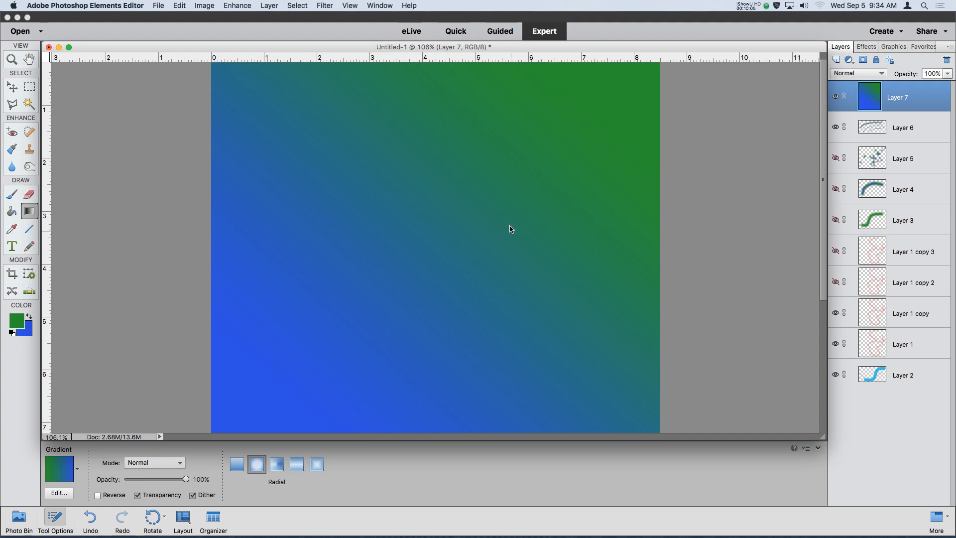
pyautogui.moveTo(461, 221); pyautogui.dragTo(279, 348)
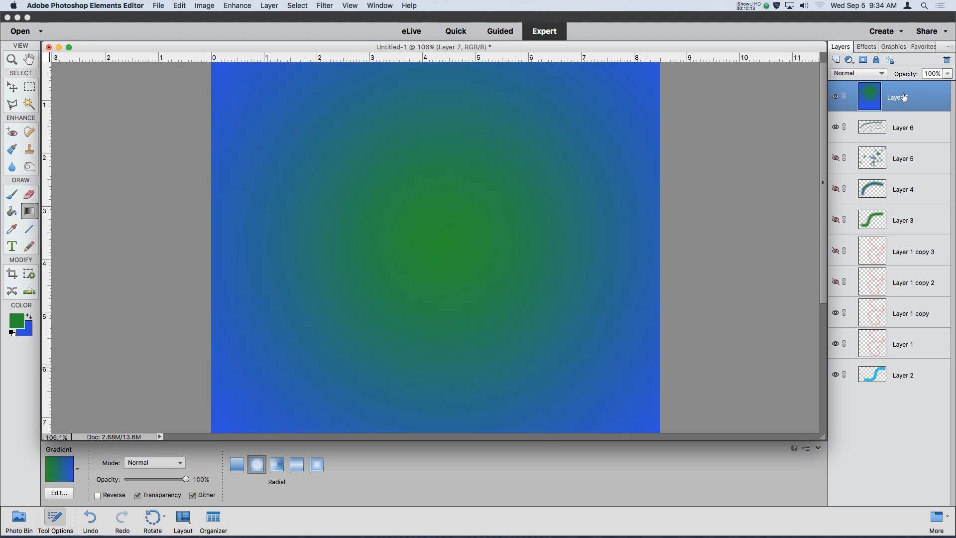
pyautogui.moveTo(839, 240); pyautogui.dragTo(839, 298)
# Step: Hide Layer 7 and draw a radial gradient at 57% opacity on a new layer above it
pyautogui.moveTo(187, 478); pyautogui.dragTo(151, 481)
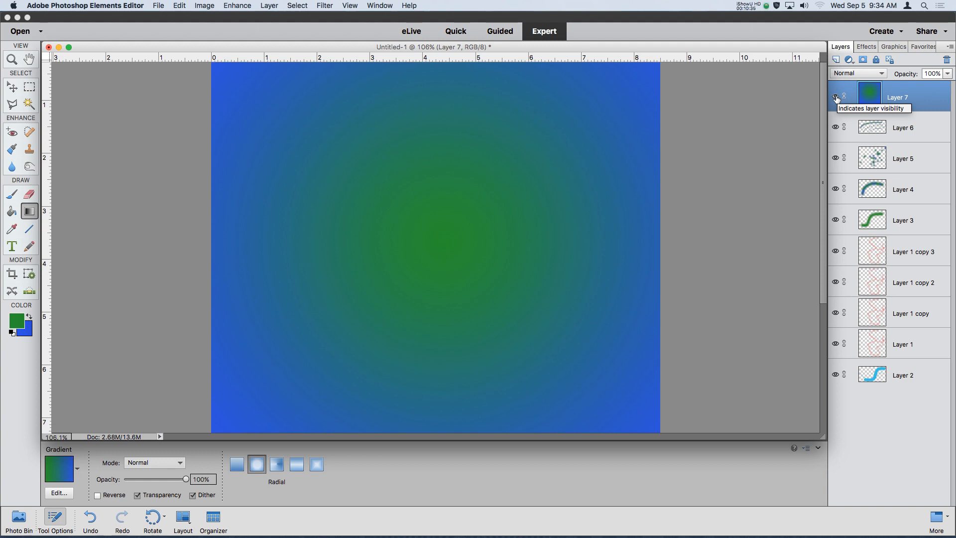
pyautogui.click(186, 479)
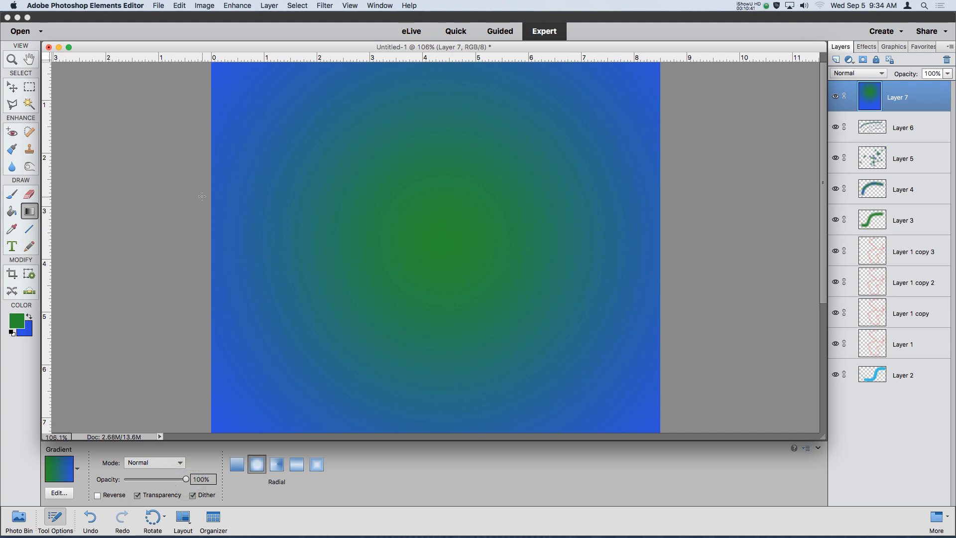
pyautogui.click(836, 97)
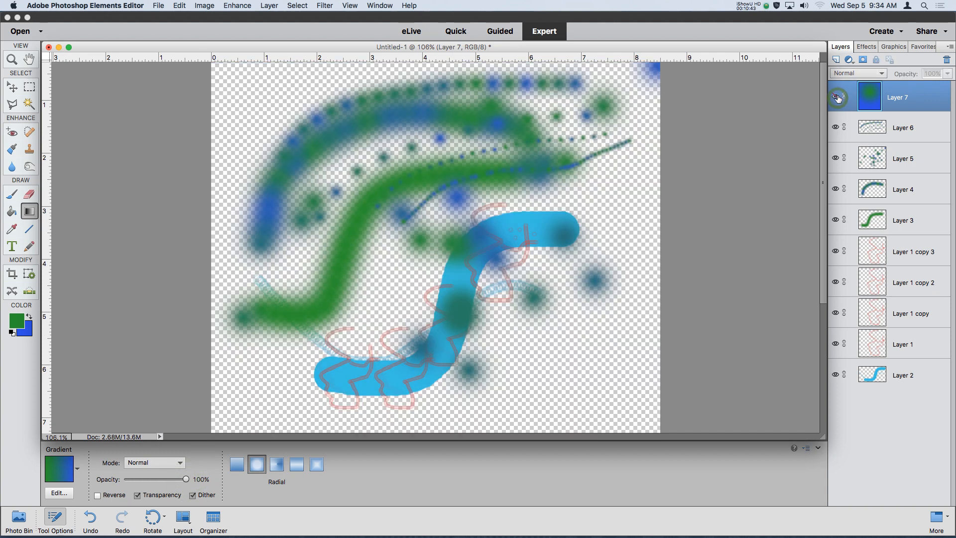
pyautogui.click(836, 59)
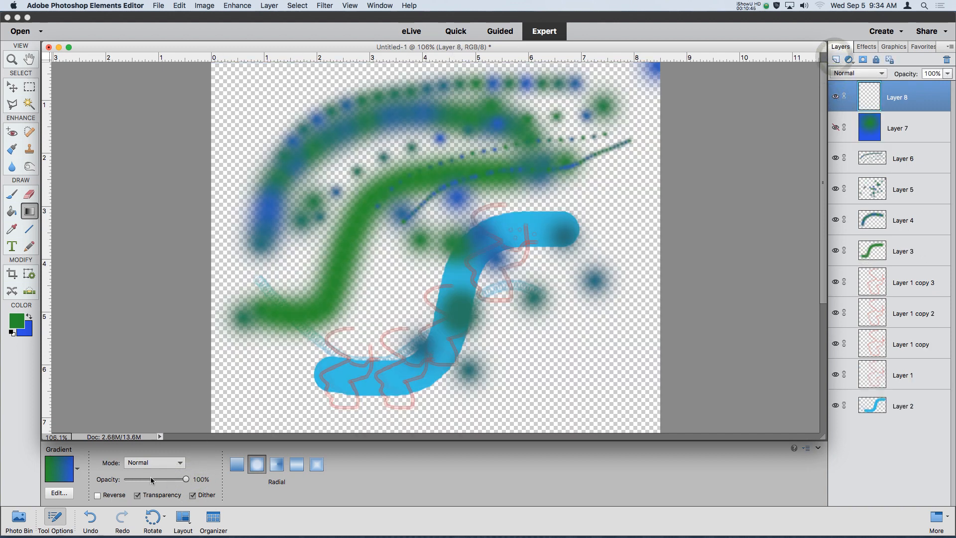
pyautogui.moveTo(153, 481); pyautogui.dragTo(159, 481)
pyautogui.moveTo(450, 180); pyautogui.dragTo(198, 423)
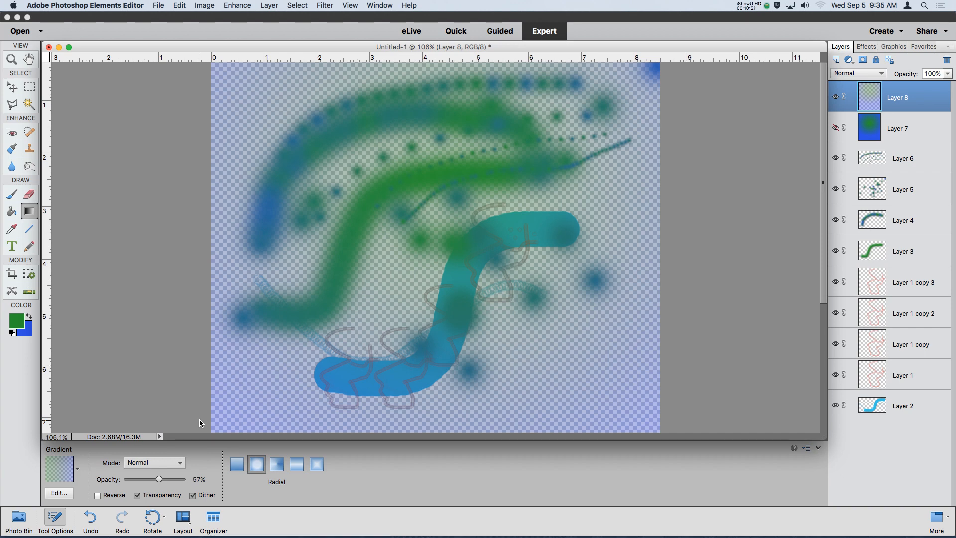
# Step: Draw a second radial gradient at 77% opacity over the first on Layer 8, and set the gradient opacity to 71%
pyautogui.click(172, 481)
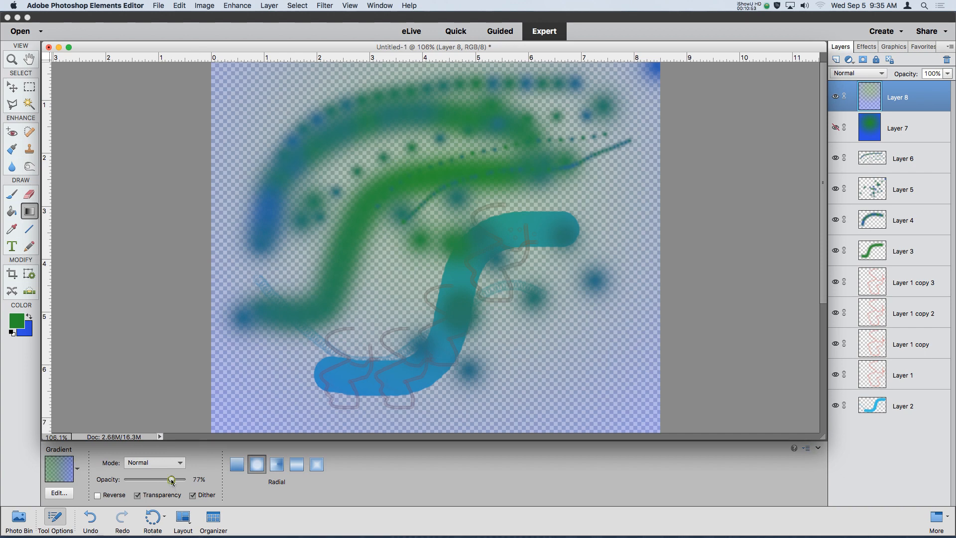
pyautogui.moveTo(442, 208); pyautogui.dragTo(184, 440)
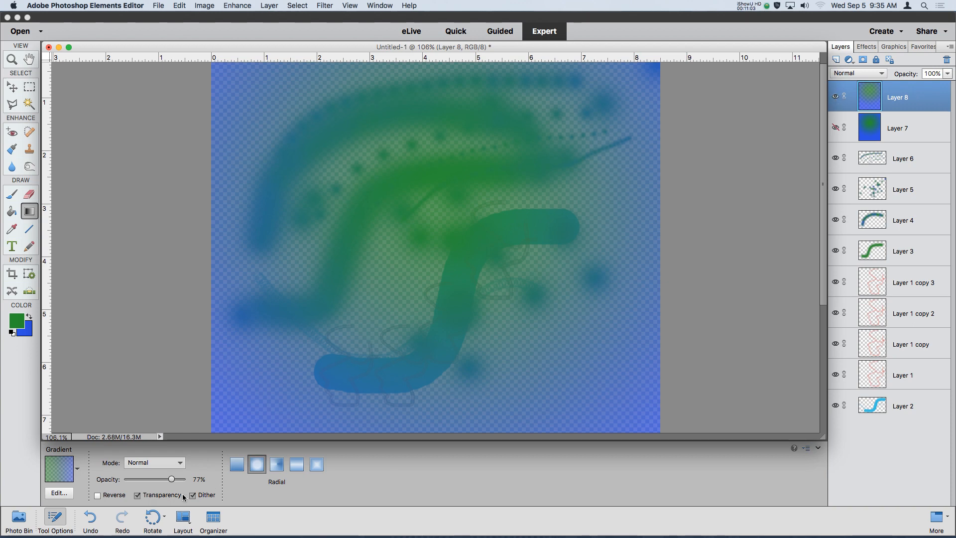
pyautogui.moveTo(174, 480); pyautogui.dragTo(198, 481)
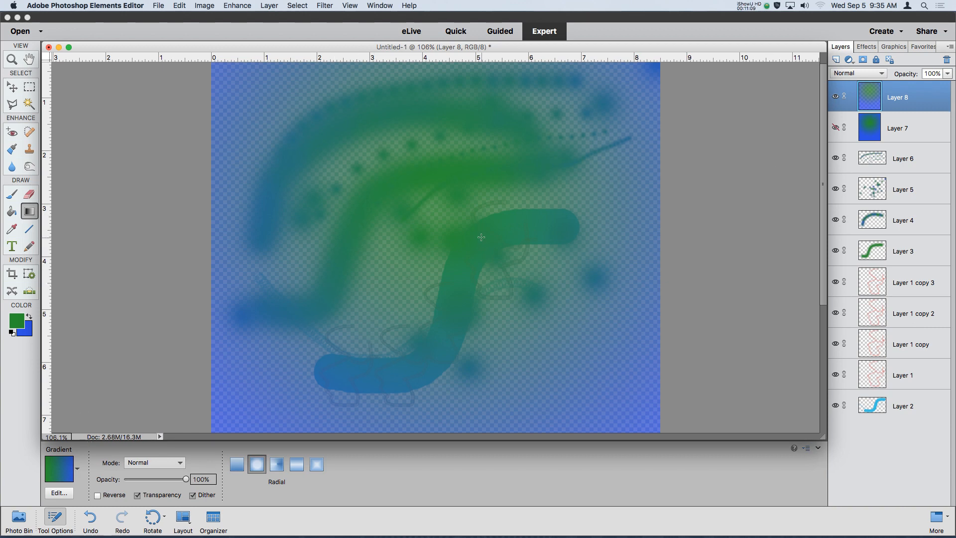
pyautogui.moveTo(185, 480); pyautogui.dragTo(167, 481)
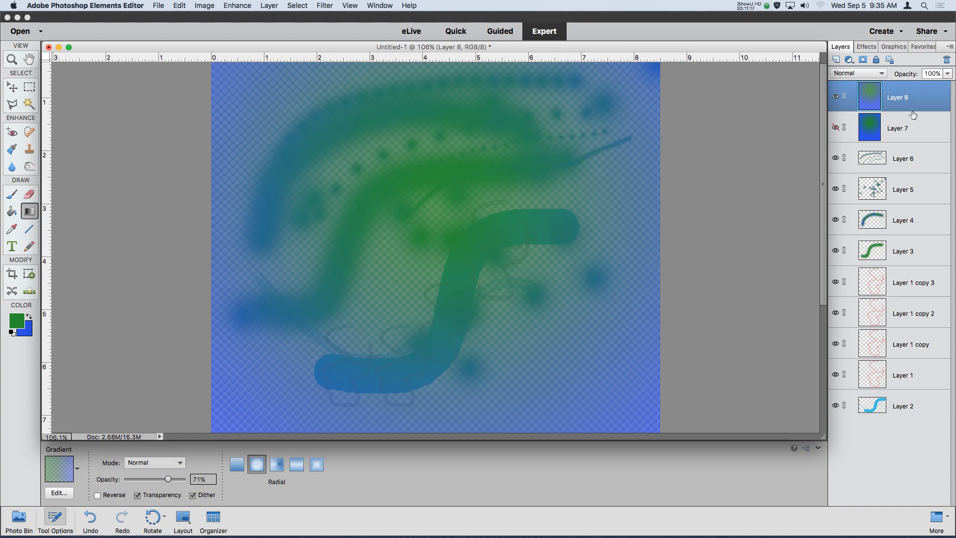
# Step: Display Layer 7 instead of Layer 8, reset the gradient opacity to 100% and try Layer 7's layer opacity, ending at 100%
pyautogui.click(835, 99)
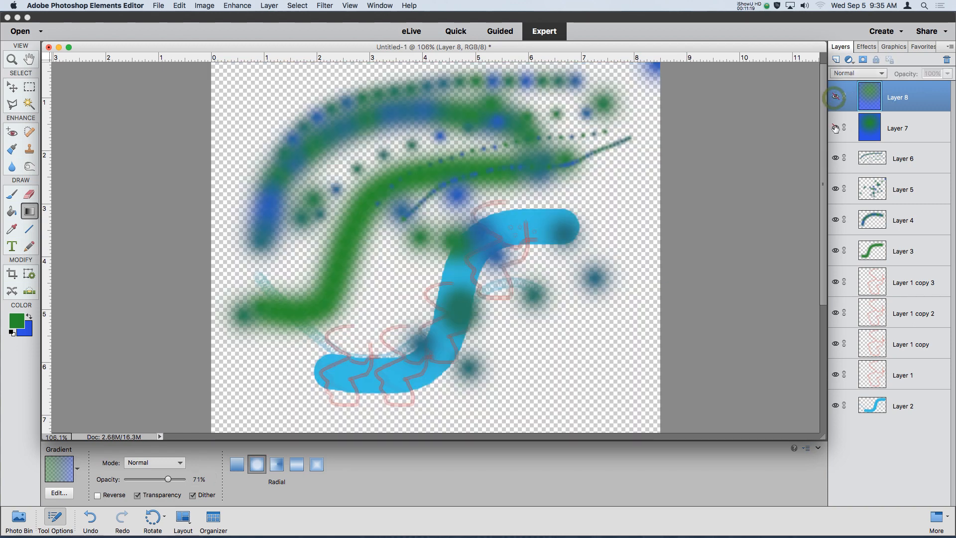
pyautogui.click(835, 128)
pyautogui.click(930, 133)
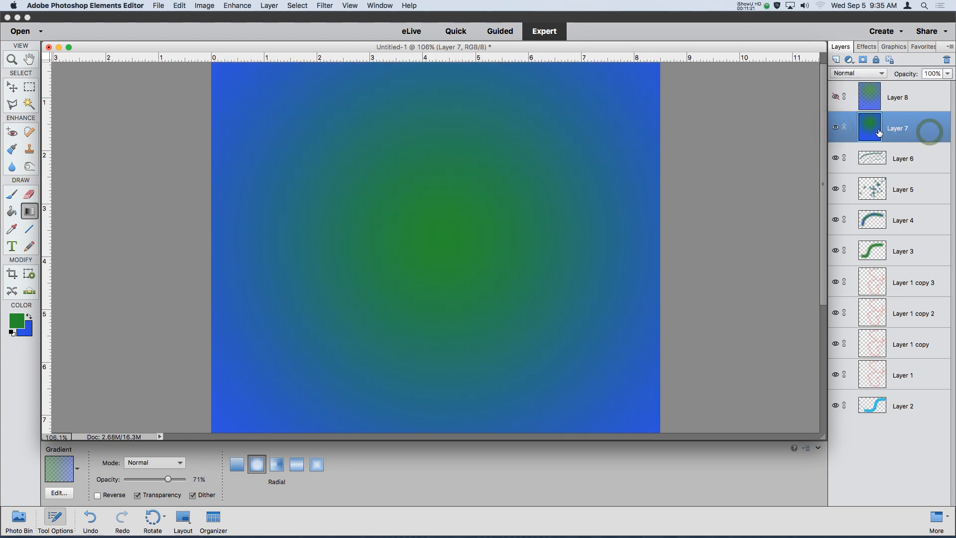
pyautogui.moveTo(168, 480); pyautogui.dragTo(188, 479)
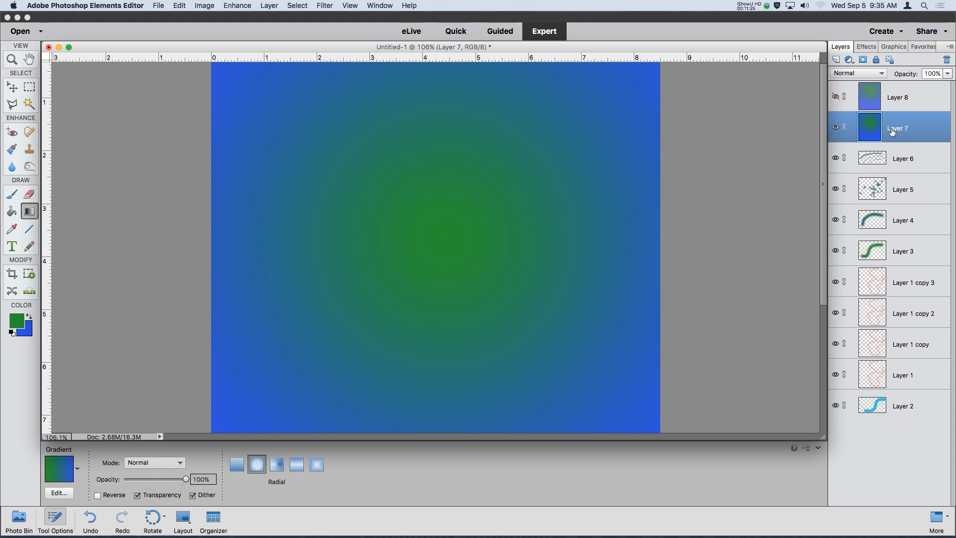
pyautogui.click(948, 73)
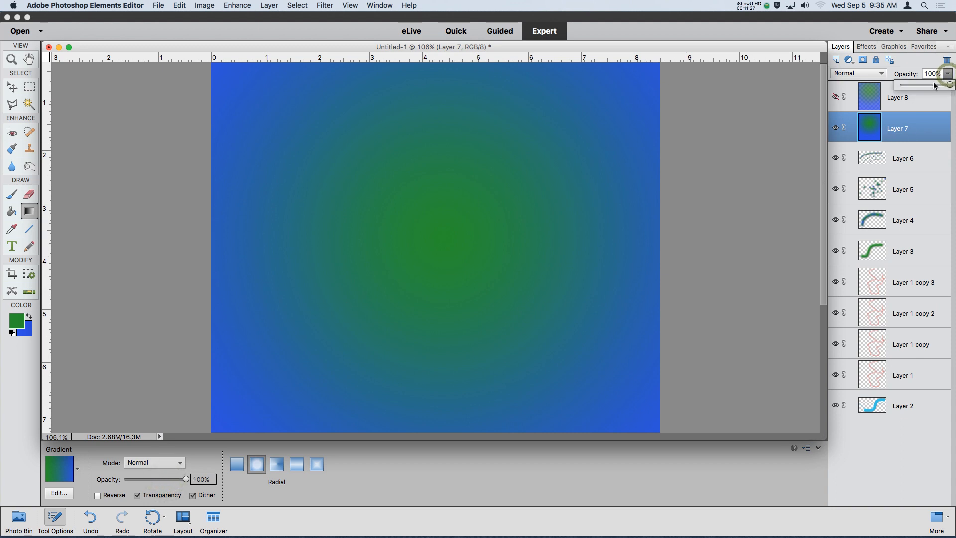
pyautogui.moveTo(953, 88)
pyautogui.mouseDown()
pyautogui.moveTo(939, 88)
pyautogui.moveTo(952, 87)
pyautogui.mouseUp()
# Step: Hide Layer 7 and try changing the layer opacity of the green stroke on Layer 3, ending at 100%
pyautogui.click(836, 127)
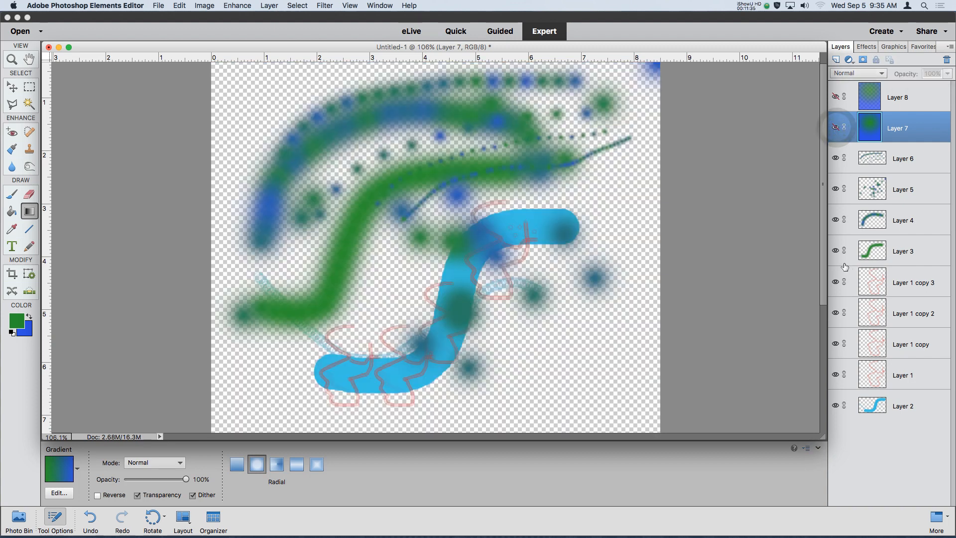
pyautogui.click(836, 250)
pyautogui.click(835, 250)
pyautogui.click(895, 254)
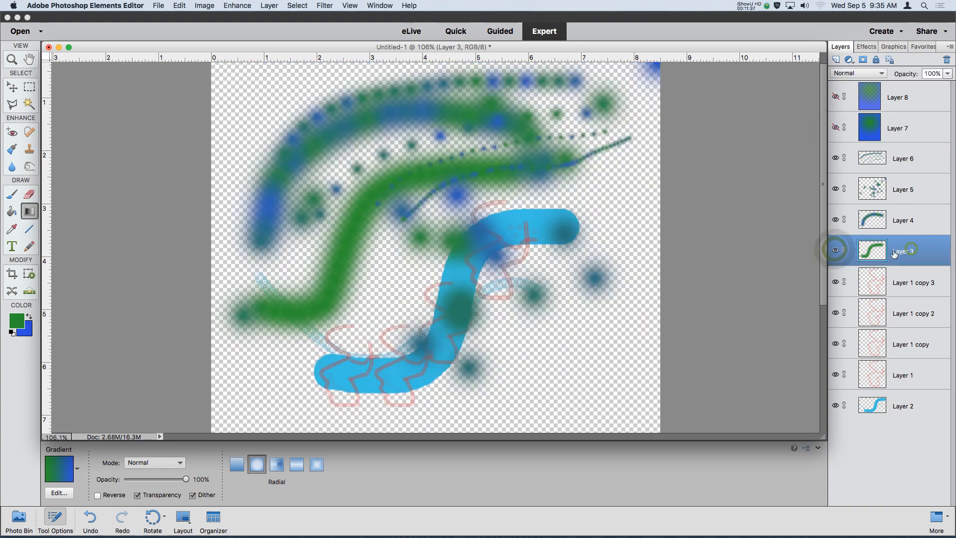
pyautogui.click(948, 73)
pyautogui.moveTo(952, 85)
pyautogui.mouseDown()
pyautogui.moveTo(932, 86)
pyautogui.moveTo(950, 85)
pyautogui.mouseUp()
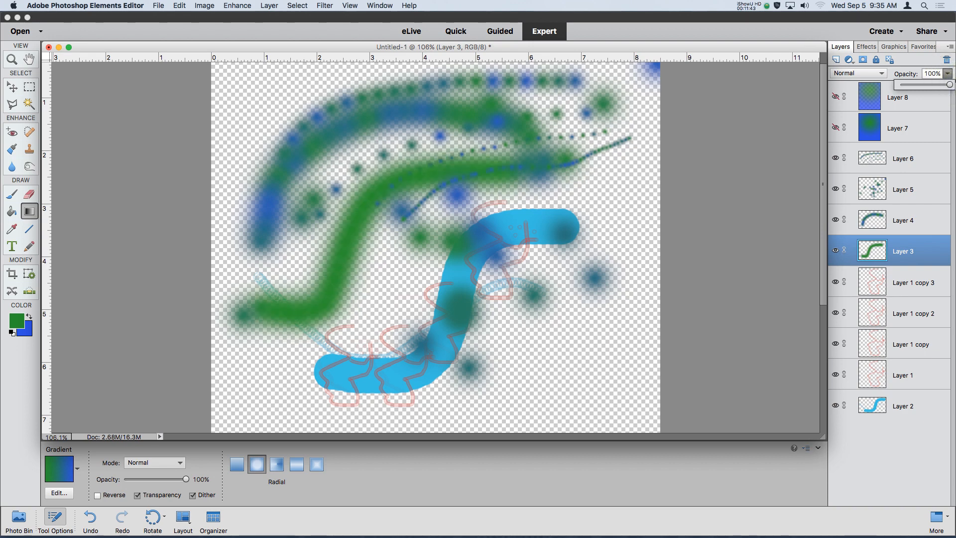
# Step: Show Layers 7 and 8 again and delete Layer 8
pyautogui.click(892, 413)
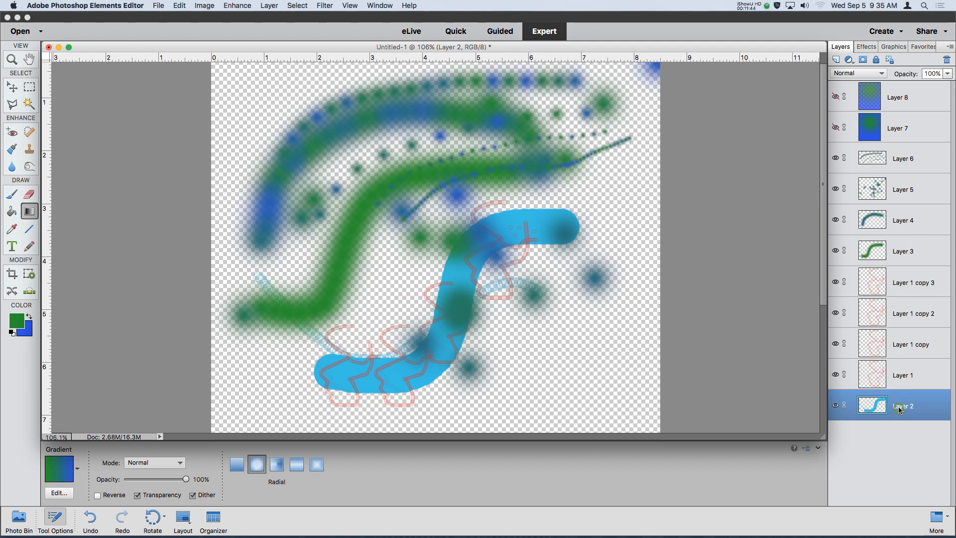
pyautogui.click(898, 134)
pyautogui.click(836, 127)
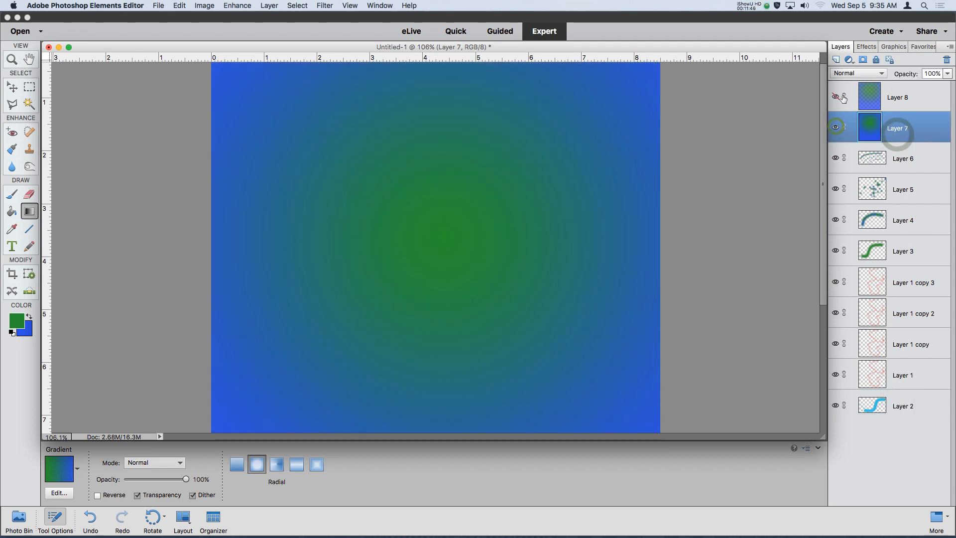
pyautogui.click(895, 96)
pyautogui.click(835, 96)
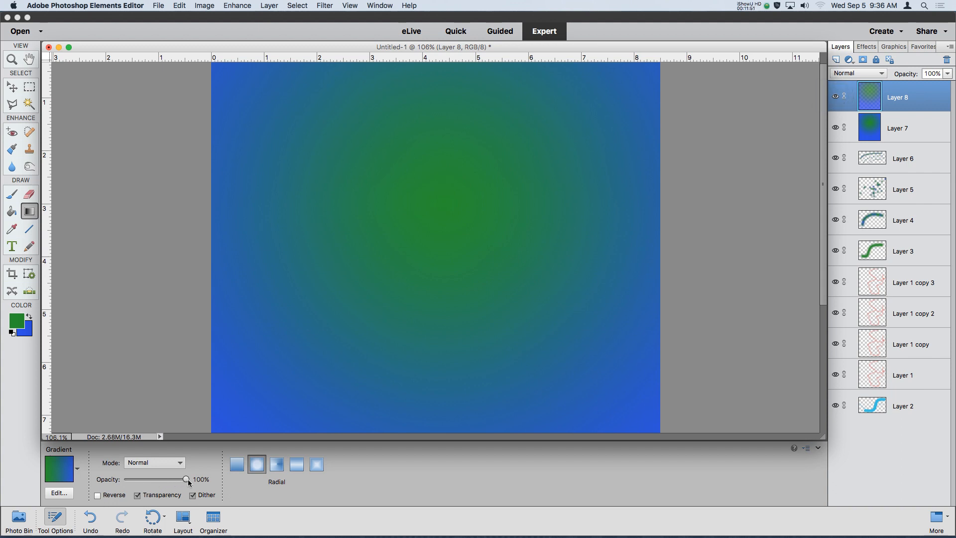
pyautogui.moveTo(954, 1)
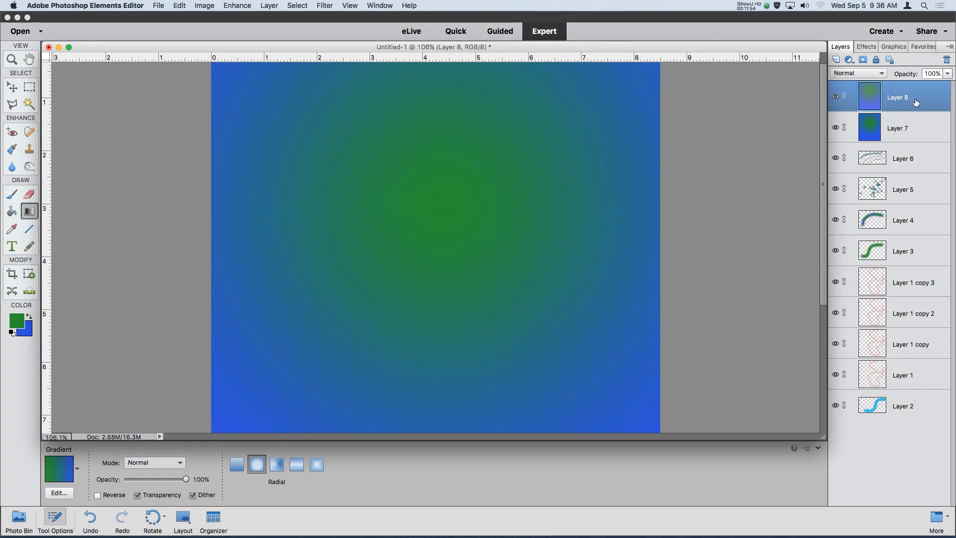
pyautogui.moveTo(917, 97); pyautogui.dragTo(948, 60)
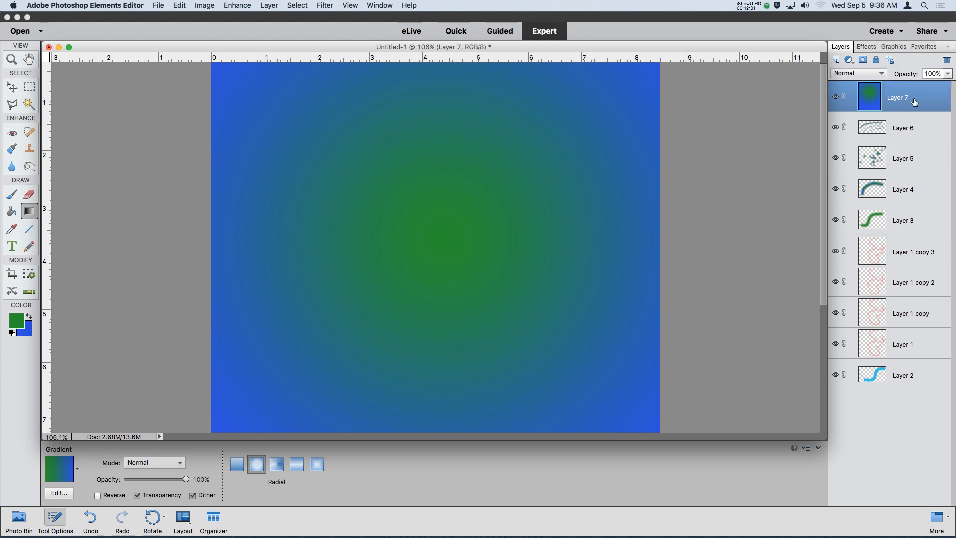
# Step: Move Layer 7 below Layer 2 so the radial gradient forms the background behind all the strokes
pyautogui.moveTo(906, 100); pyautogui.dragTo(915, 383)
pyautogui.click(912, 197)
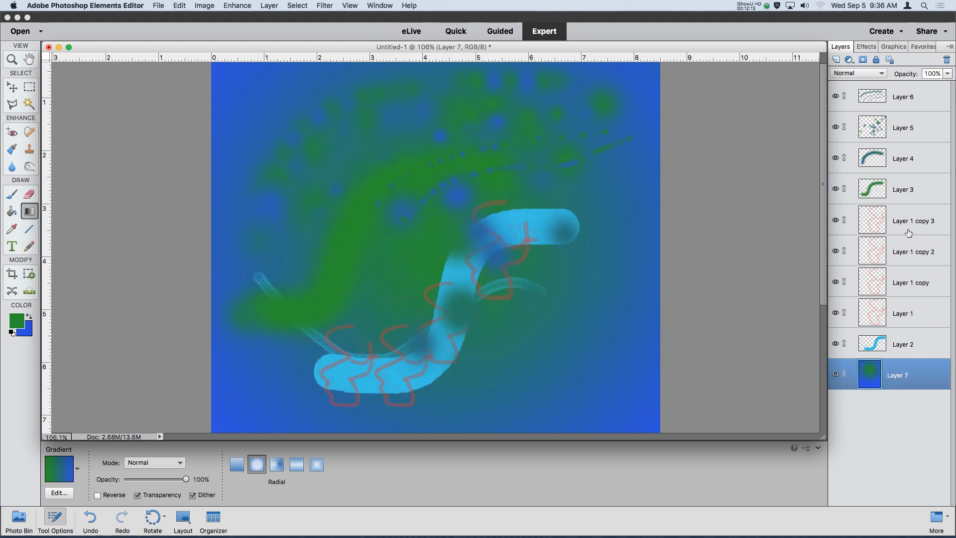
# Step: Lower the layer opacity of the green stroke on Layer 3 to about 35%
pyautogui.click(910, 209)
pyautogui.click(914, 190)
pyautogui.click(948, 73)
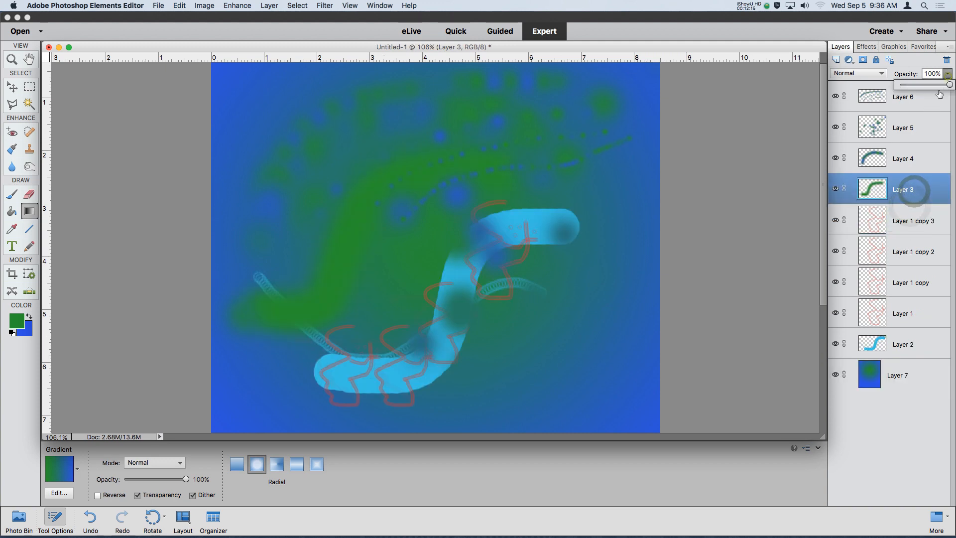
pyautogui.moveTo(950, 85); pyautogui.dragTo(918, 87)
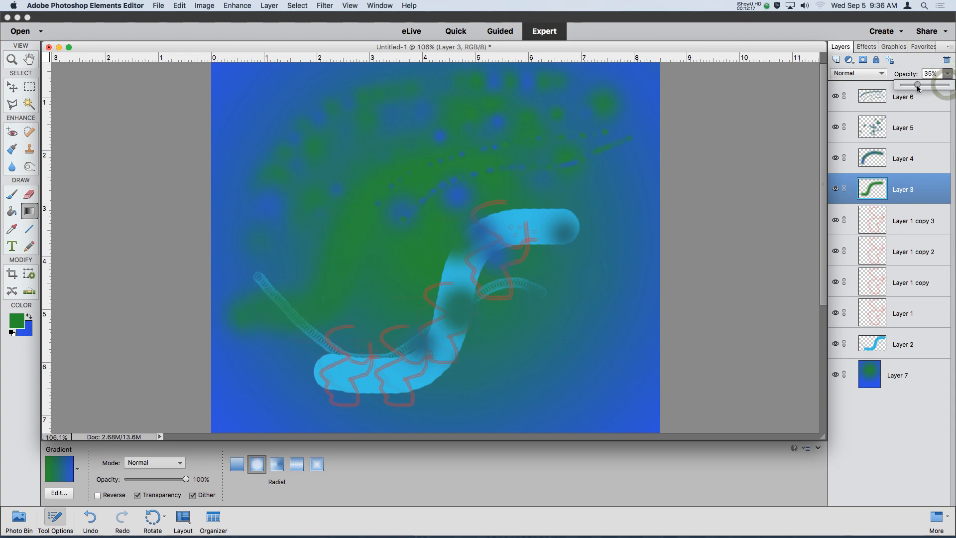
# Step: Place a duplicate of Layer 4's curved stroke in the lower part of the canvas, rotated 140.92 degrees
pyautogui.click(8, 88)
pyautogui.moveTo(319, 296); pyautogui.dragTo(489, 391)
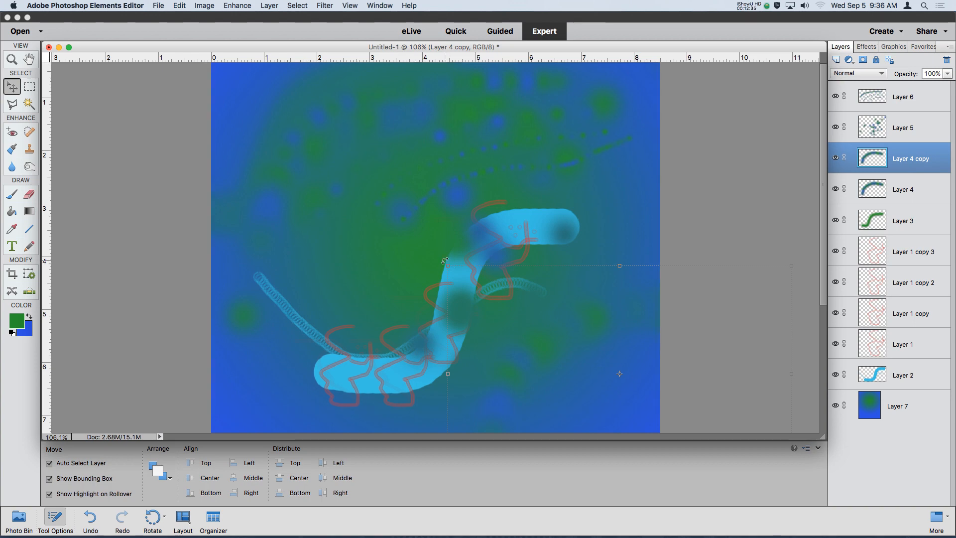
pyautogui.moveTo(446, 260); pyautogui.dragTo(689, 254)
pyautogui.press('super+minus')
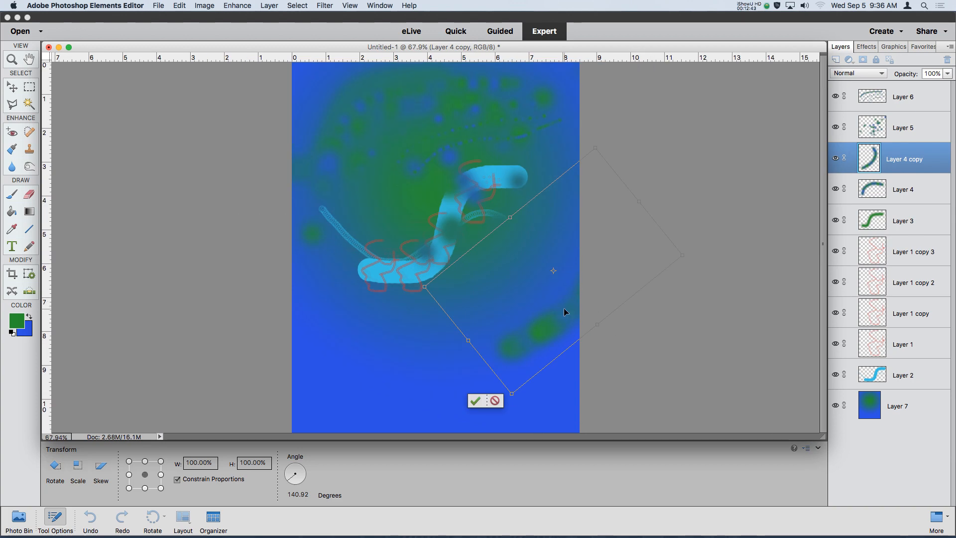
pyautogui.moveTo(564, 307); pyautogui.dragTo(443, 377)
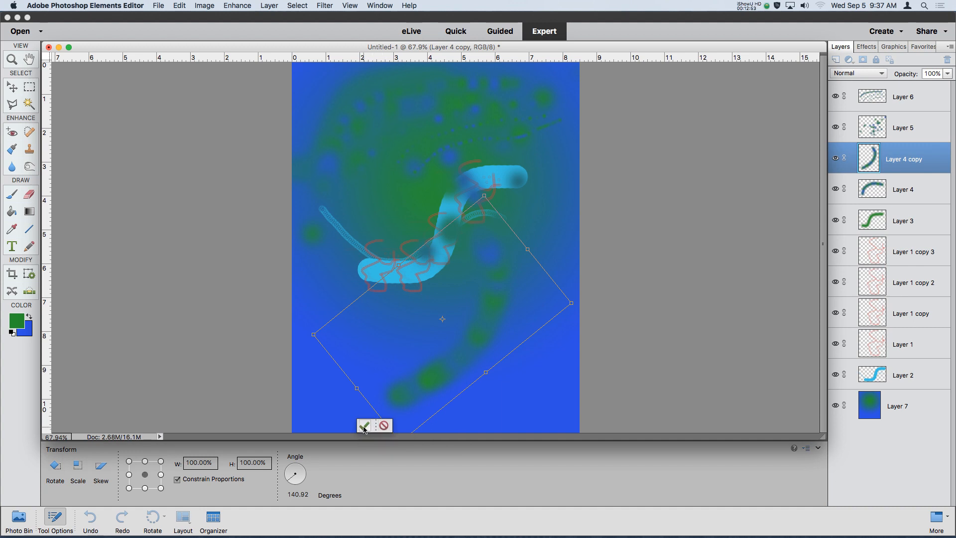
pyautogui.click(384, 426)
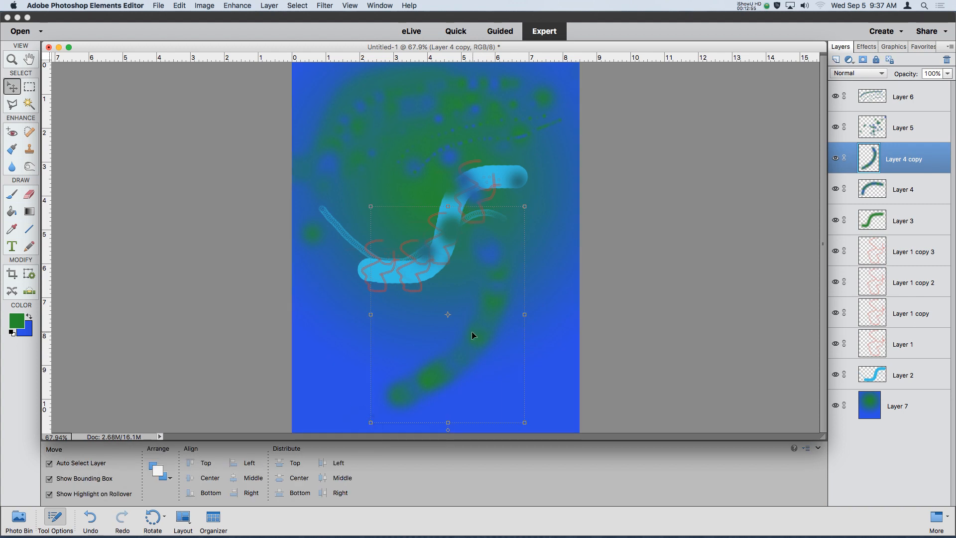
# Step: Duplicate the rotated curved stroke slightly to its left and rotate the new copy by -27.89 degrees
pyautogui.keyDown('alt'); pyautogui.moveTo(481, 341); pyautogui.dragTo(428, 351); pyautogui.keyUp('alt')
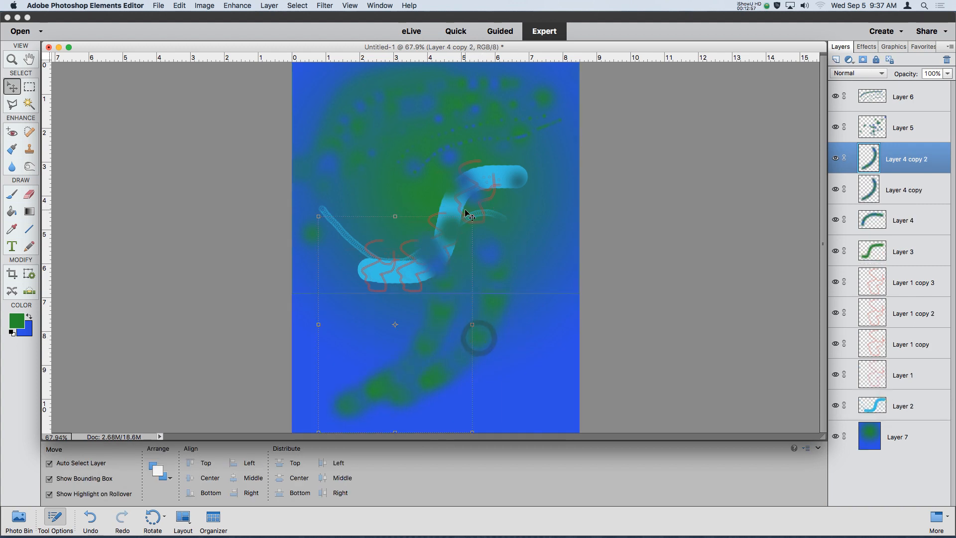
pyautogui.moveTo(472, 212); pyautogui.dragTo(411, 202)
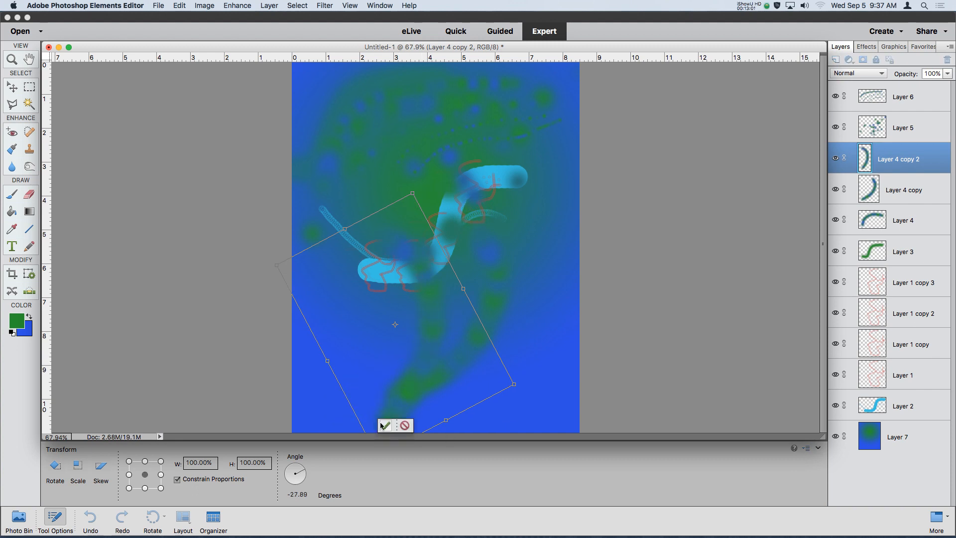
pyautogui.scroll(5, 409, 342)
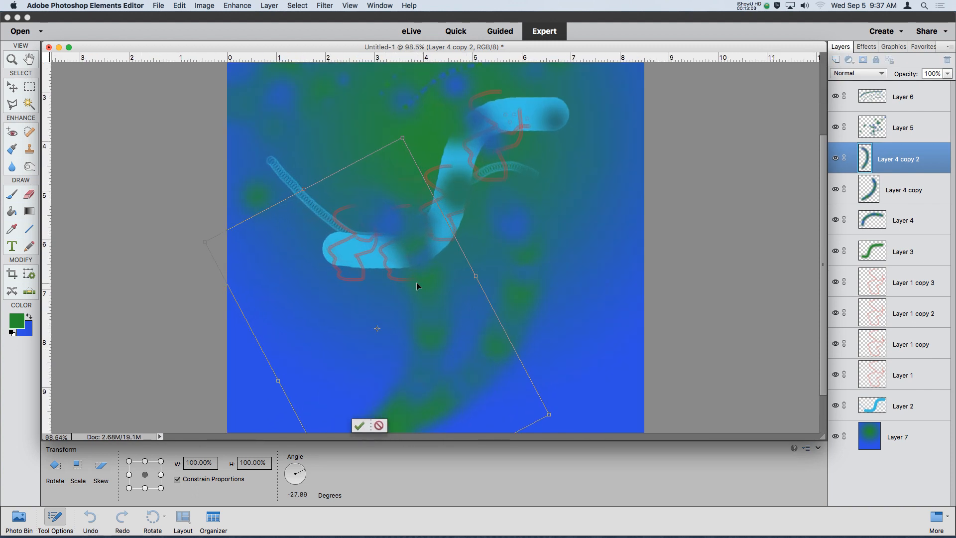
pyautogui.scroll(3, 417, 279)
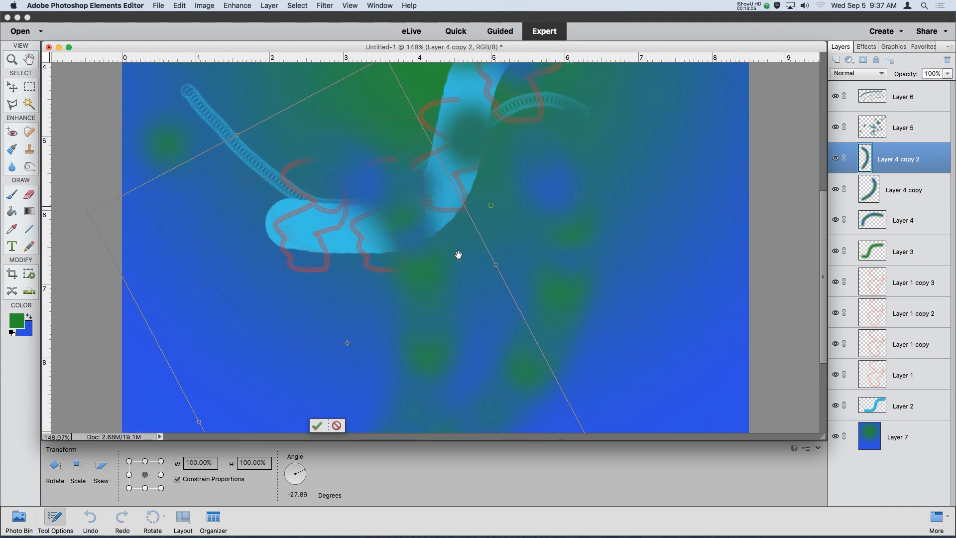
pyautogui.moveTo(427, 207); pyautogui.dragTo(429, 322)
pyautogui.scroll(-2, 429, 322)
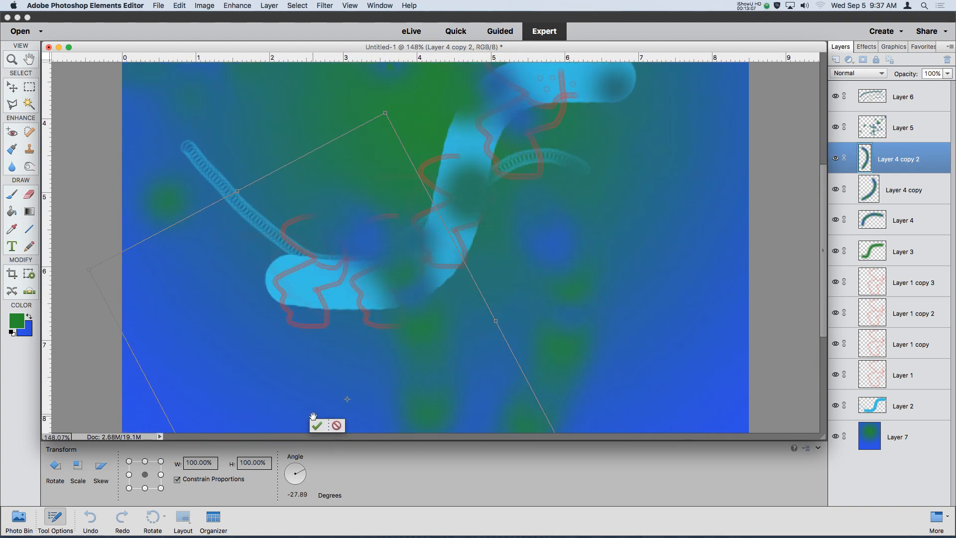
pyautogui.scroll(-2, 526, 206)
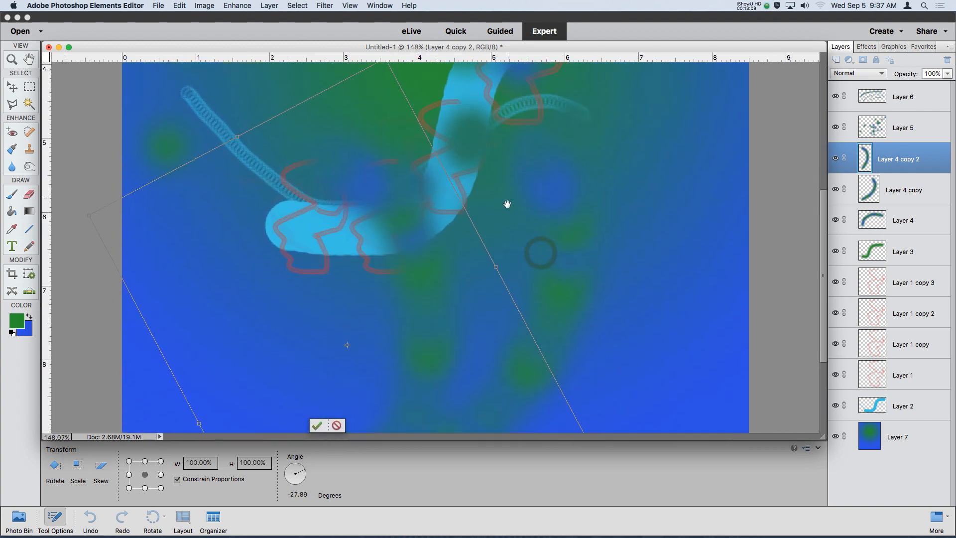
pyautogui.click(261, 6)
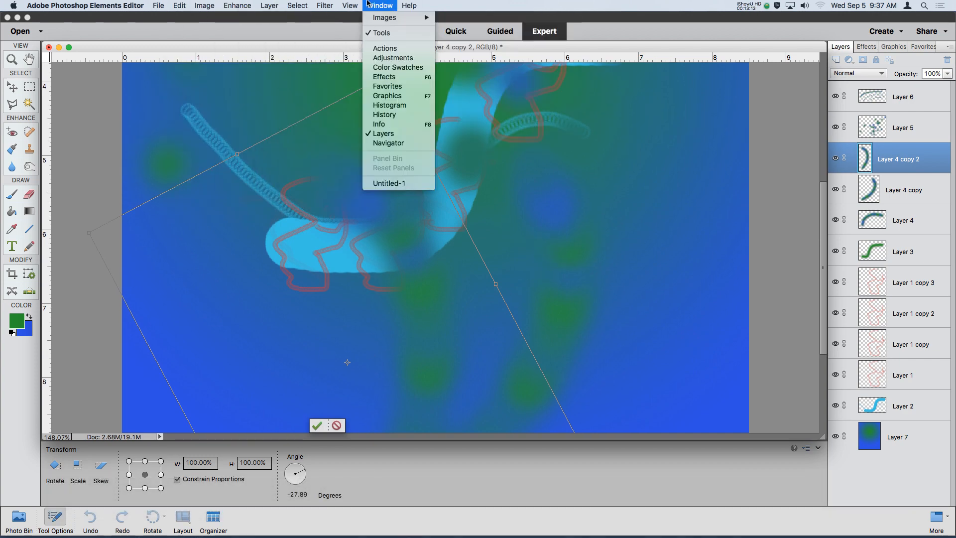
pyautogui.moveTo(329, 4)
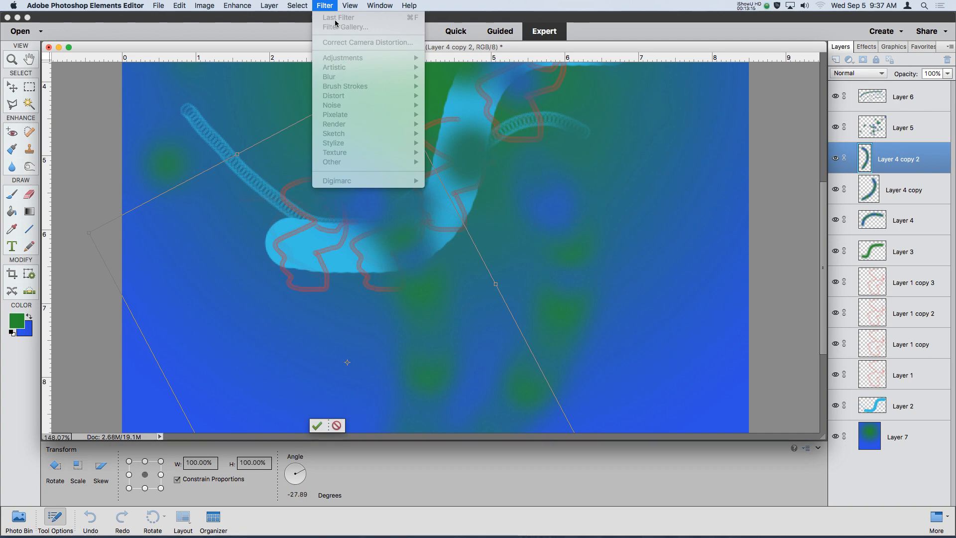
pyautogui.click(333, 2)
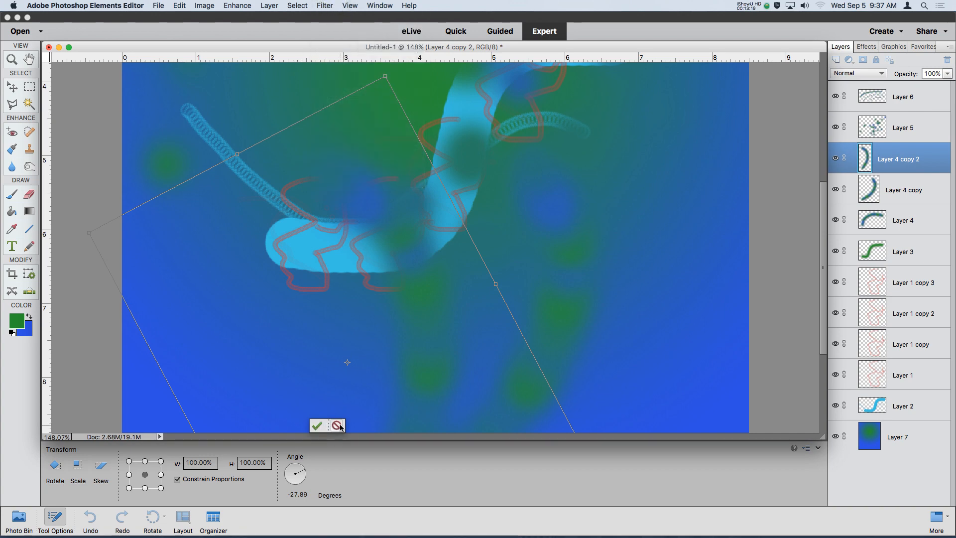
pyautogui.click(317, 426)
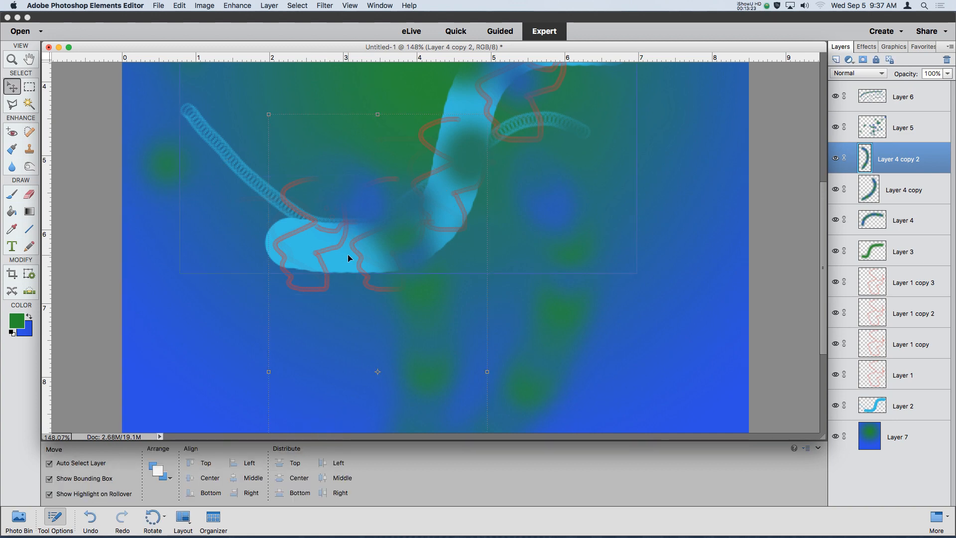
pyautogui.scroll(-5, 628, 195)
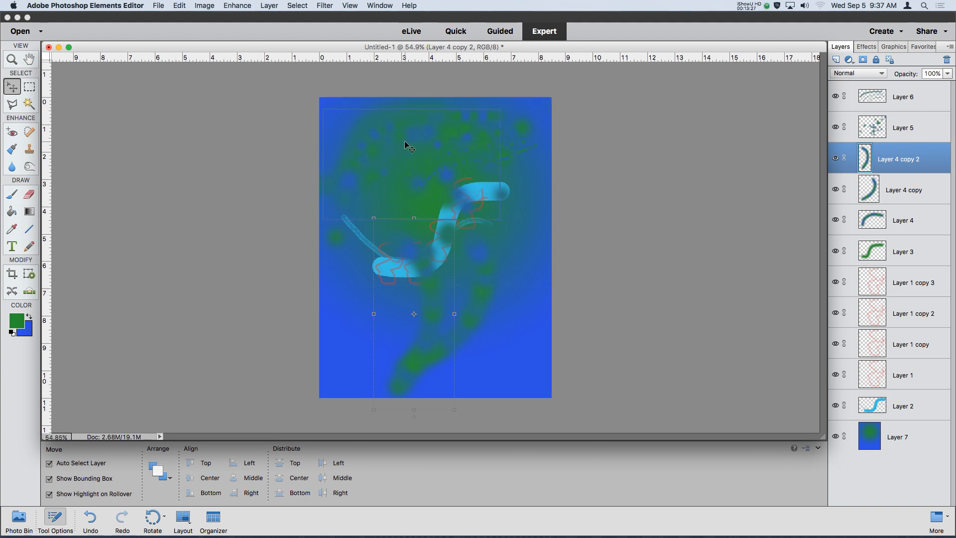
# Step: Look through the options of the Rectangular Marquee, Polygonal Lasso, Magic Wand and Move tools
pyautogui.click(30, 88)
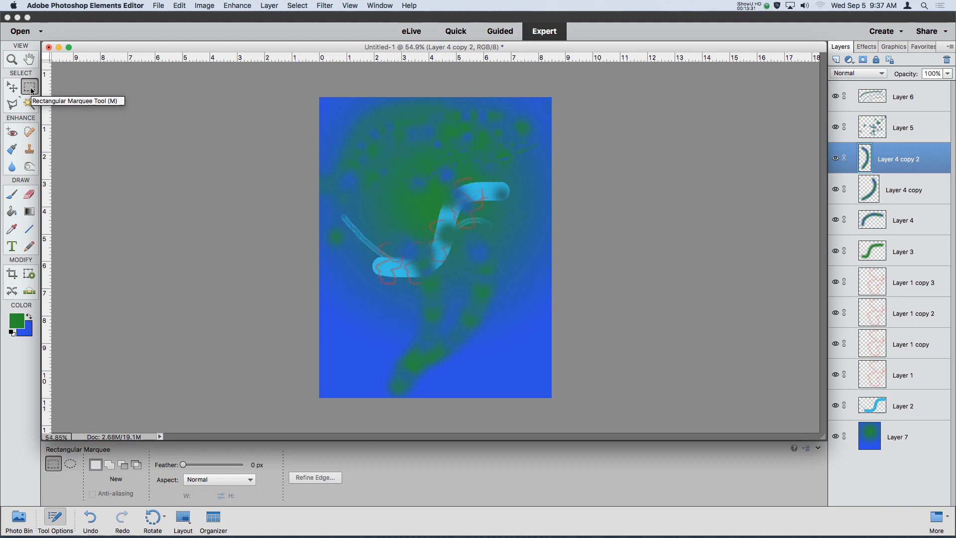
pyautogui.click(13, 105)
pyautogui.click(28, 105)
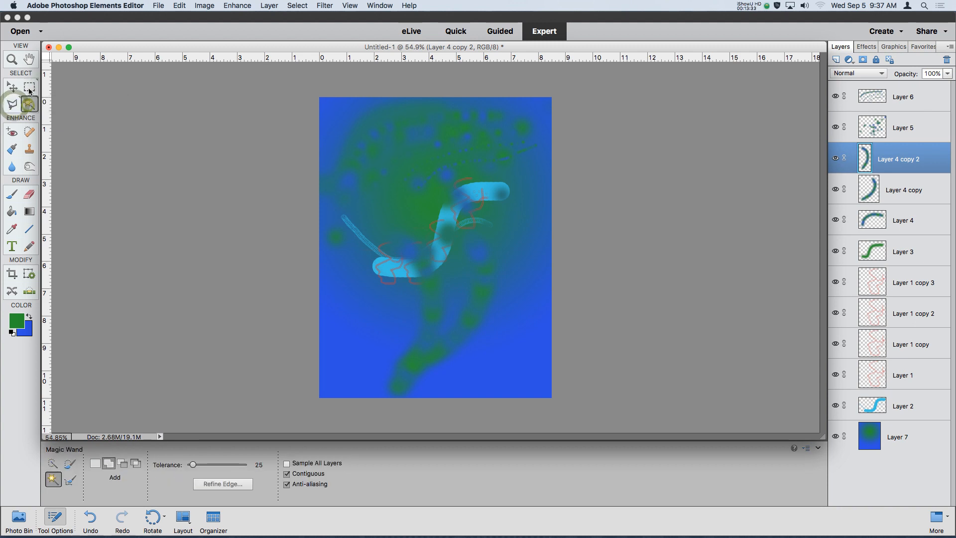
pyautogui.click(14, 105)
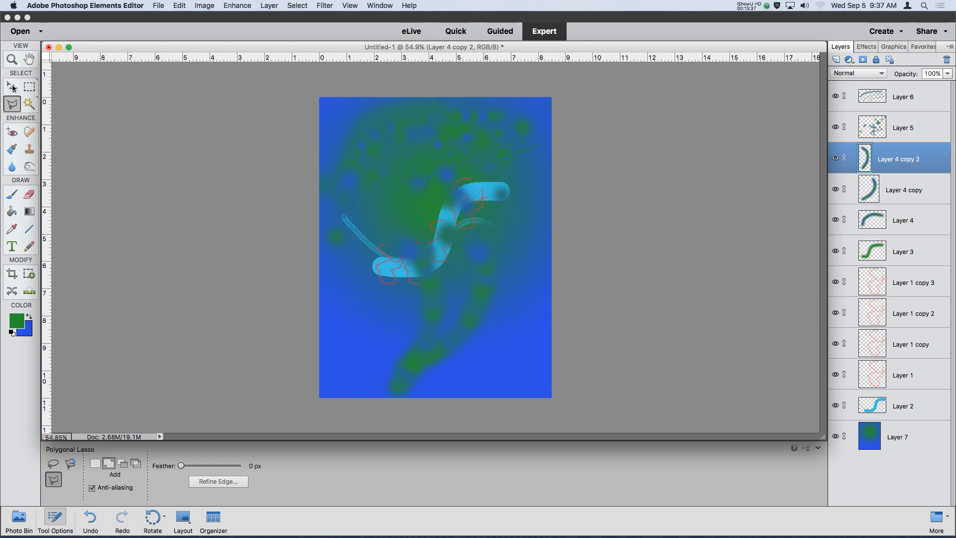
pyautogui.click(13, 88)
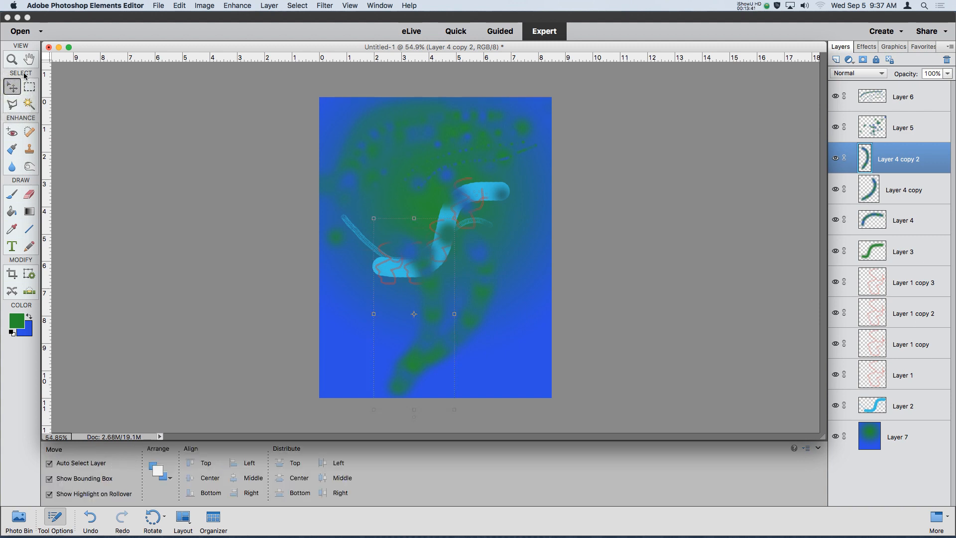
pyautogui.click(29, 87)
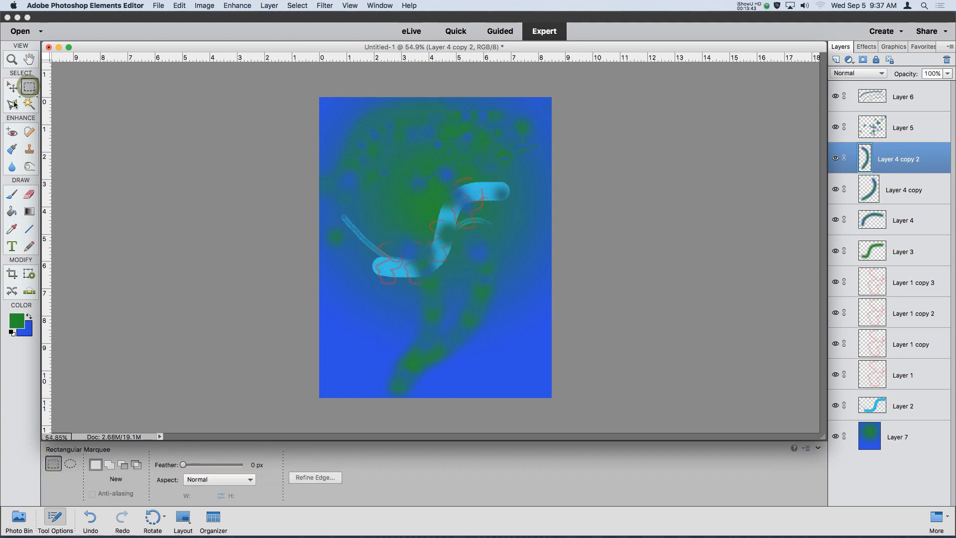
pyautogui.click(29, 103)
pyautogui.click(29, 87)
pyautogui.click(12, 104)
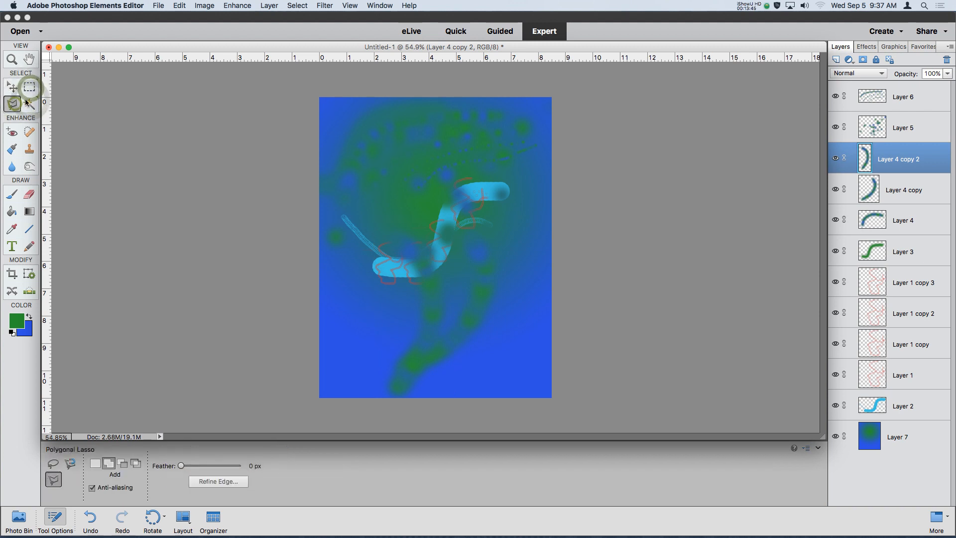
pyautogui.click(29, 88)
# Step: Move the Layer 4 copy 2 stroke up and to the left on the canvas
pyautogui.click(12, 89)
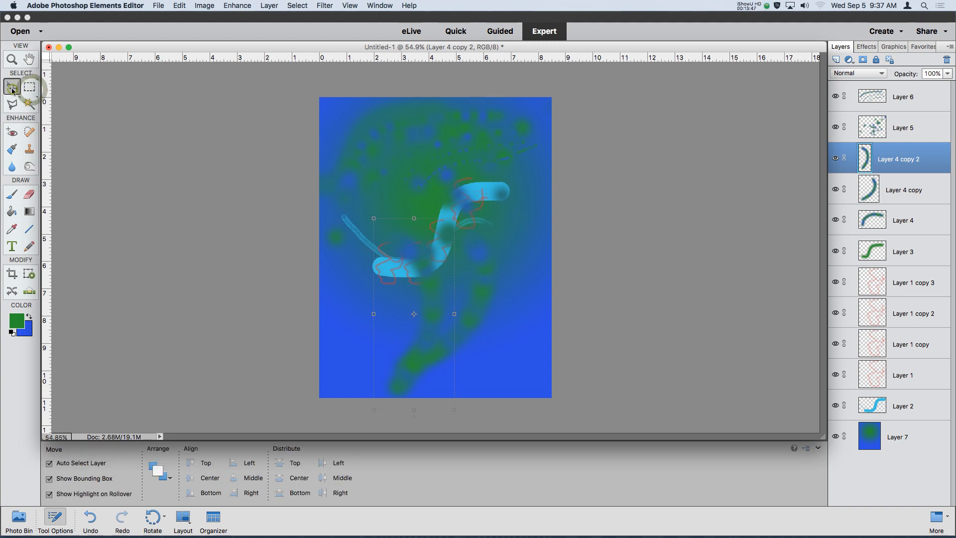
pyautogui.click(12, 89)
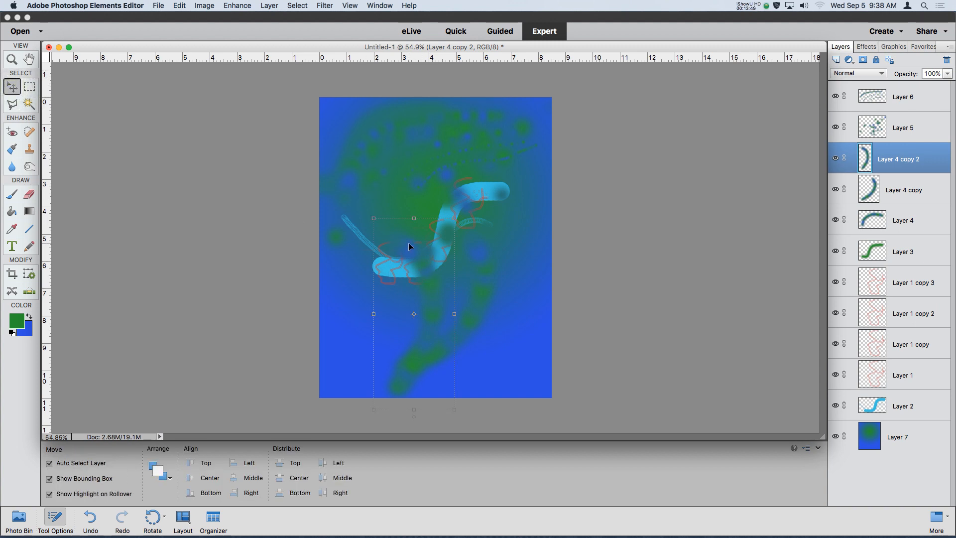
pyautogui.moveTo(412, 263); pyautogui.dragTo(375, 226)
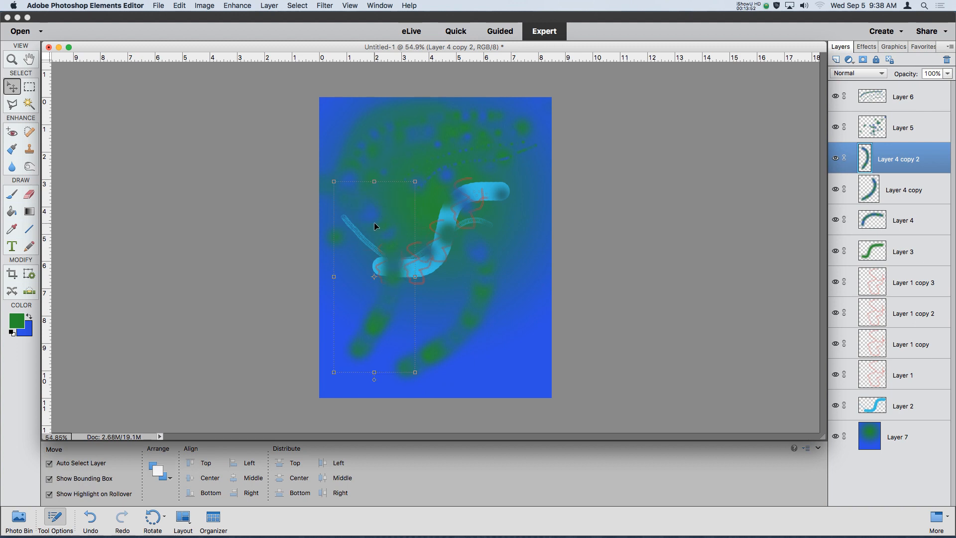
# Step: Draw a rectangular marquee selection around the middle of the canvas and shift the selection down over the lower strokes
pyautogui.click(28, 87)
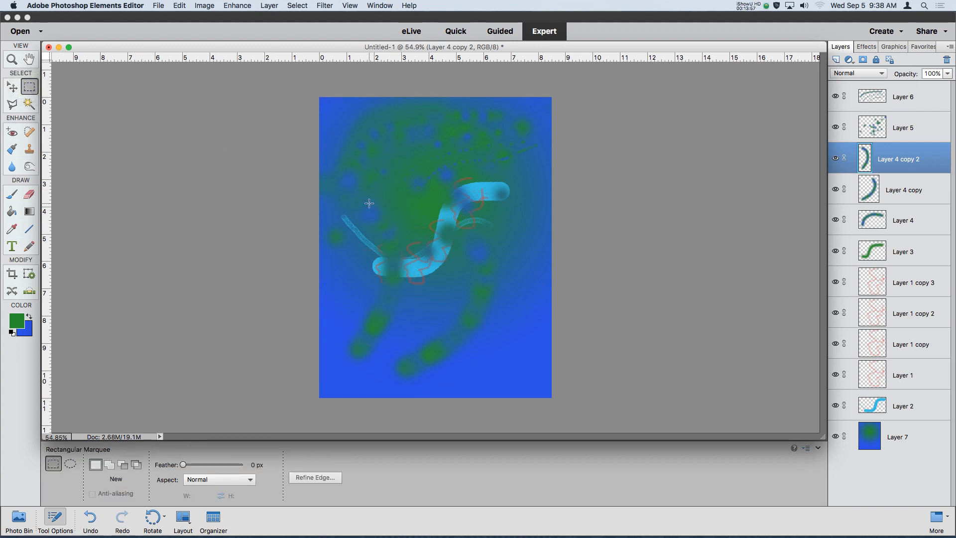
pyautogui.moveTo(372, 149); pyautogui.dragTo(497, 260)
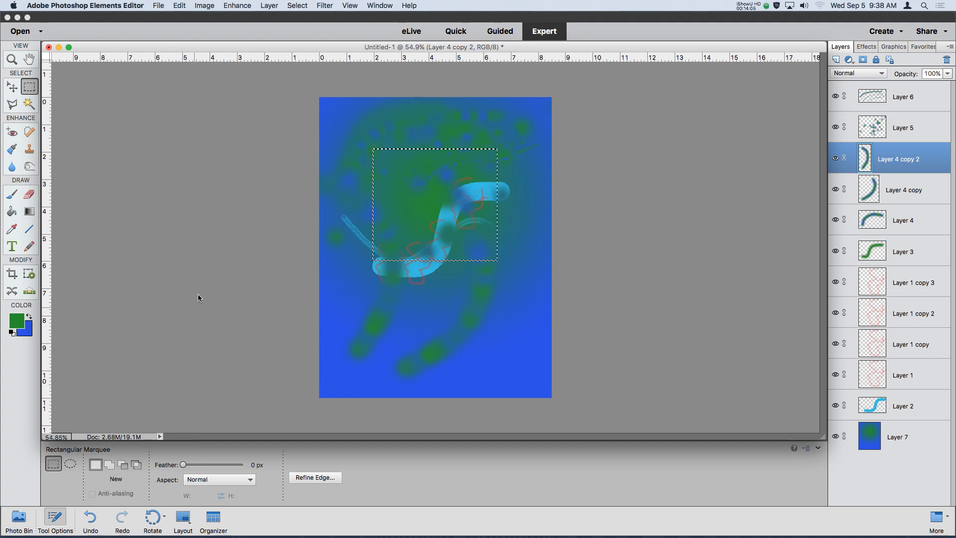
pyautogui.moveTo(441, 199); pyautogui.dragTo(460, 296)
# Step: Add a new layer above the others and set the foreground color to a light yellow
pyautogui.click(836, 60)
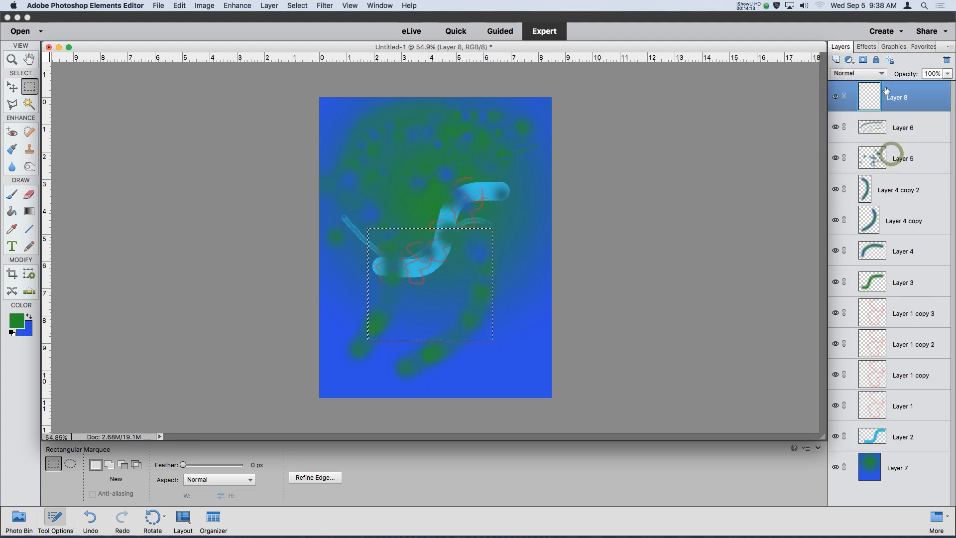
pyautogui.click(12, 214)
pyautogui.click(16, 320)
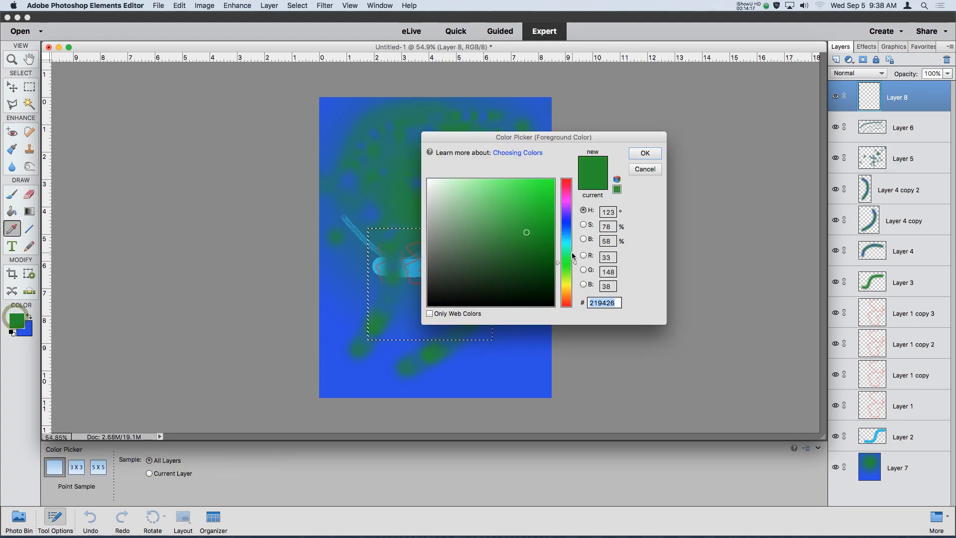
pyautogui.click(568, 191)
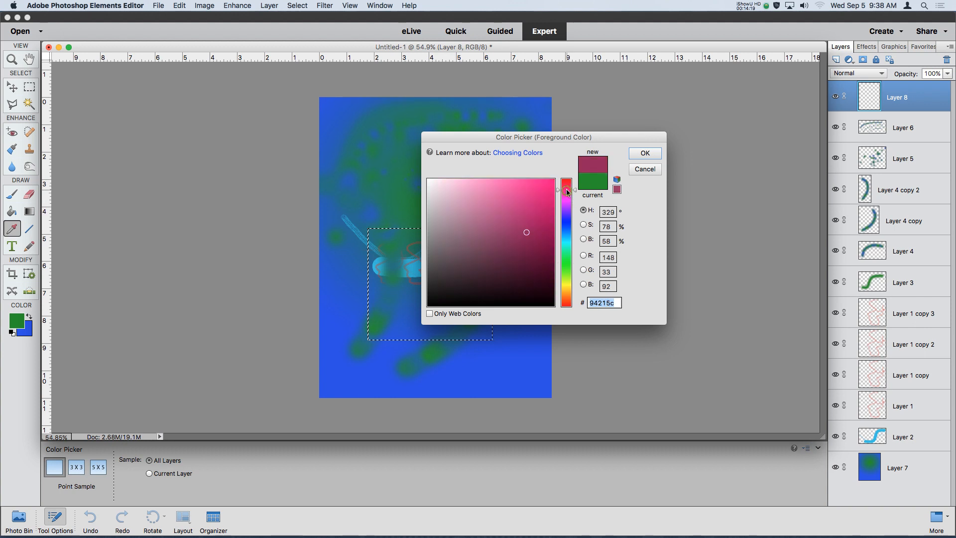
pyautogui.click(500, 204)
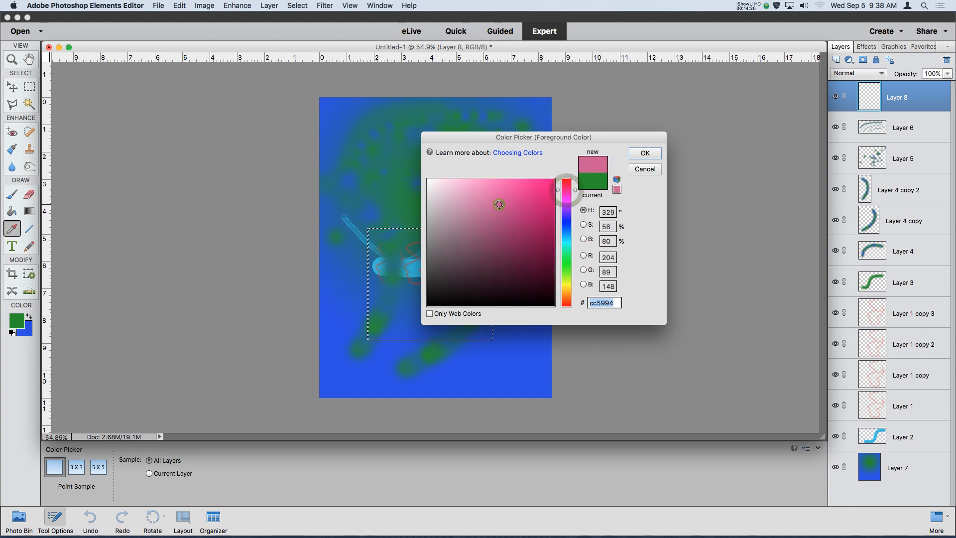
pyautogui.click(567, 246)
pyautogui.click(566, 288)
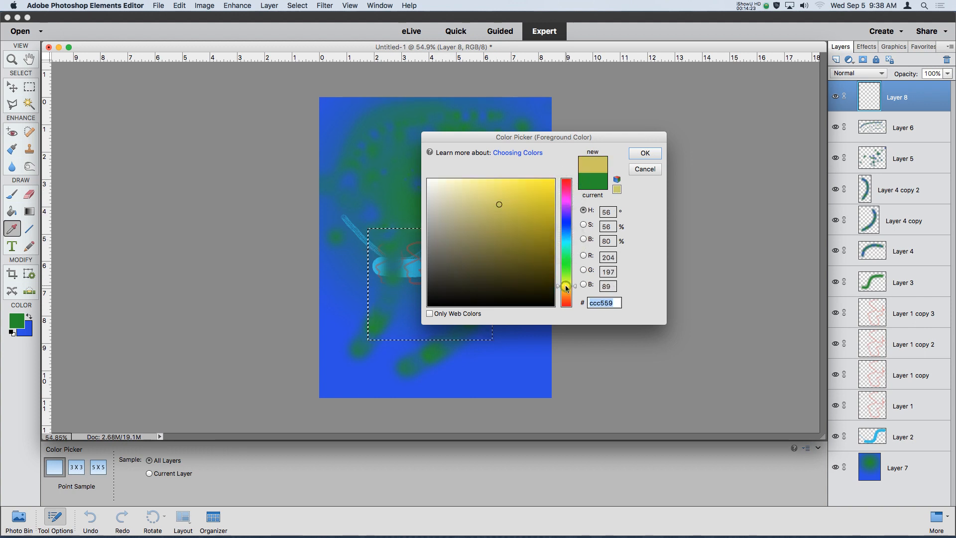
pyautogui.click(481, 186)
pyautogui.click(645, 154)
# Step: Fill the rectangular selection on Layer 8 with the light yellow foreground color using the Paint Bucket, and deselect it
pyautogui.press('k')
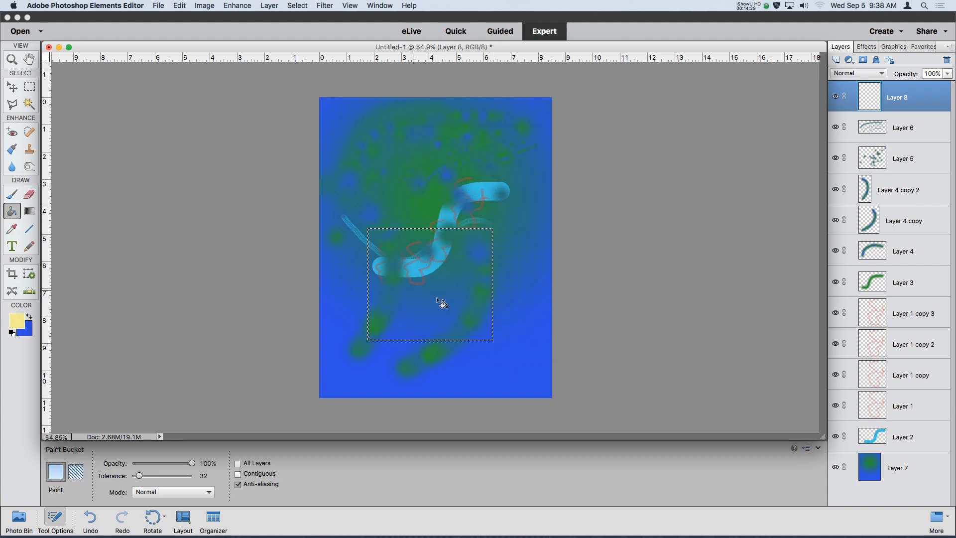
pyautogui.scroll(1, 445, 290)
pyautogui.scroll(11, 444, 289)
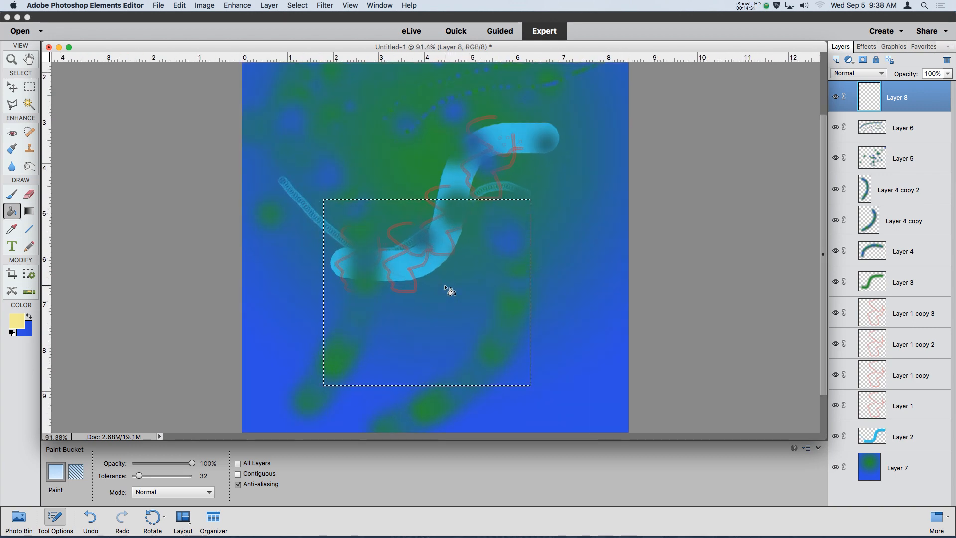
pyautogui.scroll(3, 447, 205)
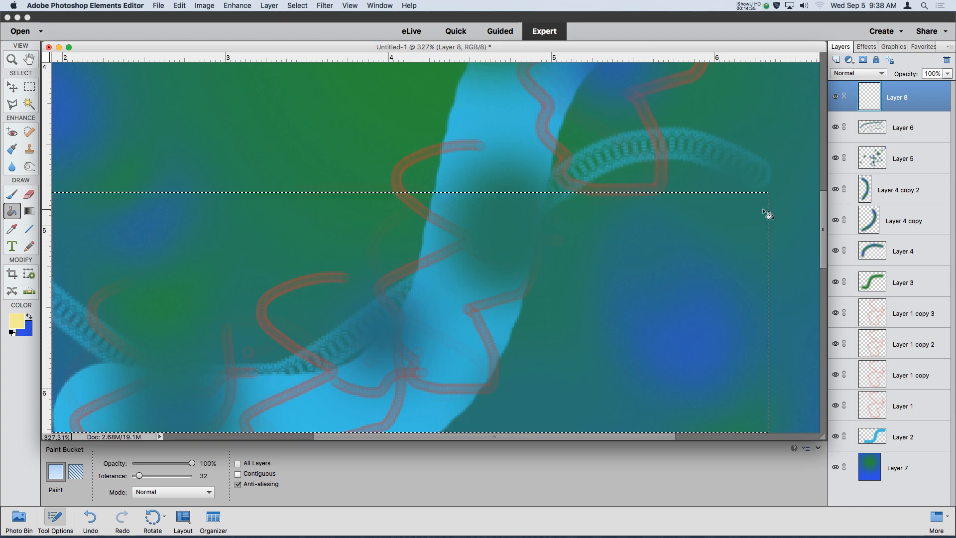
pyautogui.scroll(-3, 302, 255)
pyautogui.scroll(-6, 302, 255)
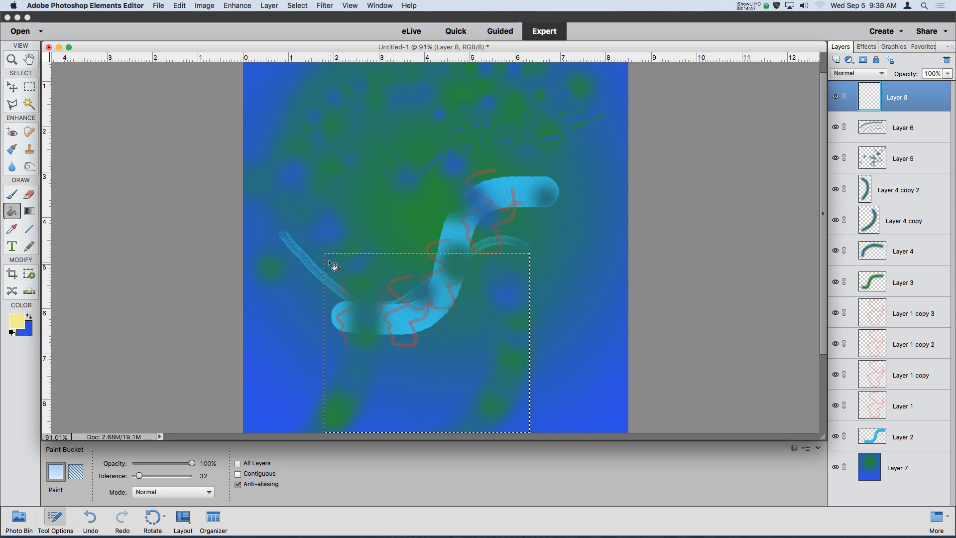
pyautogui.click(372, 300)
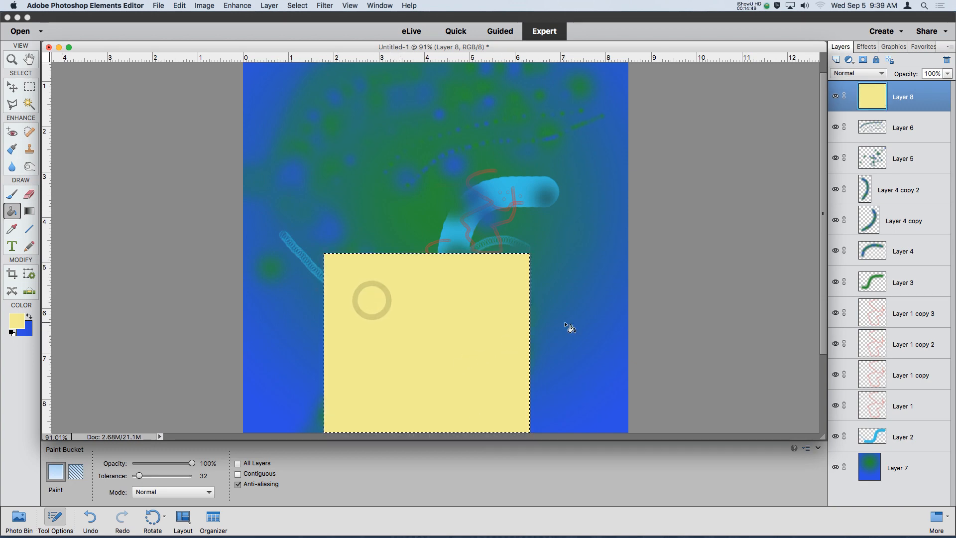
pyautogui.moveTo(932, 96)
pyautogui.mouseDown()
pyautogui.moveTo(919, 249)
pyautogui.moveTo(921, 96)
pyautogui.mouseUp()
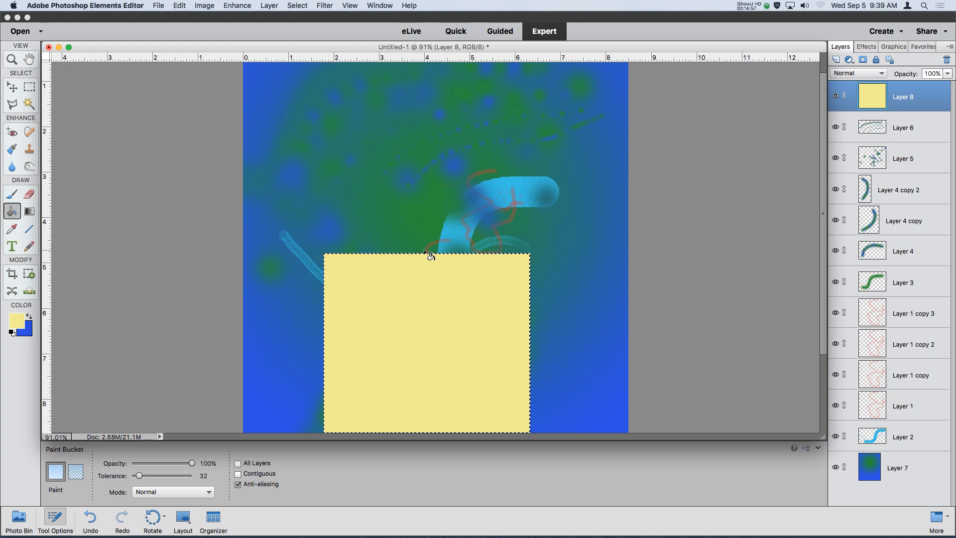
pyautogui.click(301, 4)
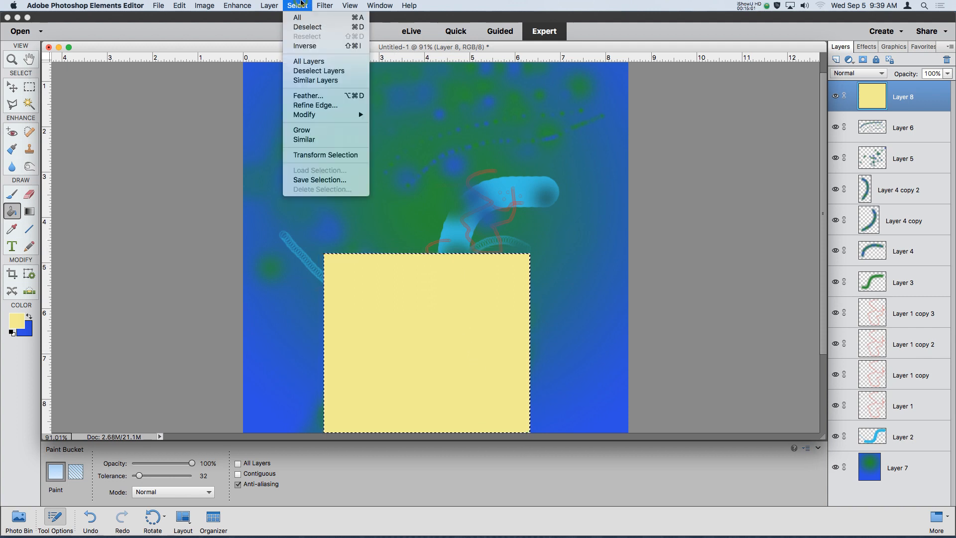
pyautogui.click(356, 27)
# Step: Draw a small square marquee in the upper-left part of the canvas and add an overlapping rectangle to its right side
pyautogui.press('m')
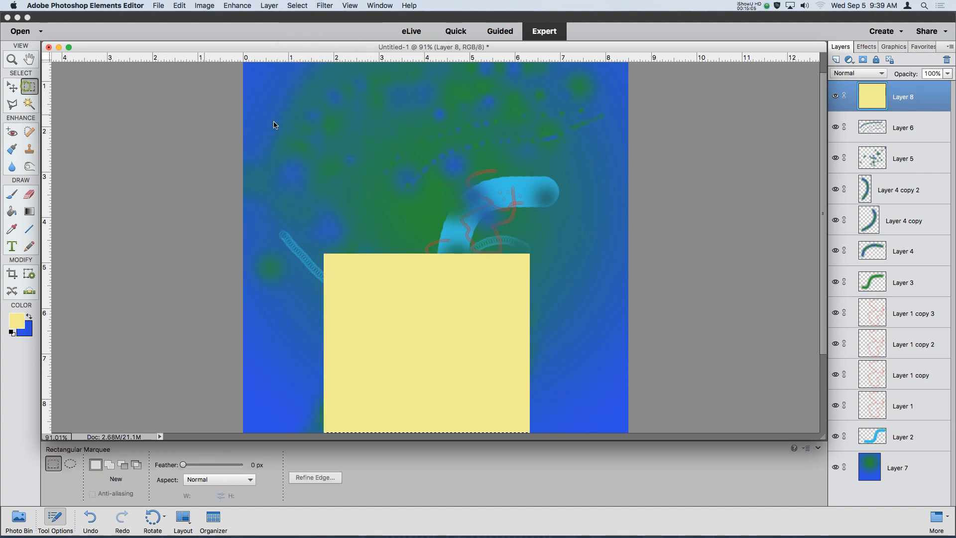
pyautogui.moveTo(309, 113); pyautogui.dragTo(377, 178)
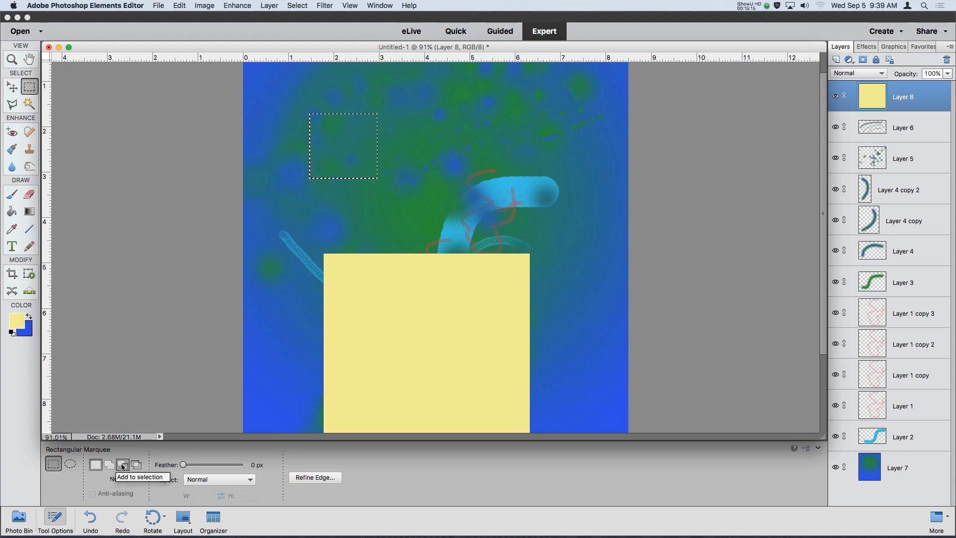
pyautogui.click(12, 105)
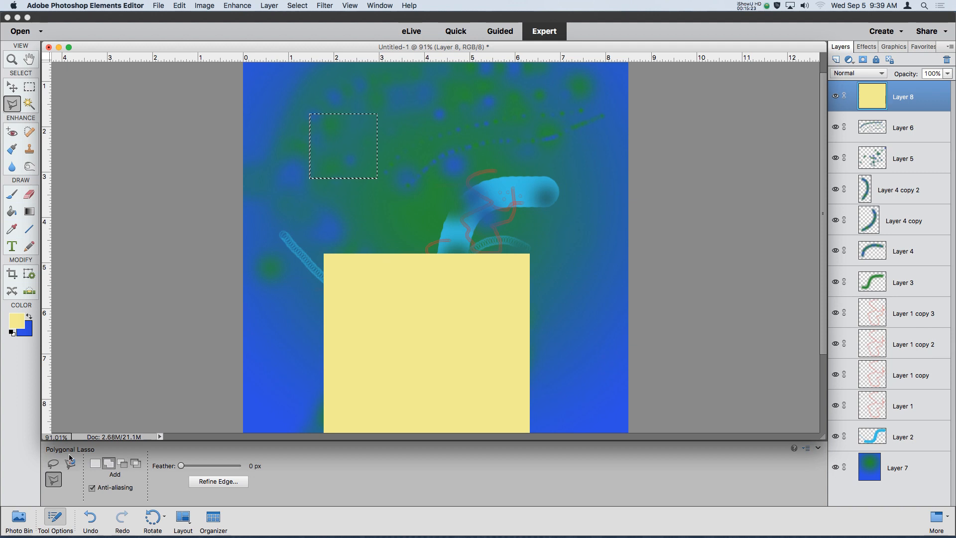
pyautogui.click(30, 88)
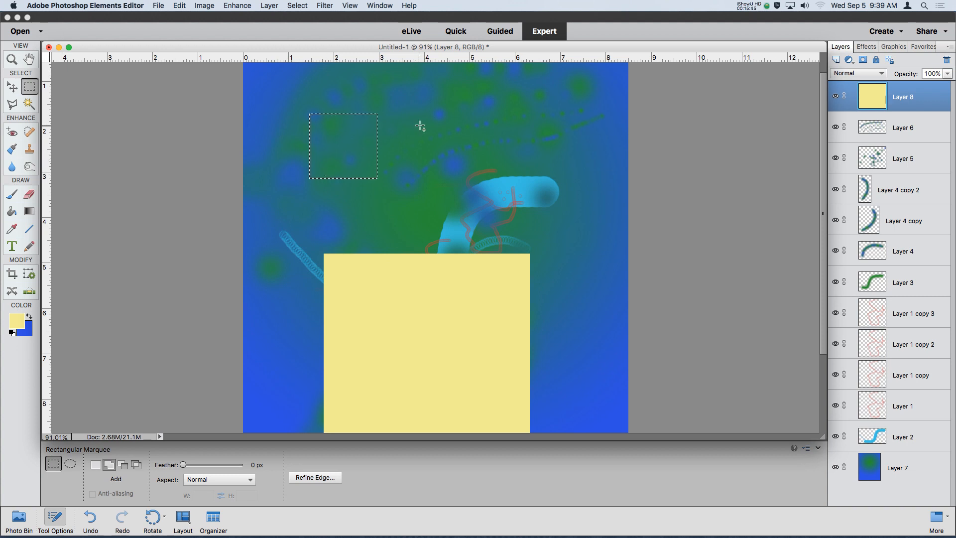
pyautogui.moveTo(360, 138); pyautogui.dragTo(429, 160)
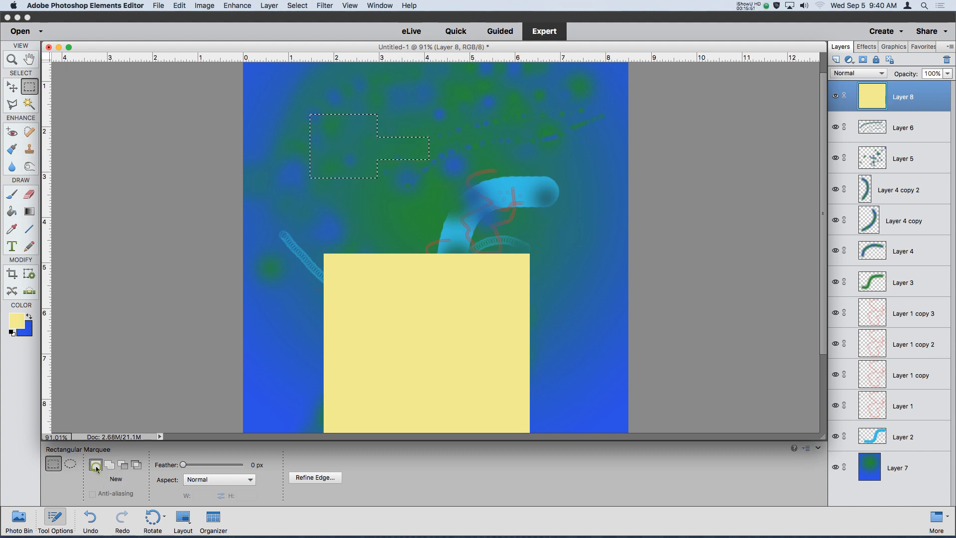
# Step: Try the New selection mode by drawing separate marquees that replace the combined selection
pyautogui.click(96, 466)
pyautogui.moveTo(430, 96); pyautogui.dragTo(500, 157)
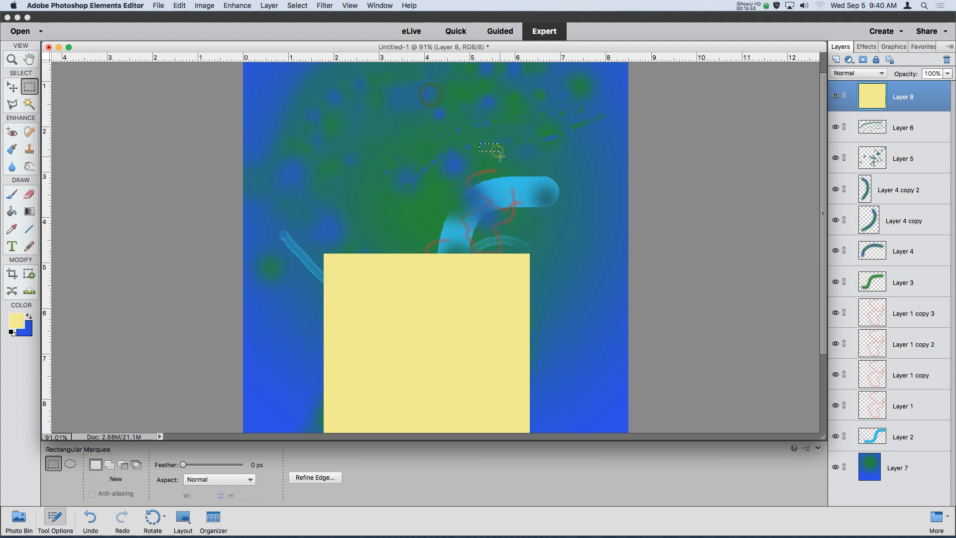
pyautogui.moveTo(427, 148); pyautogui.dragTo(424, 189)
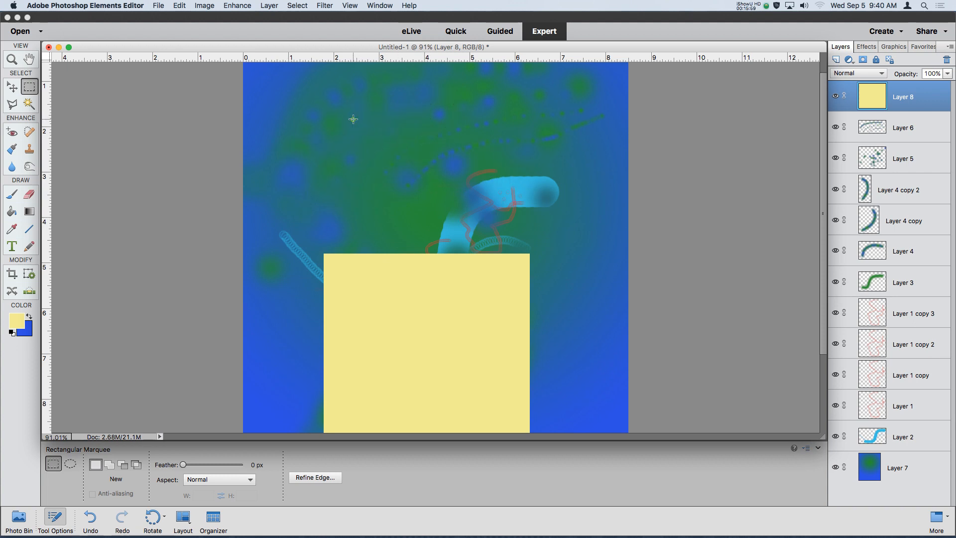
# Step: Draw a new rectangular marquee and add many overlapping and separate rectangles to the selection across the canvas
pyautogui.moveTo(353, 119); pyautogui.dragTo(425, 195)
pyautogui.click(109, 465)
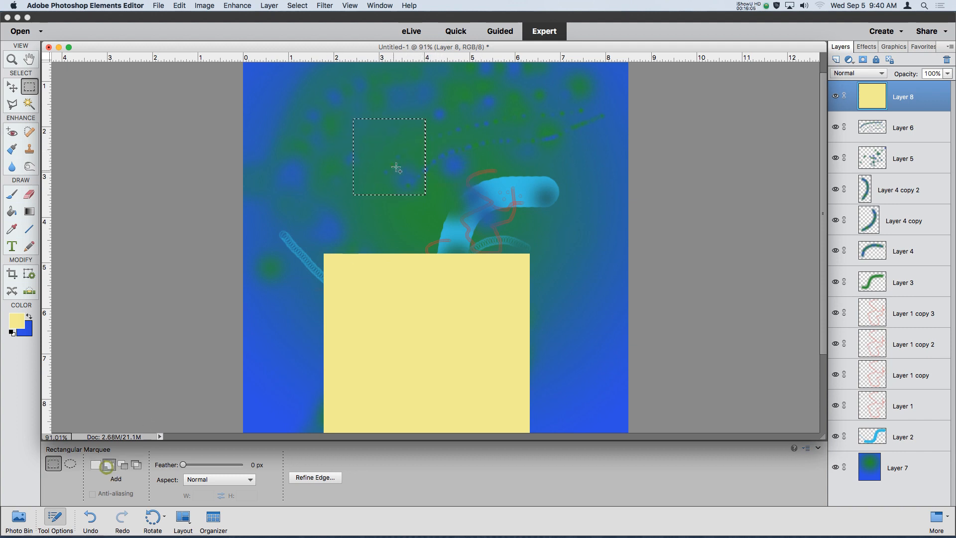
pyautogui.moveTo(413, 135)
pyautogui.mouseDown()
pyautogui.moveTo(492, 171)
pyautogui.moveTo(486, 214)
pyautogui.moveTo(502, 226)
pyautogui.mouseUp()
pyautogui.moveTo(535, 118)
pyautogui.mouseDown()
pyautogui.moveTo(588, 190)
pyautogui.moveTo(606, 263)
pyautogui.mouseUp()
pyautogui.moveTo(385, 211); pyautogui.dragTo(287, 316)
pyautogui.moveTo(423, 251); pyautogui.dragTo(549, 363)
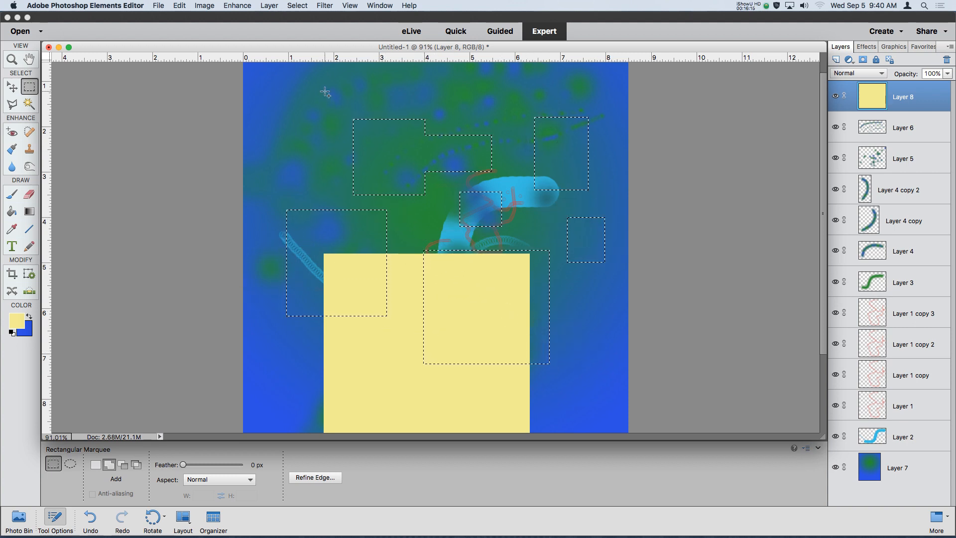
pyautogui.moveTo(326, 92); pyautogui.dragTo(315, 185)
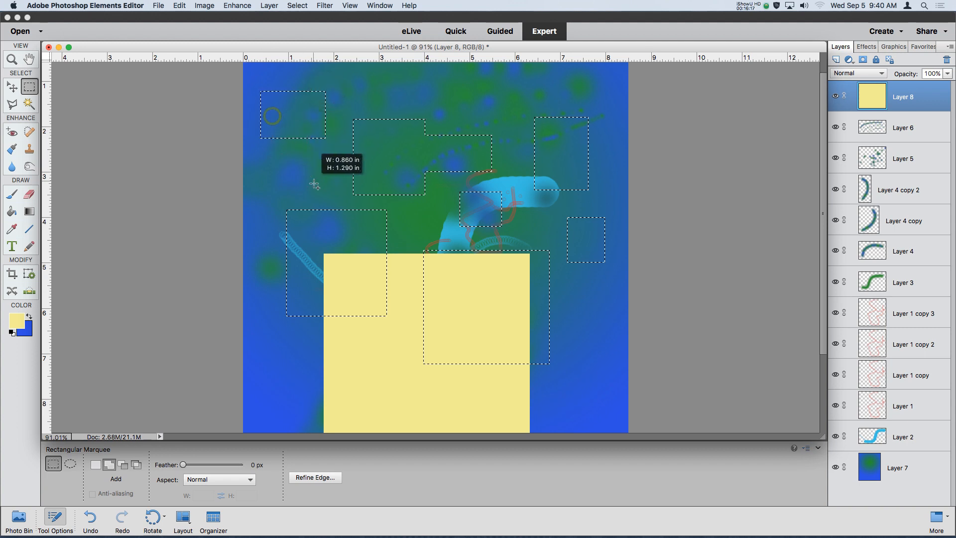
pyautogui.moveTo(342, 238); pyautogui.dragTo(342, 237)
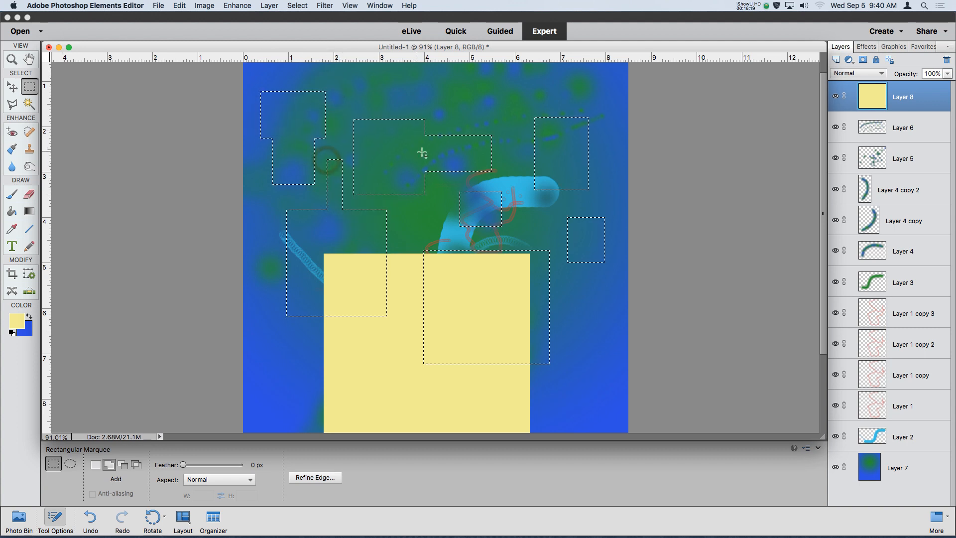
pyautogui.moveTo(468, 127); pyautogui.dragTo(502, 102)
pyautogui.moveTo(412, 333); pyautogui.dragTo(414, 401)
pyautogui.moveTo(576, 262); pyautogui.dragTo(589, 333)
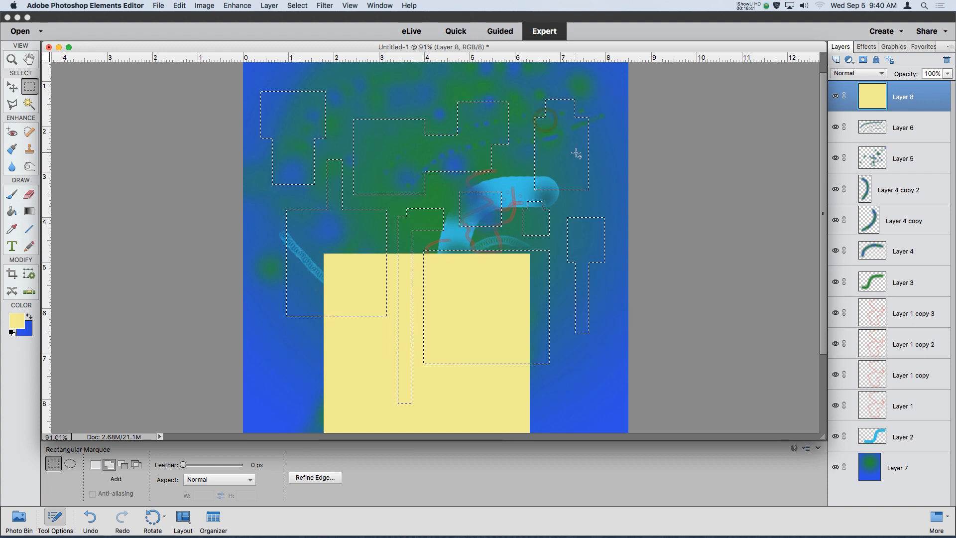
pyautogui.moveTo(585, 133); pyautogui.dragTo(601, 175)
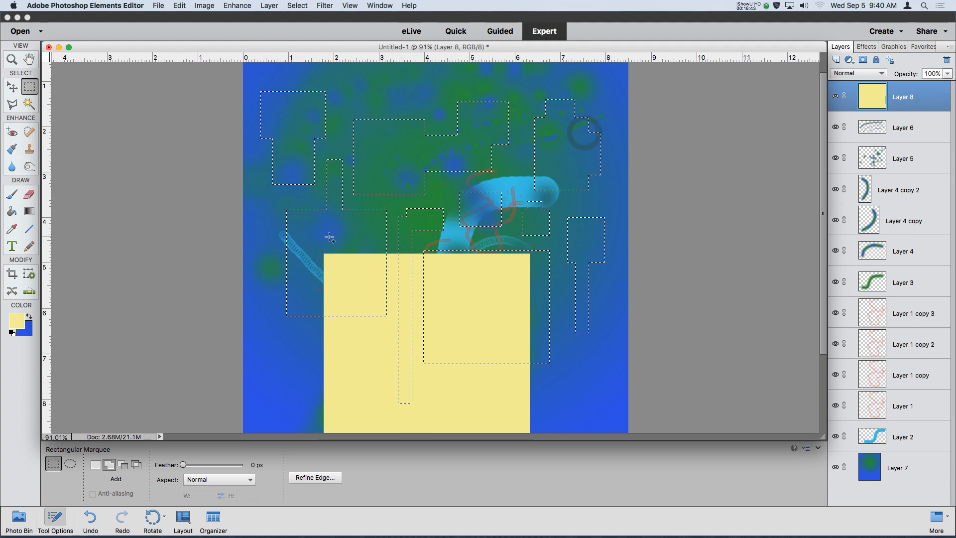
pyautogui.moveTo(284, 245); pyautogui.dragTo(263, 298)
pyautogui.moveTo(507, 157); pyautogui.dragTo(512, 174)
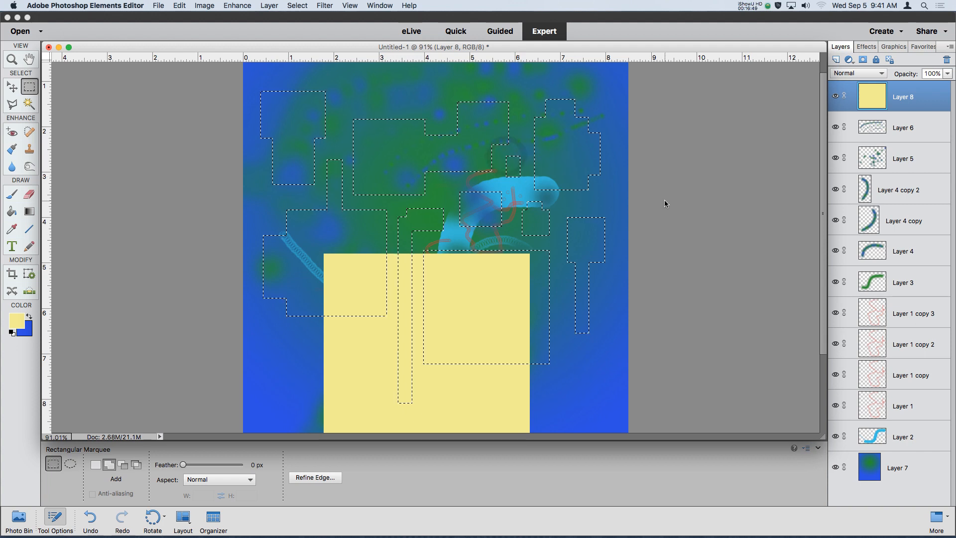
# Step: Add a new layer above Layer 8 and set the background color to a muted purplish blue for the Gradient tool
pyautogui.click(837, 59)
pyautogui.click(28, 211)
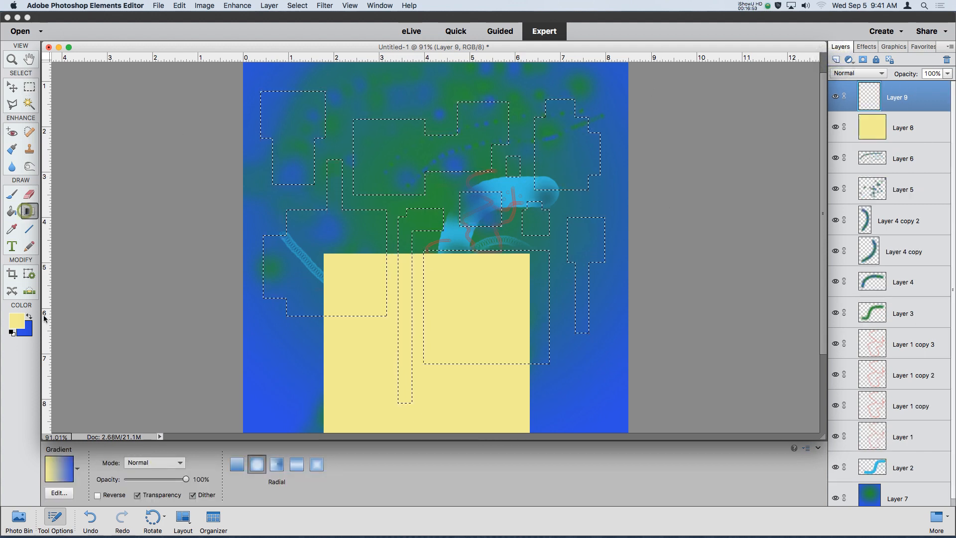
pyautogui.click(27, 328)
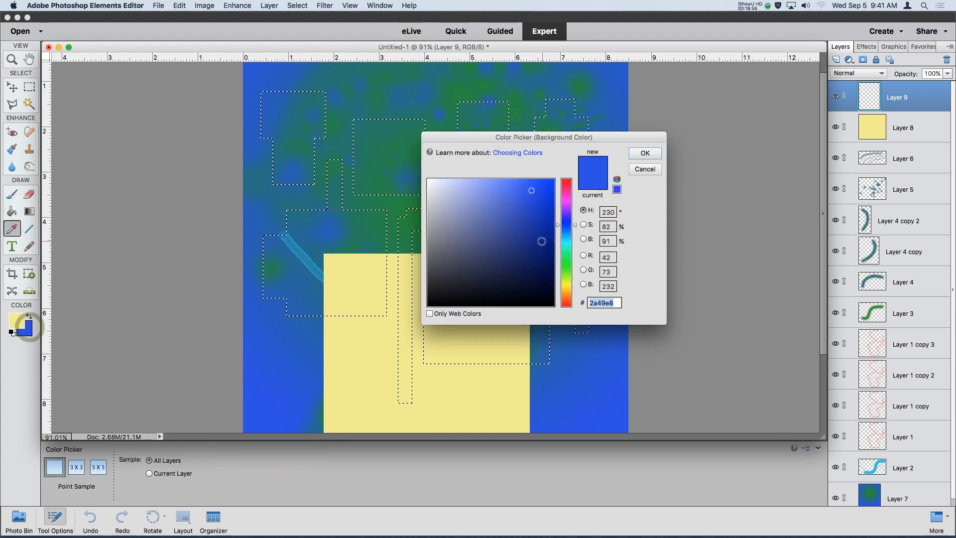
pyautogui.click(509, 227)
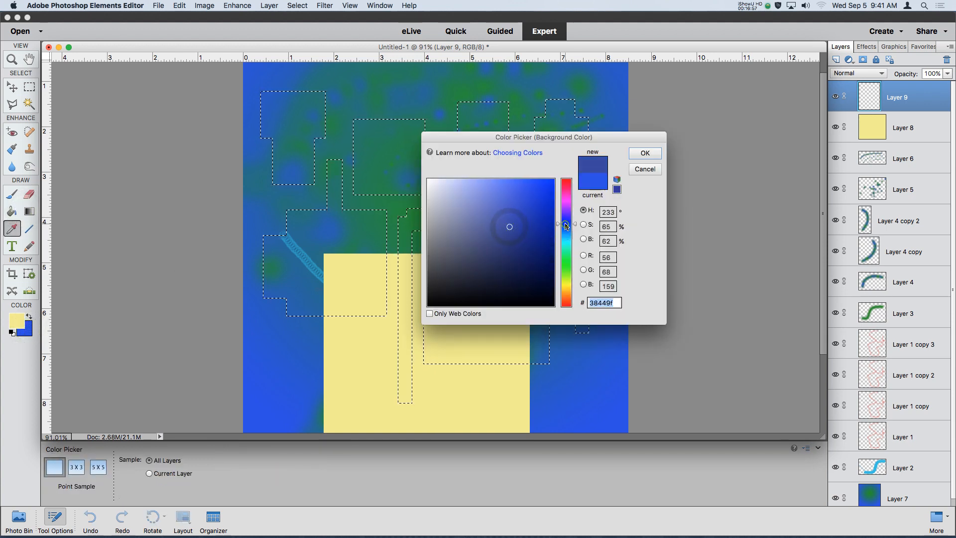
pyautogui.moveTo(567, 226); pyautogui.dragTo(570, 222)
pyautogui.click(534, 200)
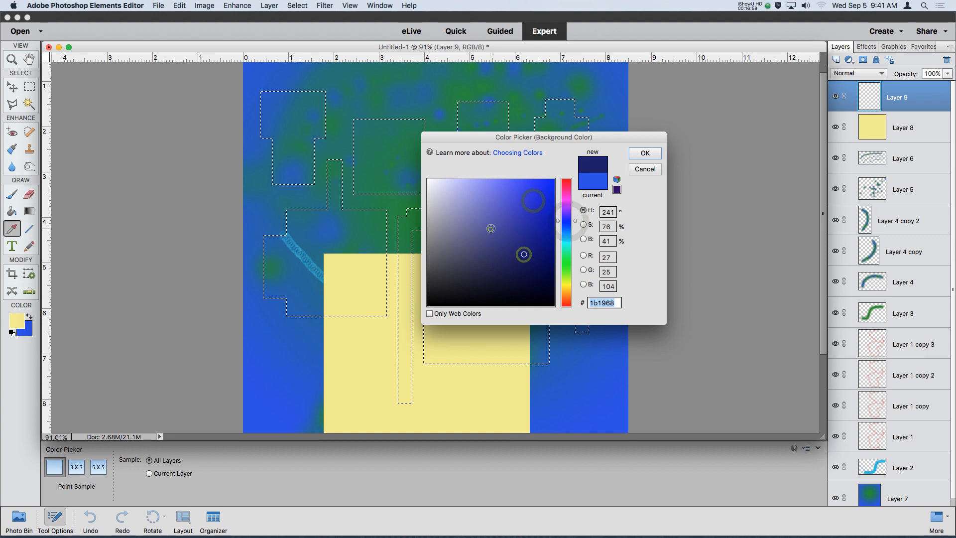
pyautogui.click(645, 153)
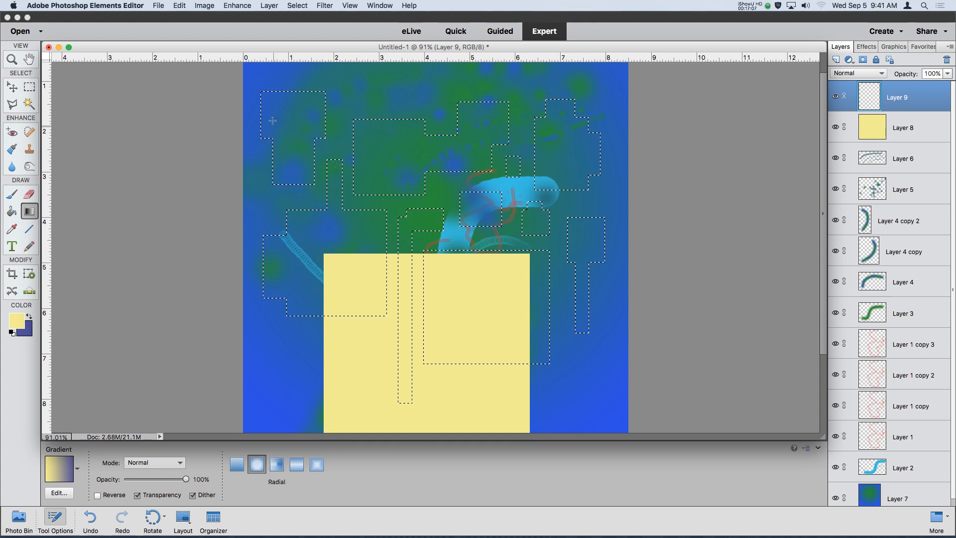
# Step: Fill the selected shapes on Layer 9 with a radial yellow-to-blue gradient, and replace it with linear gradients in different directions
pyautogui.moveTo(543, 280); pyautogui.dragTo(542, 280)
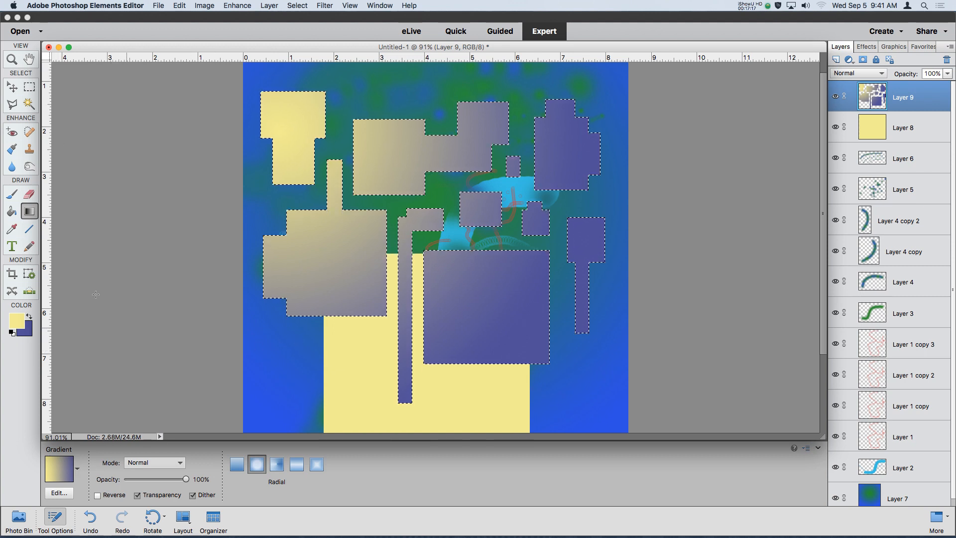
pyautogui.click(237, 465)
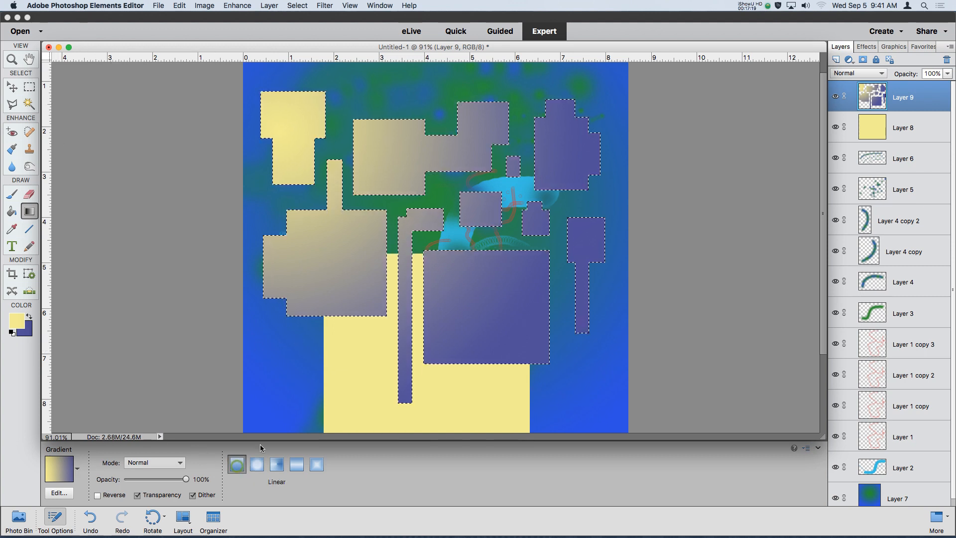
pyautogui.moveTo(267, 100); pyautogui.dragTo(577, 355)
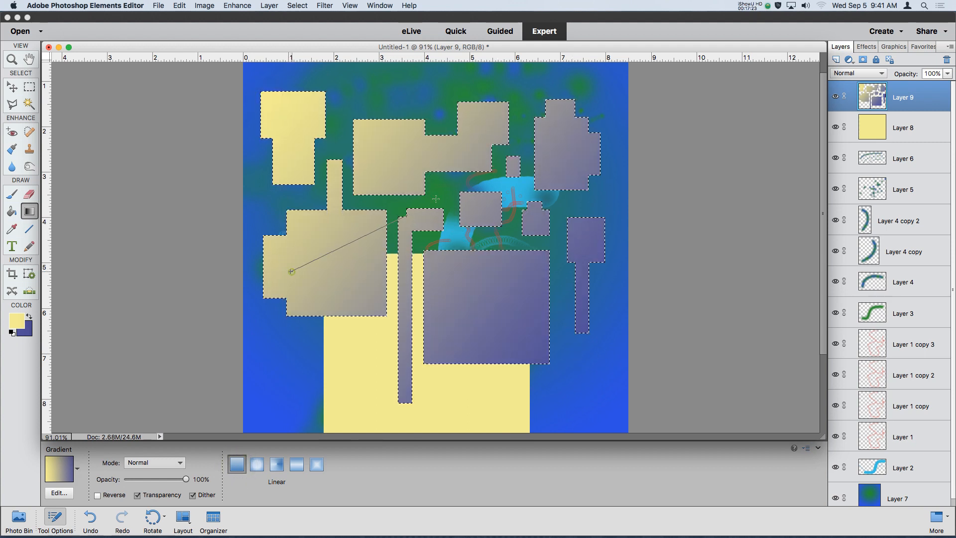
pyautogui.moveTo(435, 199); pyautogui.dragTo(481, 178)
# Step: Try radial gradients with different centers and lengths across the selected shapes, ending with a long diagonal one from the upper left
pyautogui.click(257, 465)
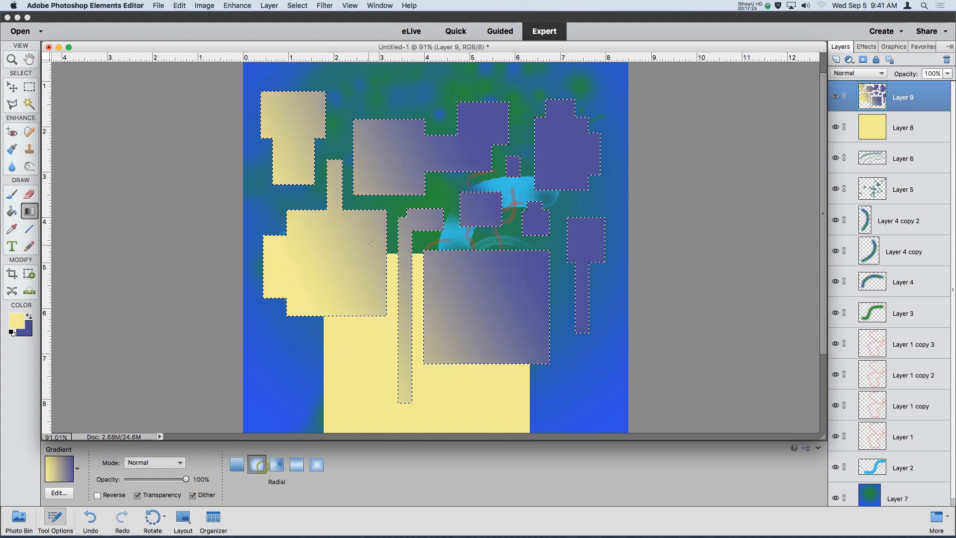
pyautogui.moveTo(343, 242); pyautogui.dragTo(278, 260)
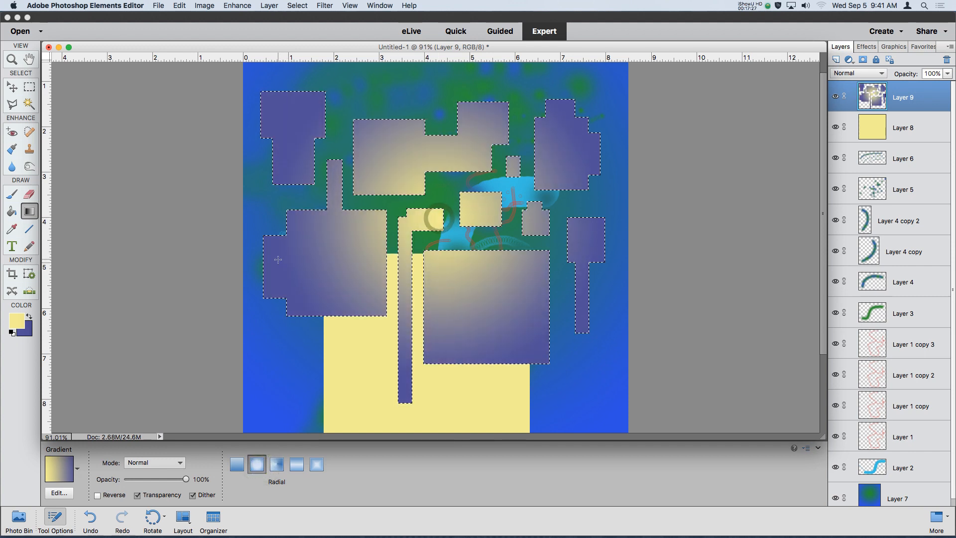
pyautogui.moveTo(411, 224); pyautogui.dragTo(335, 257)
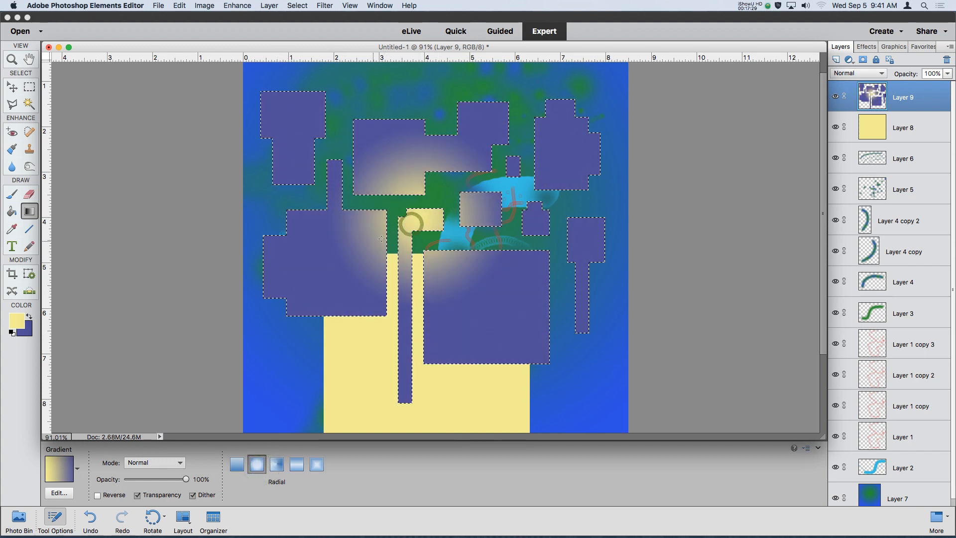
pyautogui.moveTo(536, 199); pyautogui.dragTo(537, 201)
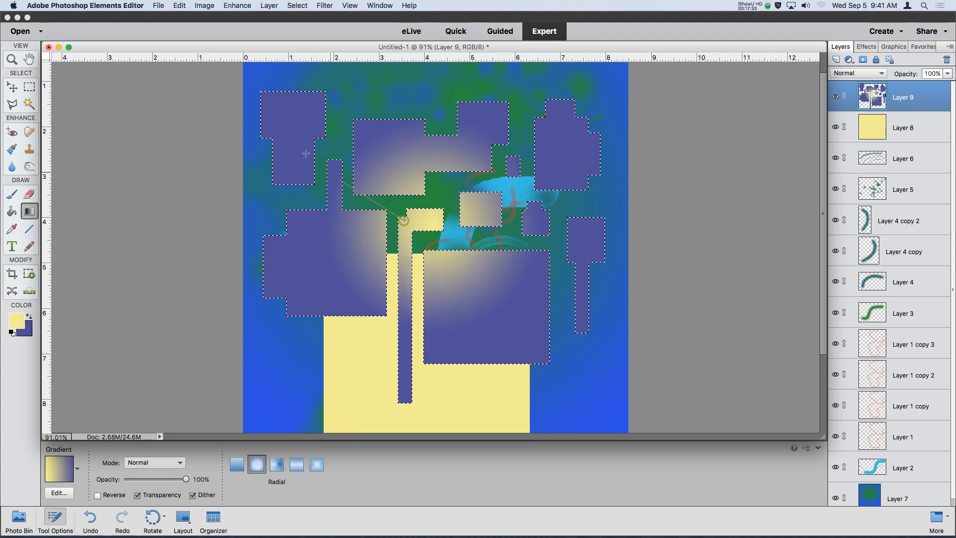
pyautogui.moveTo(265, 131); pyautogui.dragTo(560, 336)
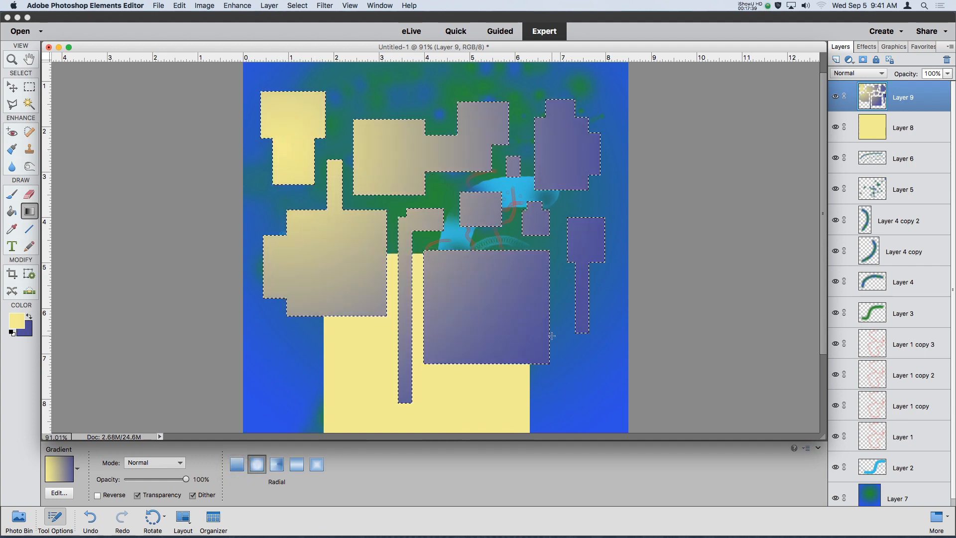
# Step: Fill the selected shapes with a reflected gradient running diagonally from the upper left toward the canvas center
pyautogui.click(297, 464)
pyautogui.moveTo(332, 147); pyautogui.dragTo(490, 255)
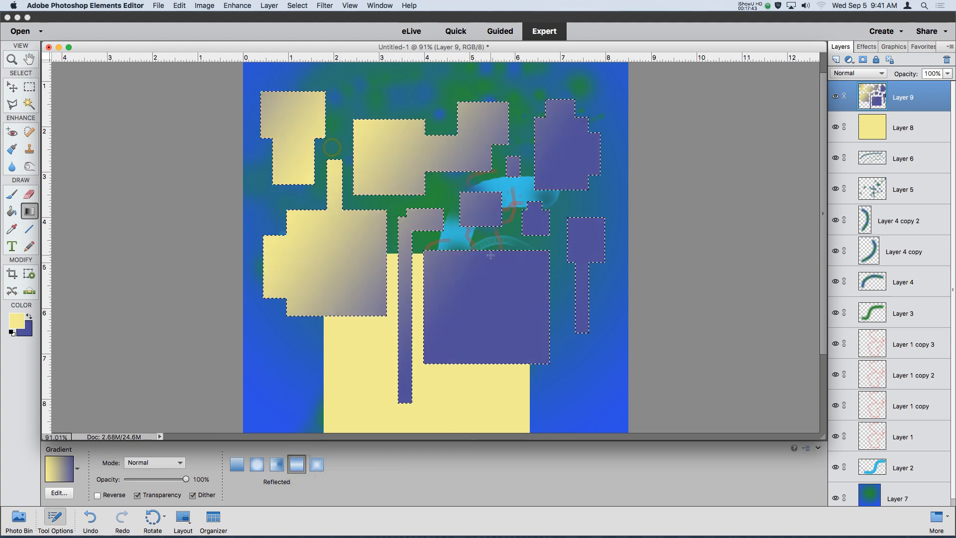
# Step: Try reflected gradients in different directions and lengths across the selected shapes on Layer 9
pyautogui.moveTo(376, 193); pyautogui.dragTo(412, 235)
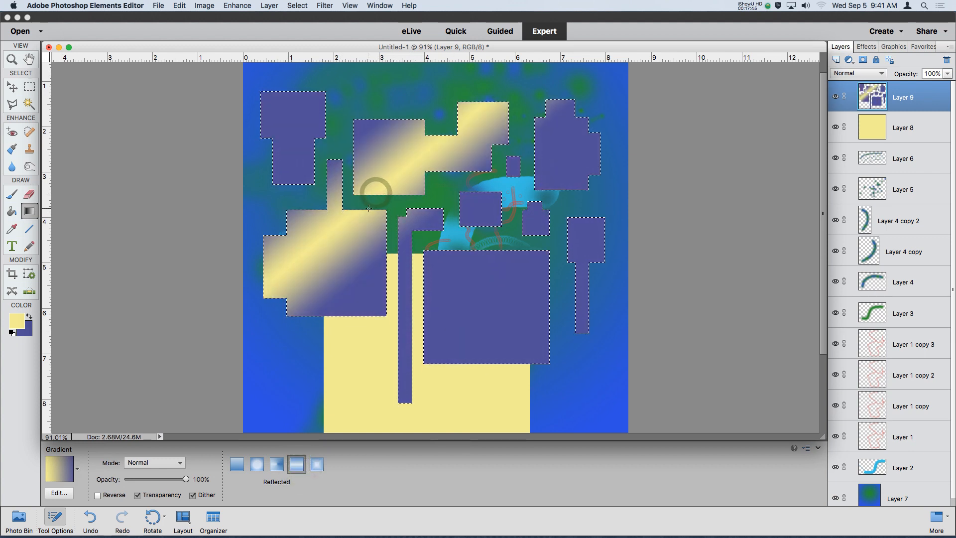
pyautogui.moveTo(404, 275); pyautogui.dragTo(401, 254)
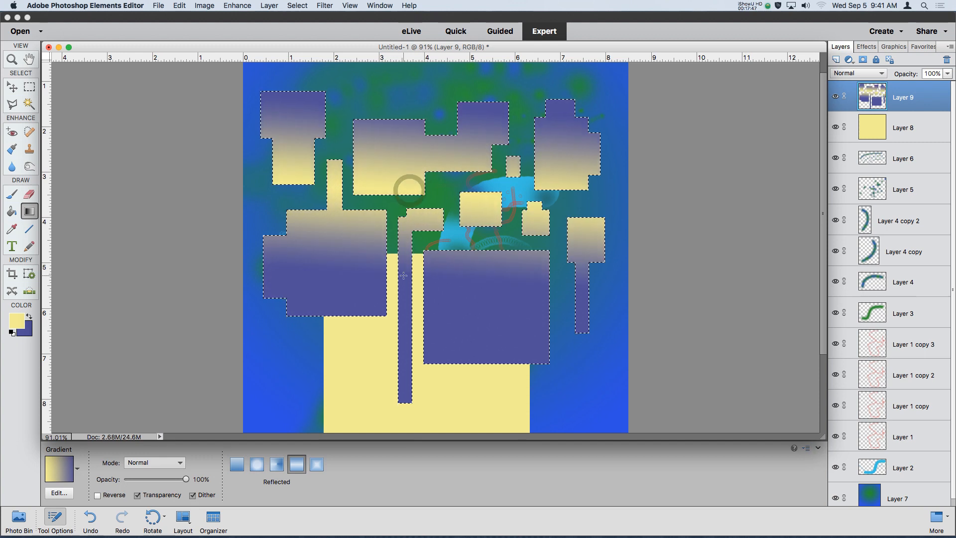
pyautogui.moveTo(390, 203); pyautogui.dragTo(440, 273)
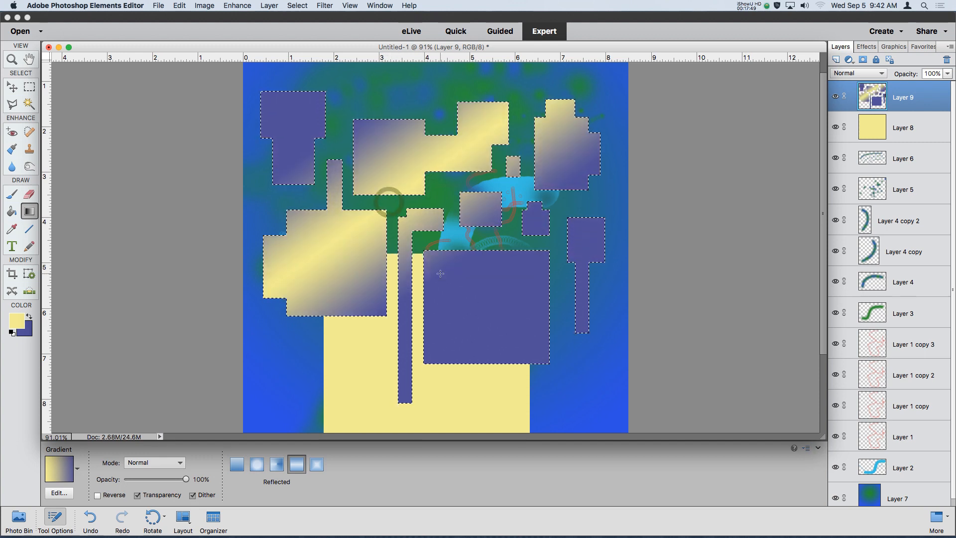
# Step: Turn on Reverse and try reflected gradients with swapped colors across the selected shapes
pyautogui.click(97, 496)
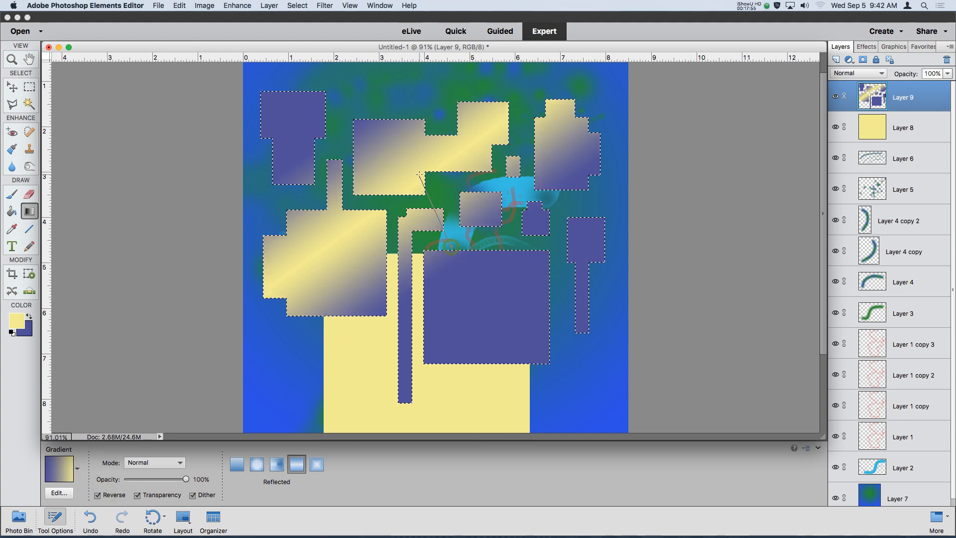
pyautogui.moveTo(444, 230); pyautogui.dragTo(422, 209)
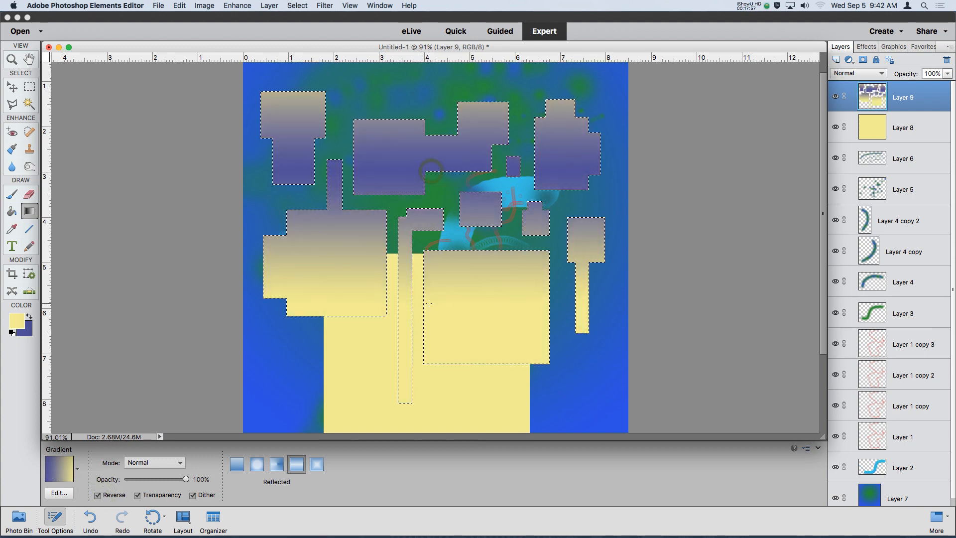
pyautogui.moveTo(419, 276); pyautogui.dragTo(419, 277)
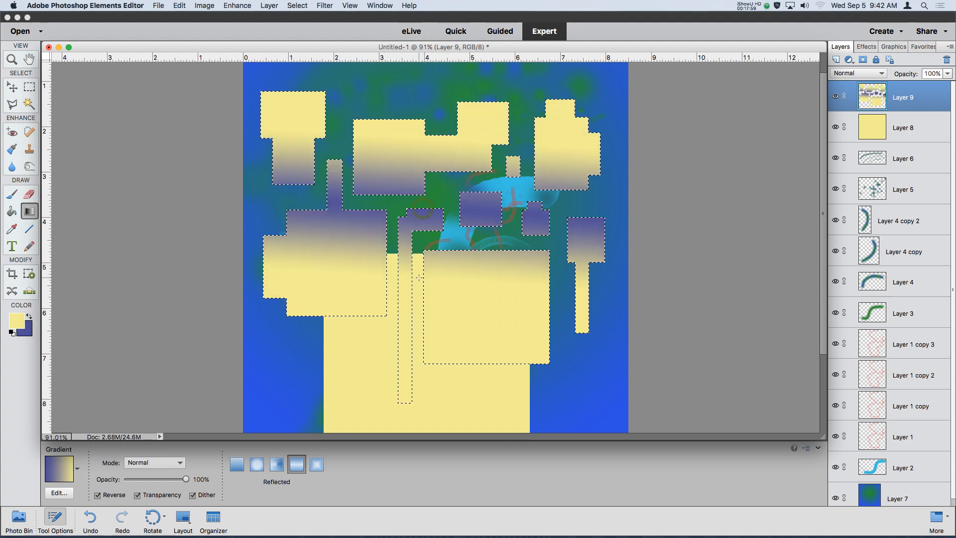
# Step: Turn off Reverse and redraw the reflected gradient several times, ending with a long, steep one down to the large lower rectangle's bottom edge
pyautogui.click(98, 496)
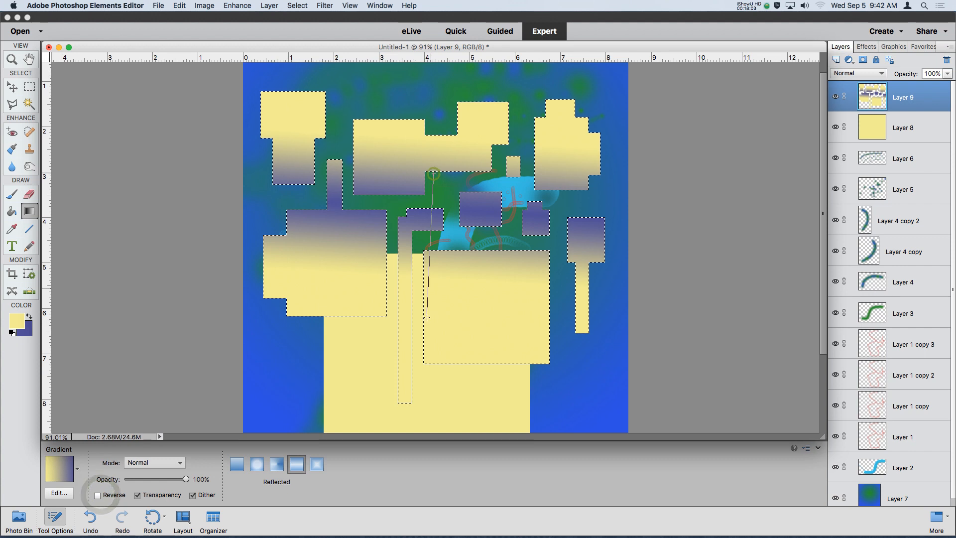
pyautogui.moveTo(434, 173); pyautogui.dragTo(448, 264)
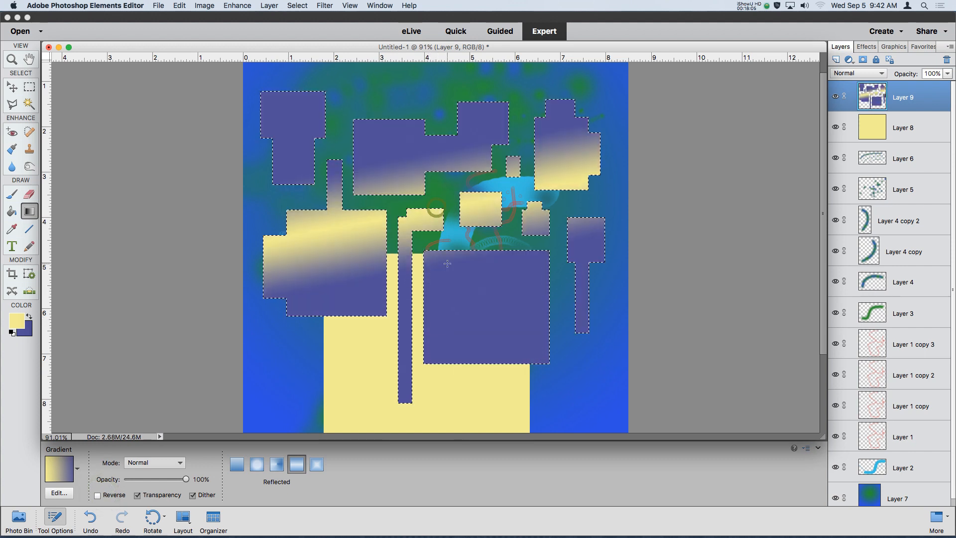
pyautogui.moveTo(394, 180); pyautogui.dragTo(411, 280)
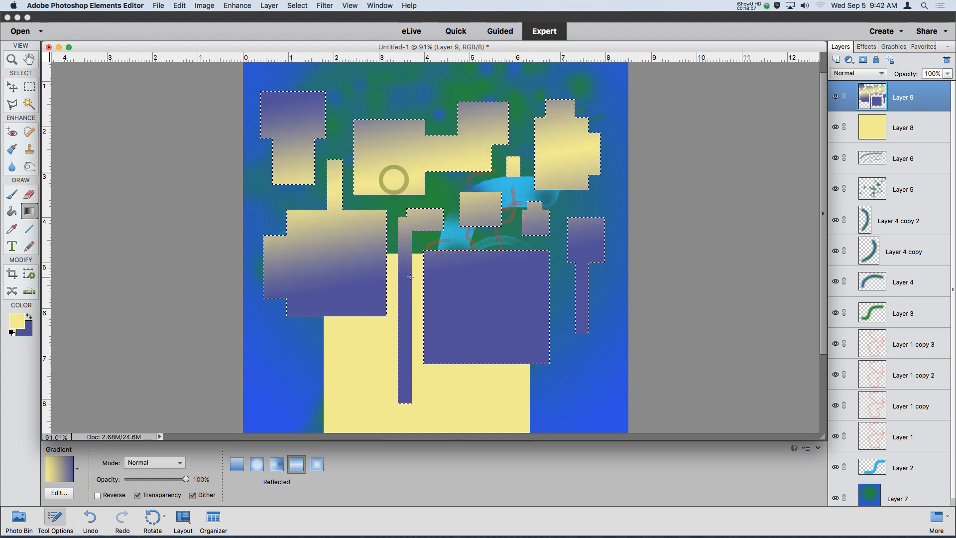
pyautogui.moveTo(443, 346); pyautogui.dragTo(418, 219)
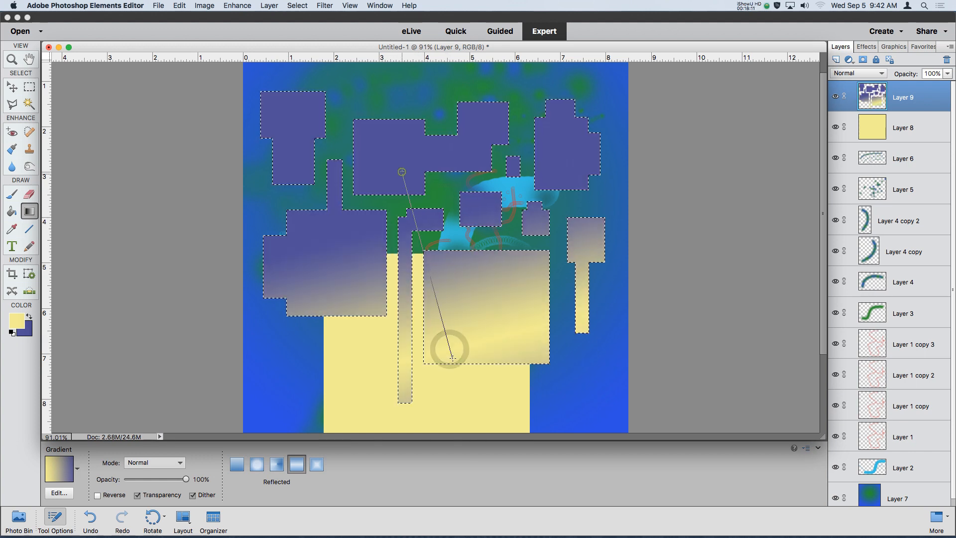
pyautogui.moveTo(452, 358); pyautogui.dragTo(452, 357)
# Step: Set the gradient type to Linear and deselect the shapes
pyautogui.click(257, 464)
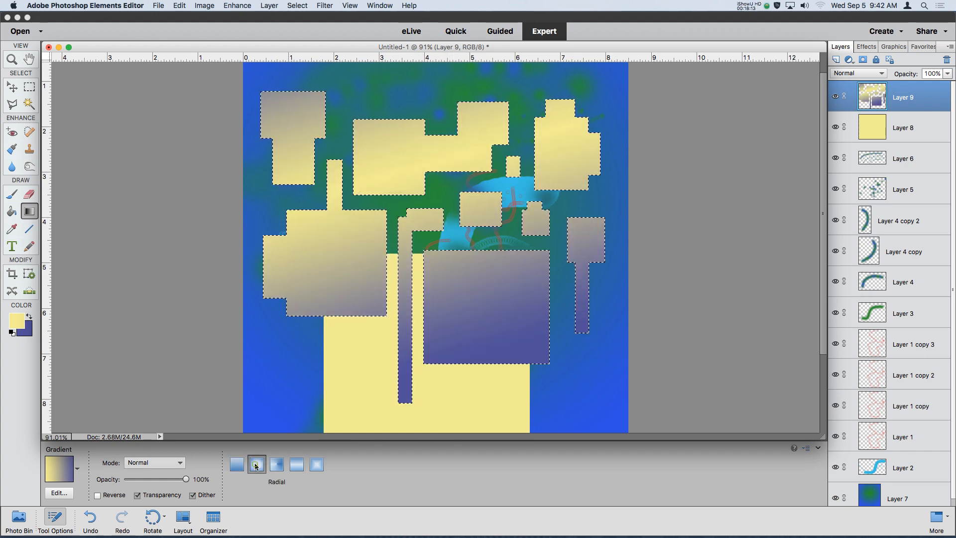
pyautogui.click(237, 464)
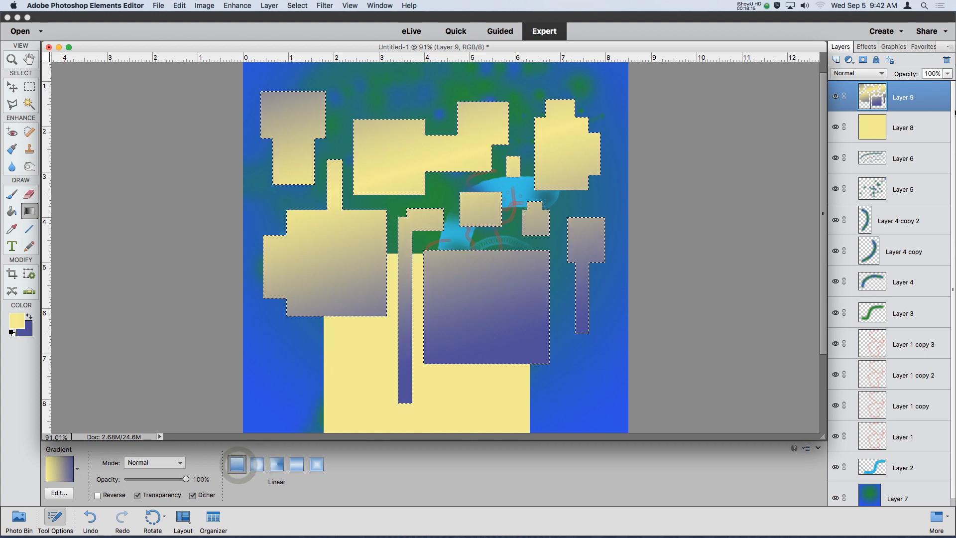
pyautogui.press('super+d')
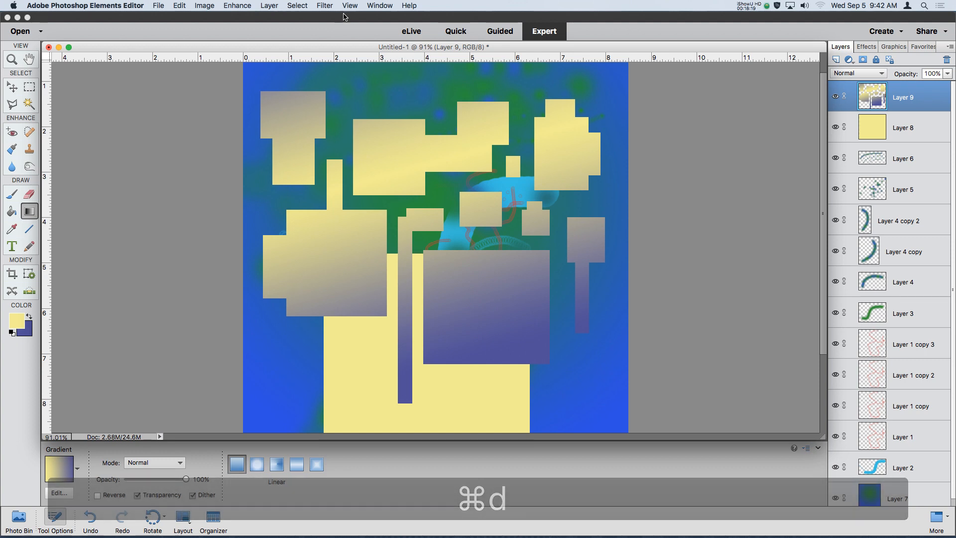
# Step: Erase three freehand strokes through the gradient shapes on Layer 9 with a 9 px brush-type Eraser
pyautogui.click(30, 195)
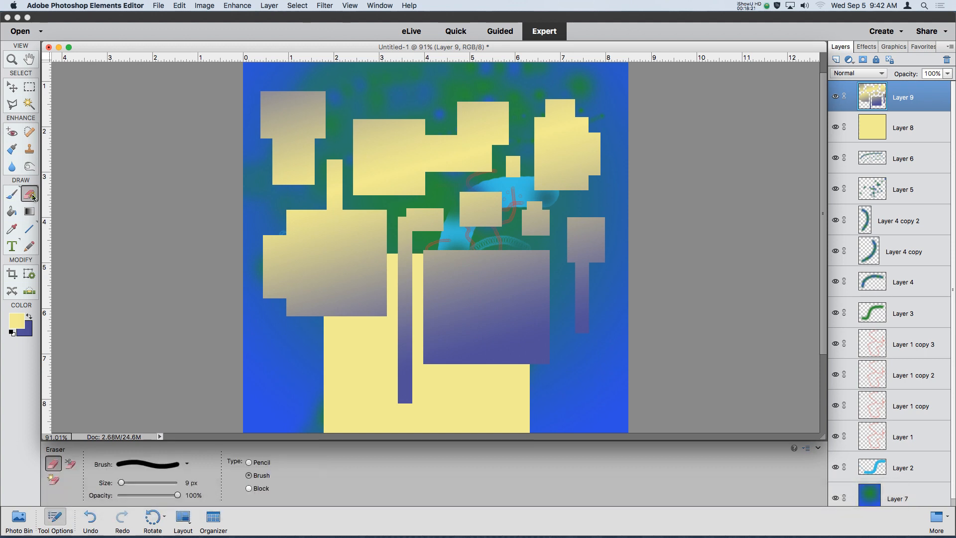
pyautogui.moveTo(265, 157); pyautogui.dragTo(558, 170)
pyautogui.moveTo(603, 134); pyautogui.dragTo(578, 189)
pyautogui.moveTo(511, 255); pyautogui.dragTo(530, 326)
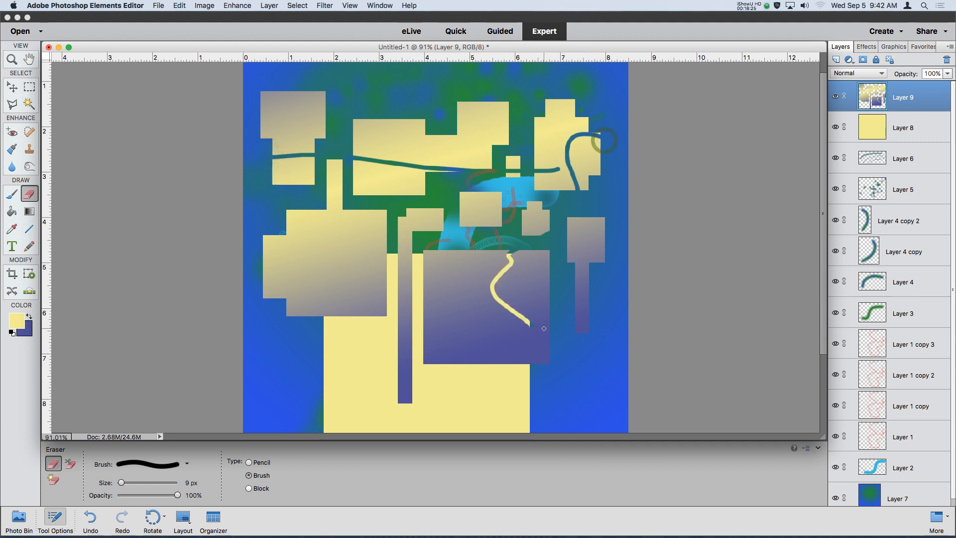
# Step: Outline a freehand Lasso selection over the large left gradient shape and add a new layer above Layer 9
pyautogui.click(30, 87)
pyautogui.click(12, 103)
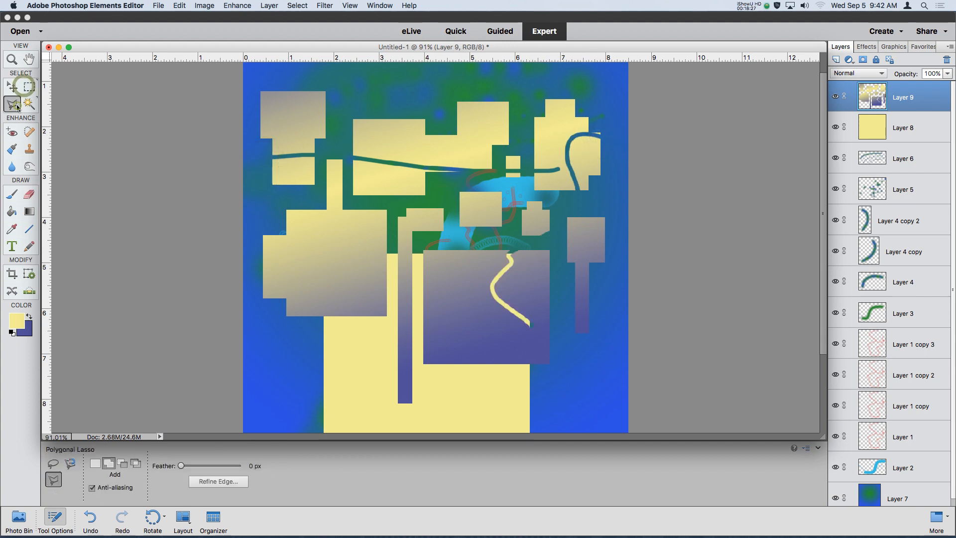
pyautogui.click(54, 464)
pyautogui.moveTo(341, 197)
pyautogui.mouseDown()
pyautogui.moveTo(309, 261)
pyautogui.moveTo(381, 281)
pyautogui.moveTo(391, 219)
pyautogui.moveTo(354, 193)
pyautogui.moveTo(341, 197)
pyautogui.mouseUp()
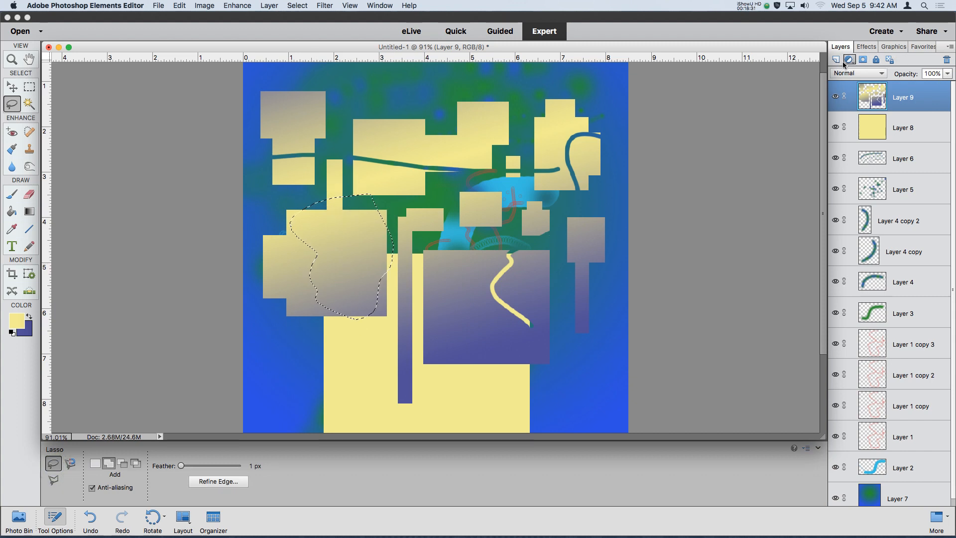
pyautogui.click(836, 59)
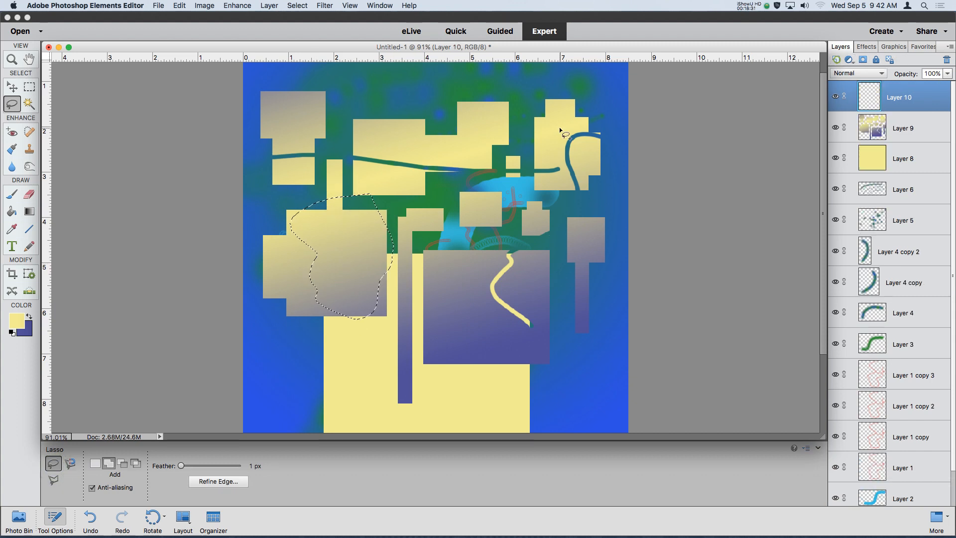
# Step: Try filling the lasso selection on the new layer with the yellow foreground color using Paint Bucket, and undo the fill
pyautogui.click(29, 211)
pyautogui.click(12, 211)
pyautogui.click(338, 261)
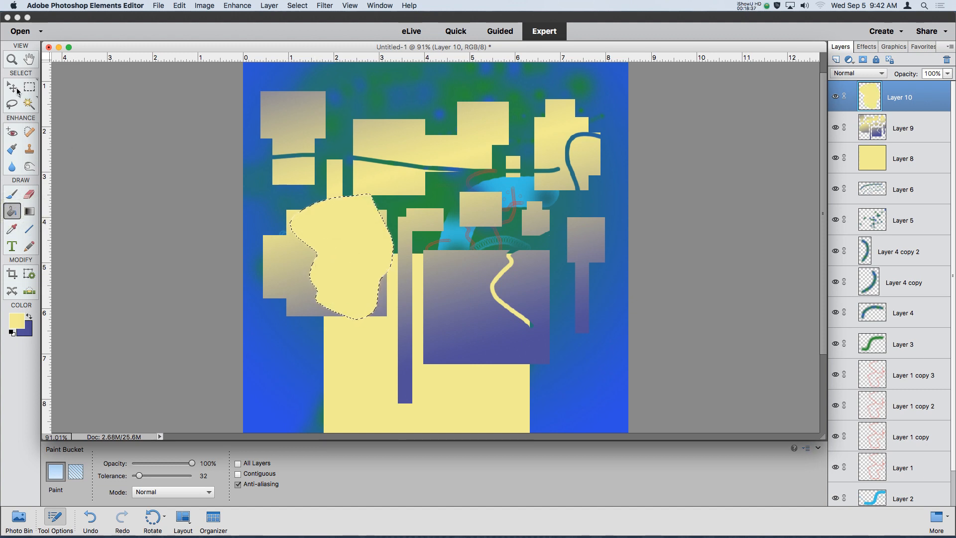
pyautogui.press('super+z')
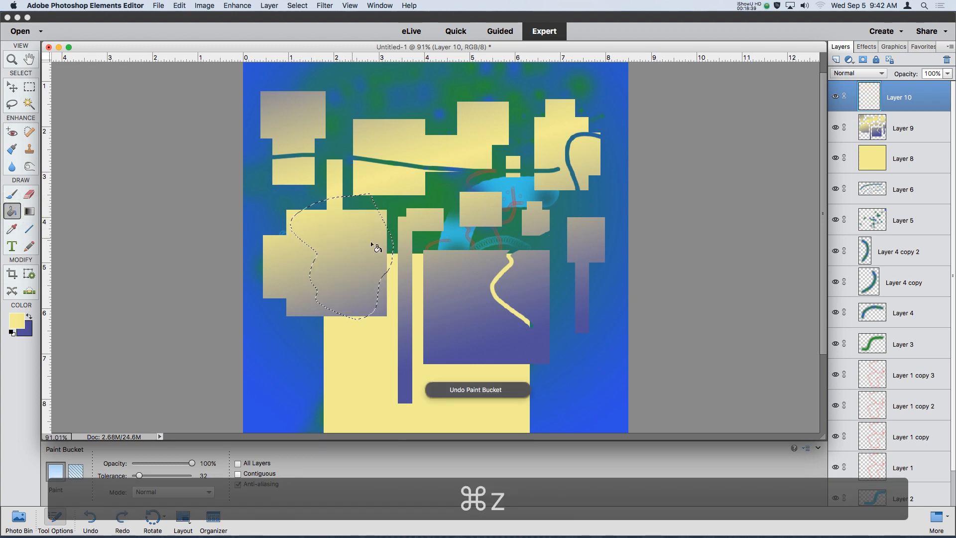
# Step: Delete the lasso-selected area from Layer 9 and deselect
pyautogui.click(926, 121)
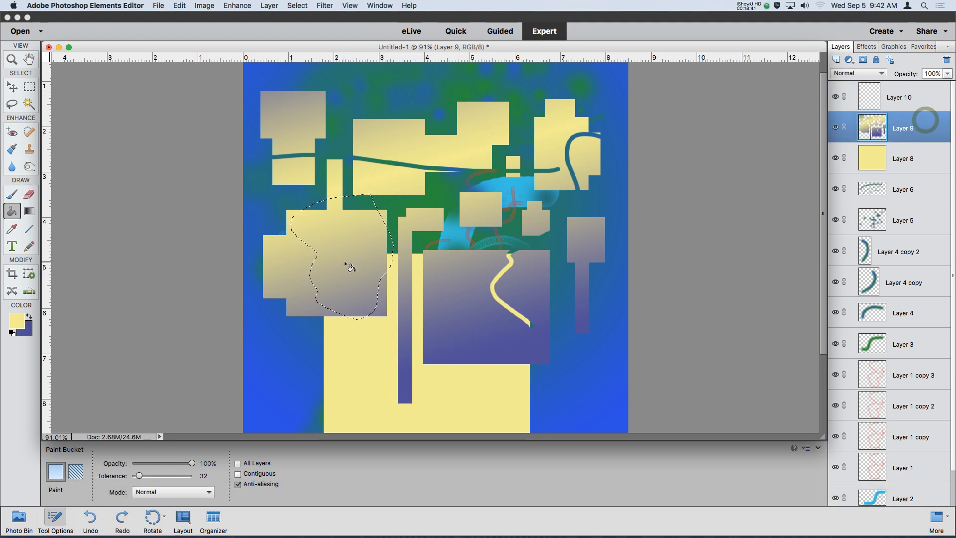
pyautogui.press('Delete')
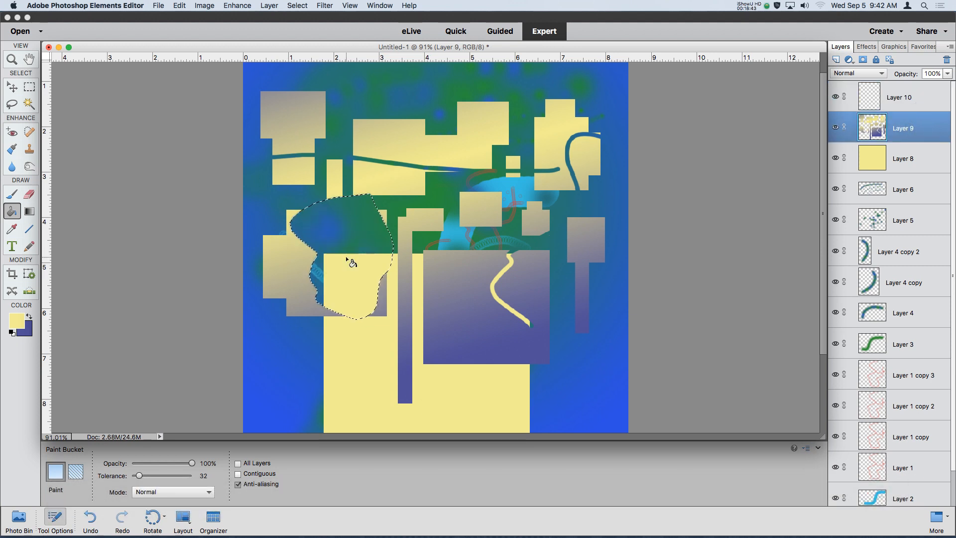
pyautogui.press('super+d')
pyautogui.click(166, 4)
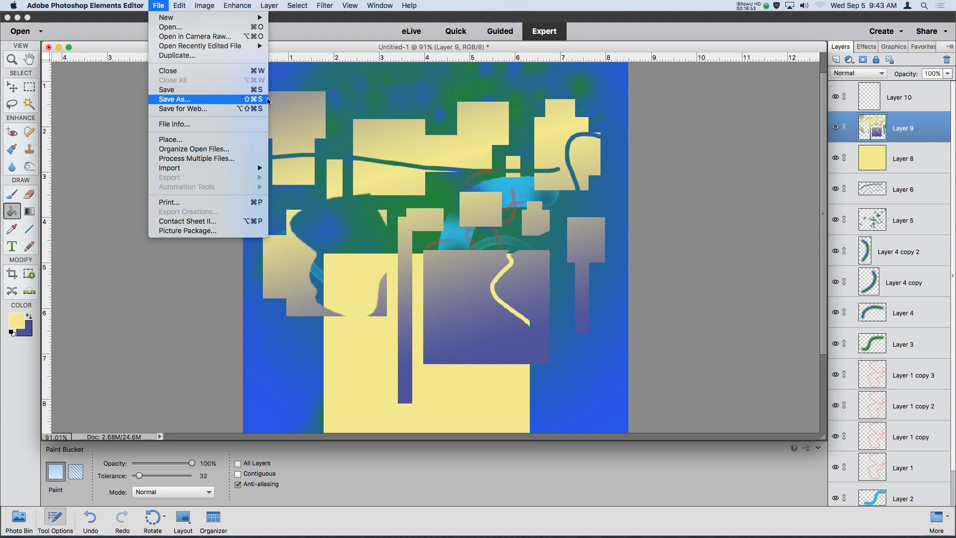
pyautogui.click(170, 5)
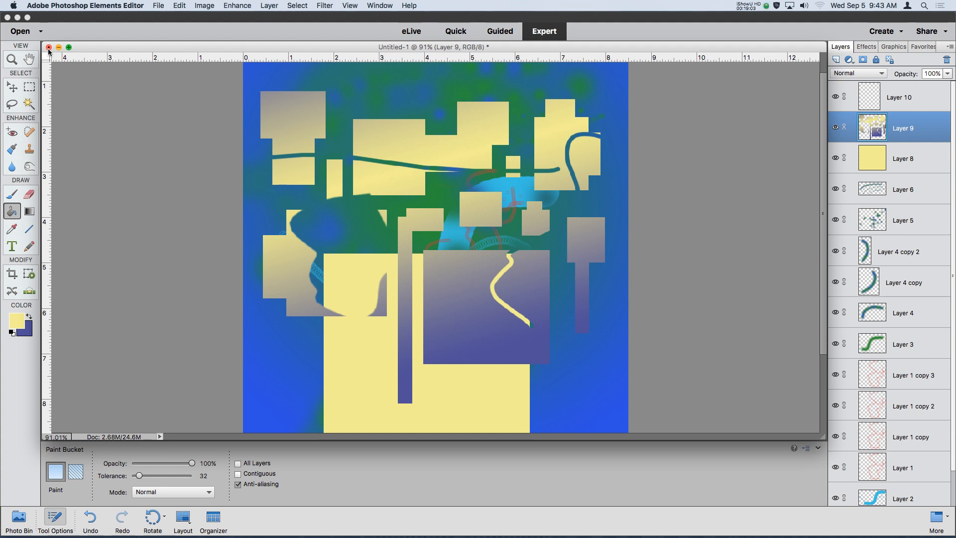
pyautogui.click(737, 4)
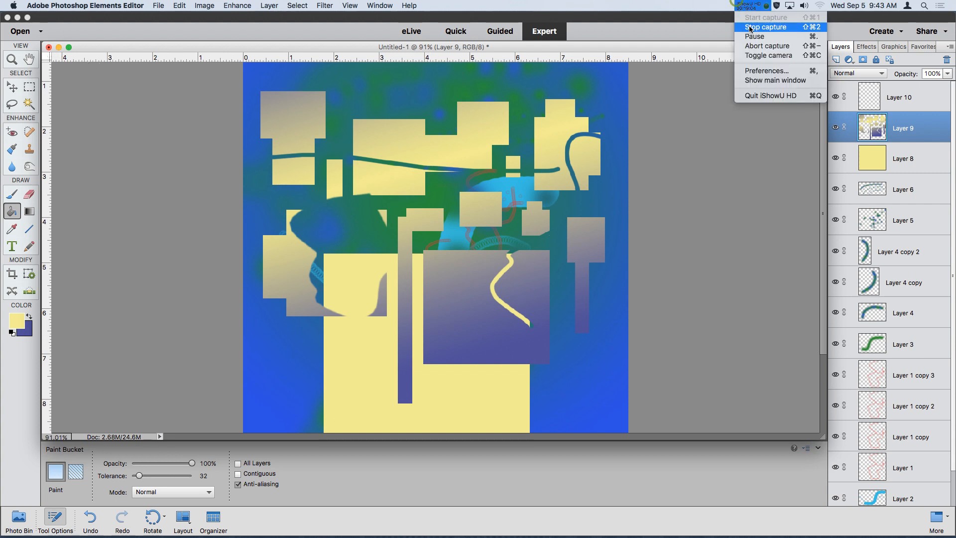